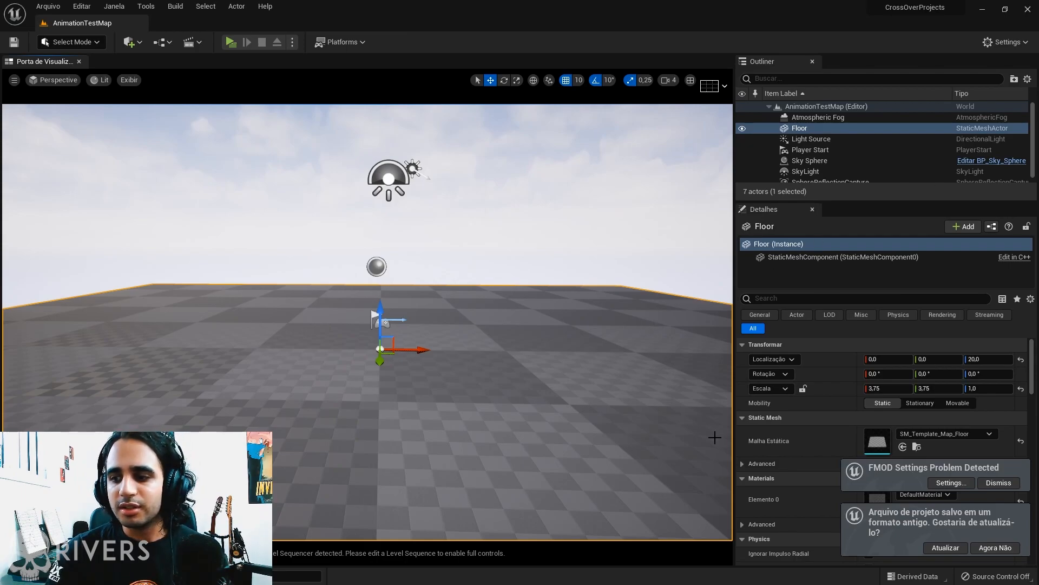
- Play-test the AnimationTestMap level with the hooded lightsaber character and end the preview
click(231, 45)
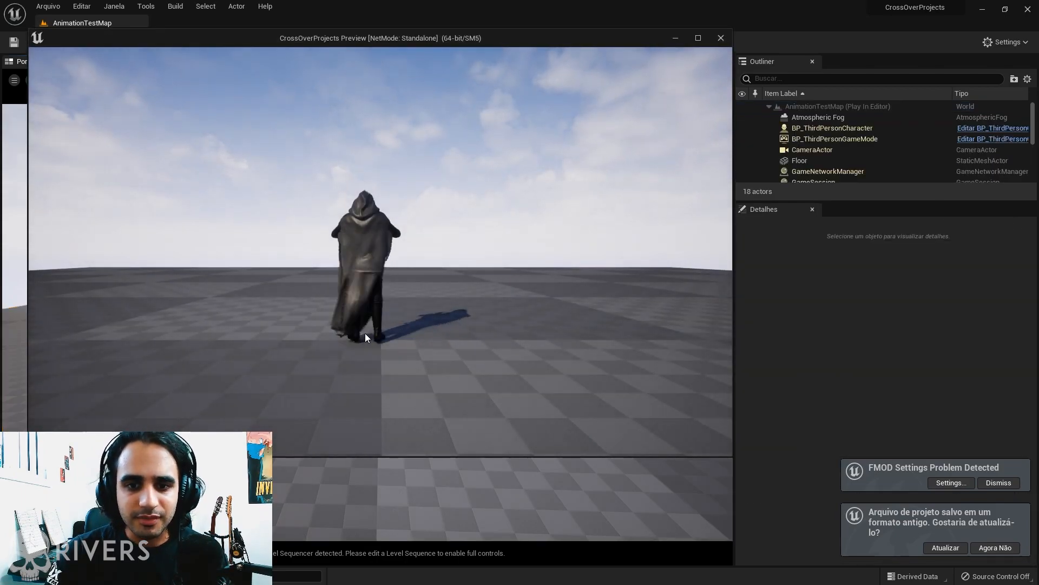
click(711, 430)
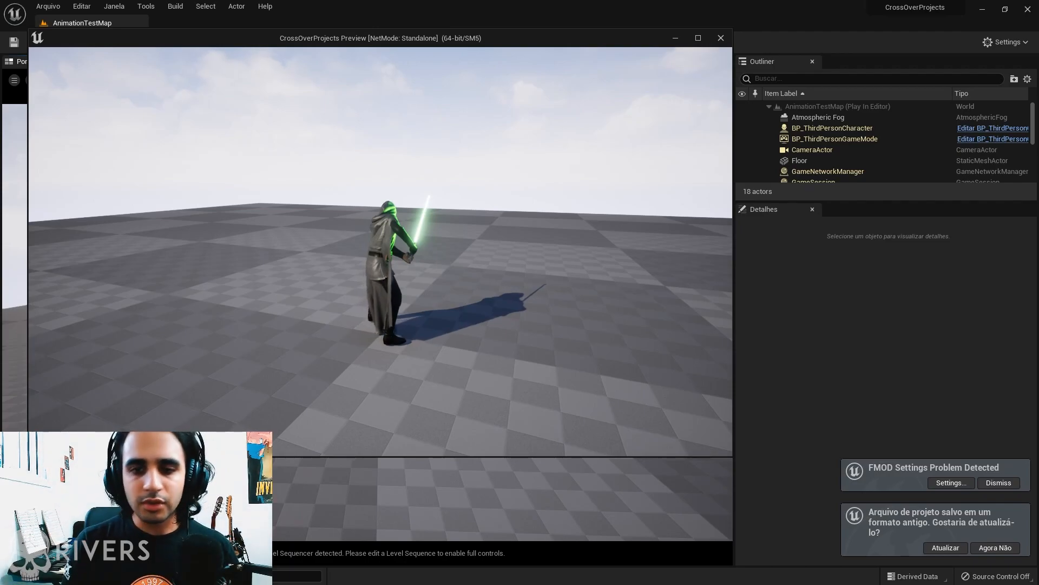
key(Escape)
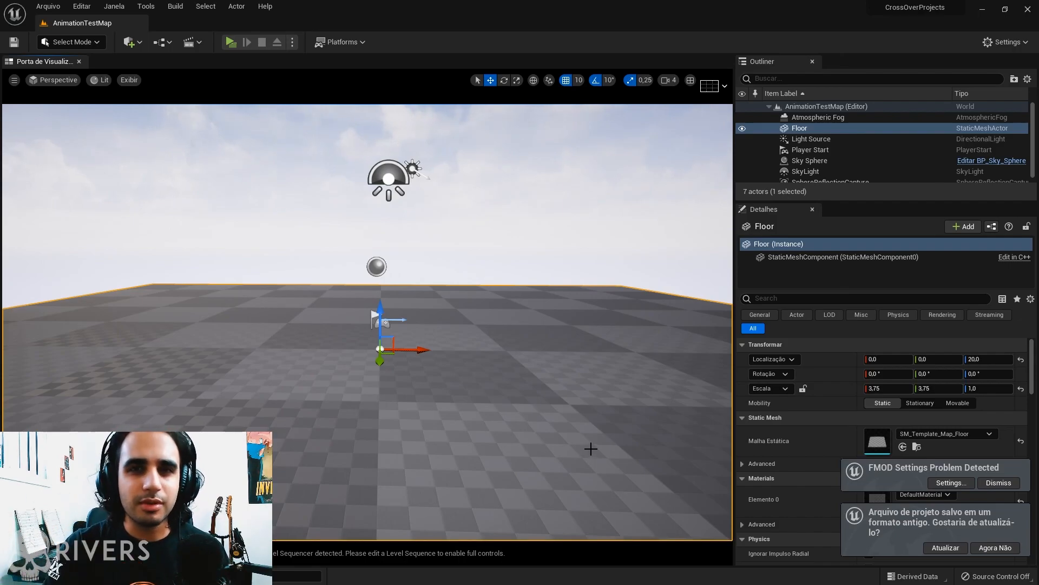
- Switch to the multitrack session in Adobe Audition, solo the Lights_On track and listen to it
key(alt+Tab)
key(alt+Tab)
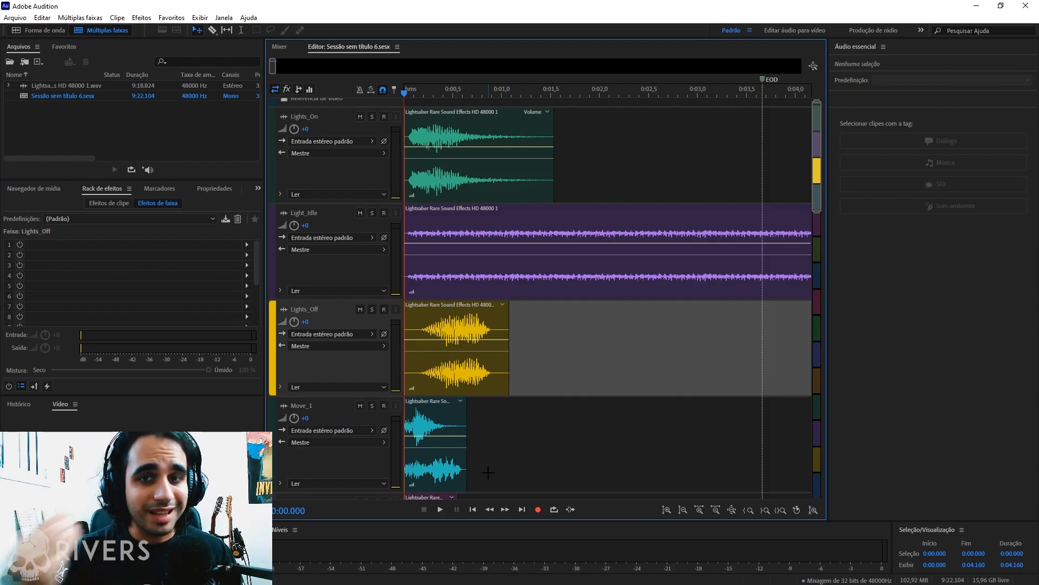
scroll(466, 298, up, 1)
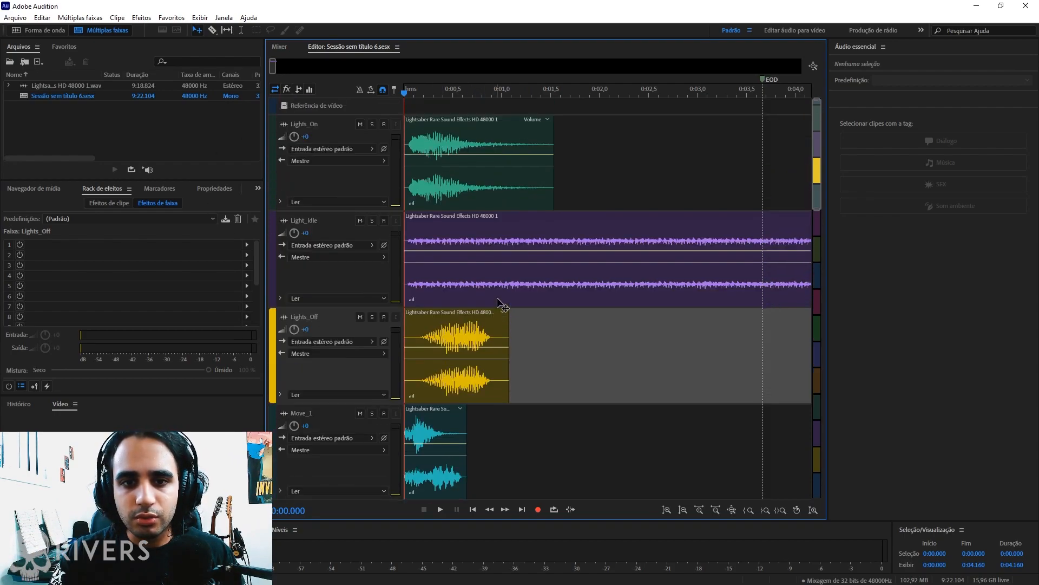
click(373, 127)
click(373, 126)
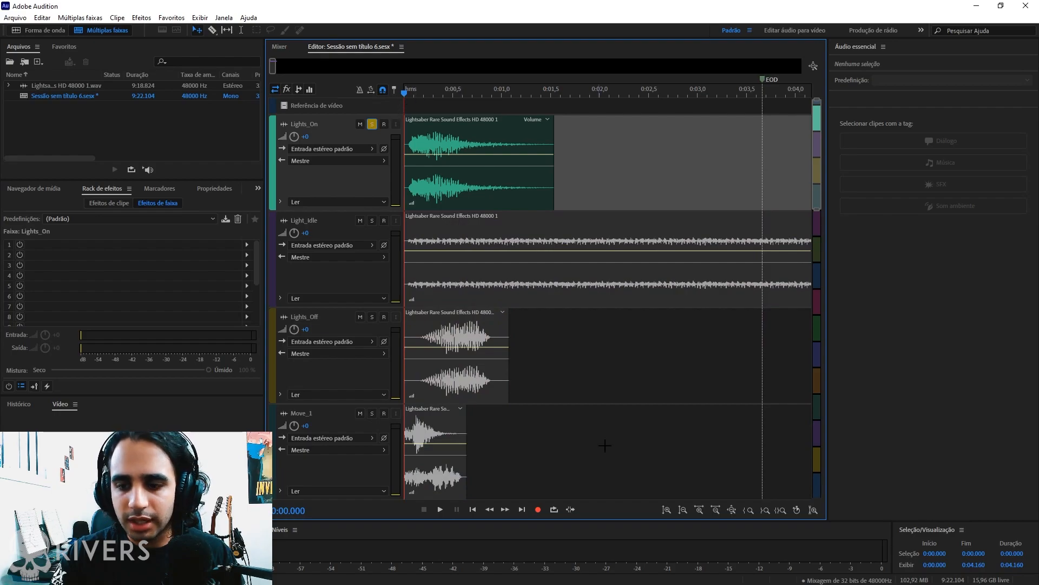
key(space)
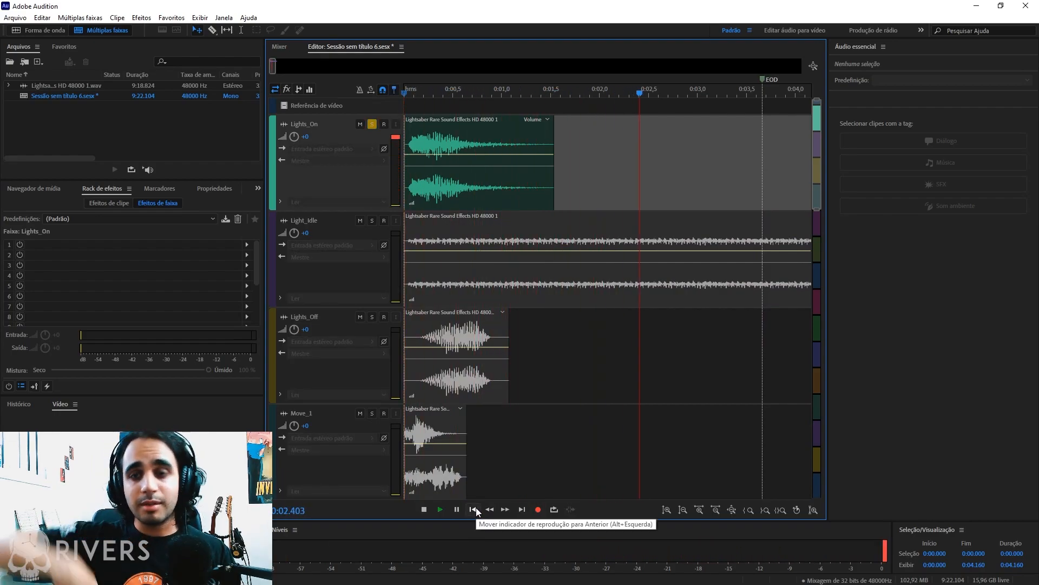
key(space)
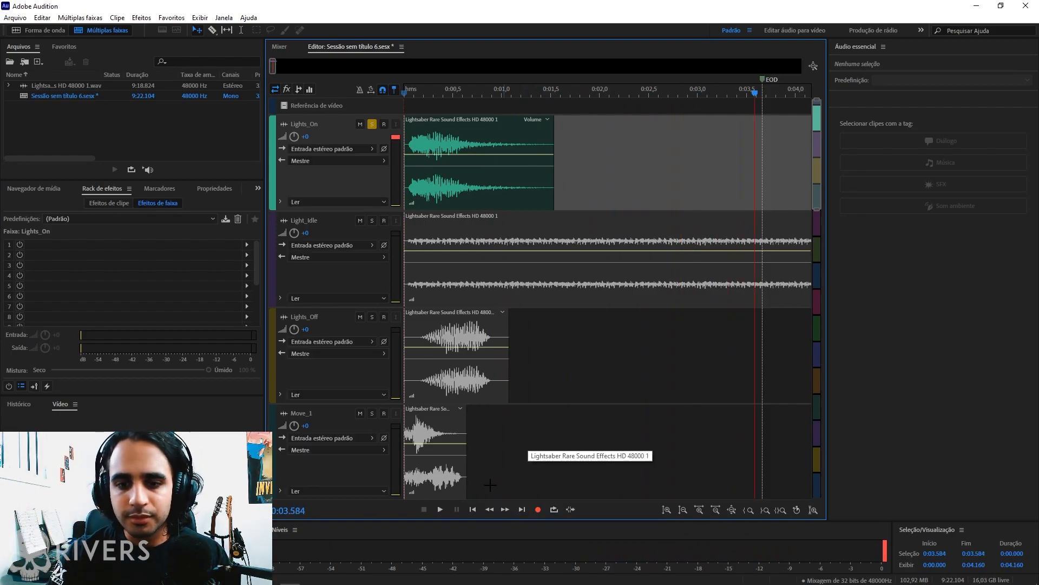
click(473, 509)
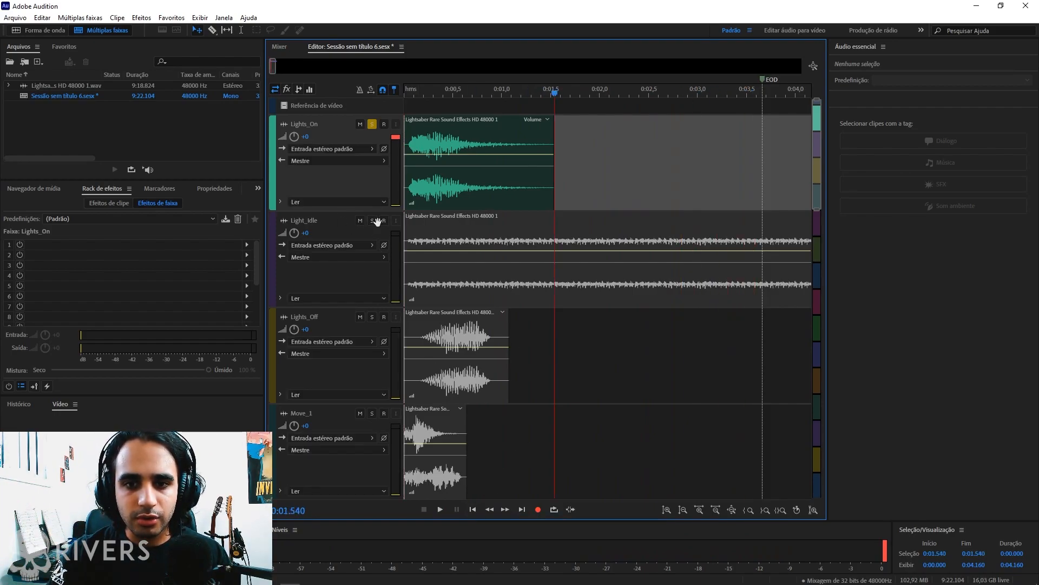
- Solo the Light_Idle track instead of Lights_On and listen to it from the start of the timeline
click(373, 222)
click(372, 124)
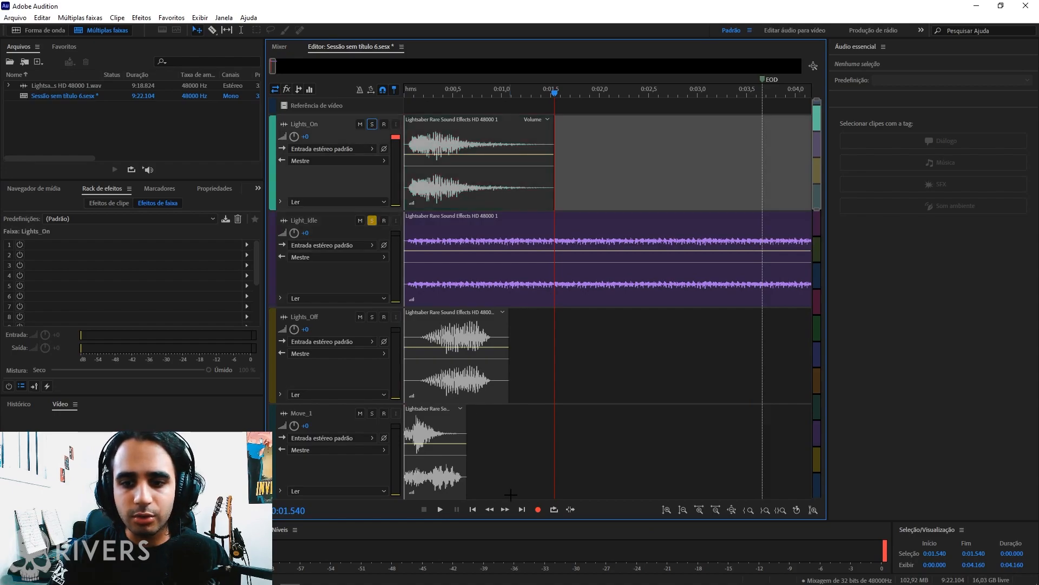
click(473, 510)
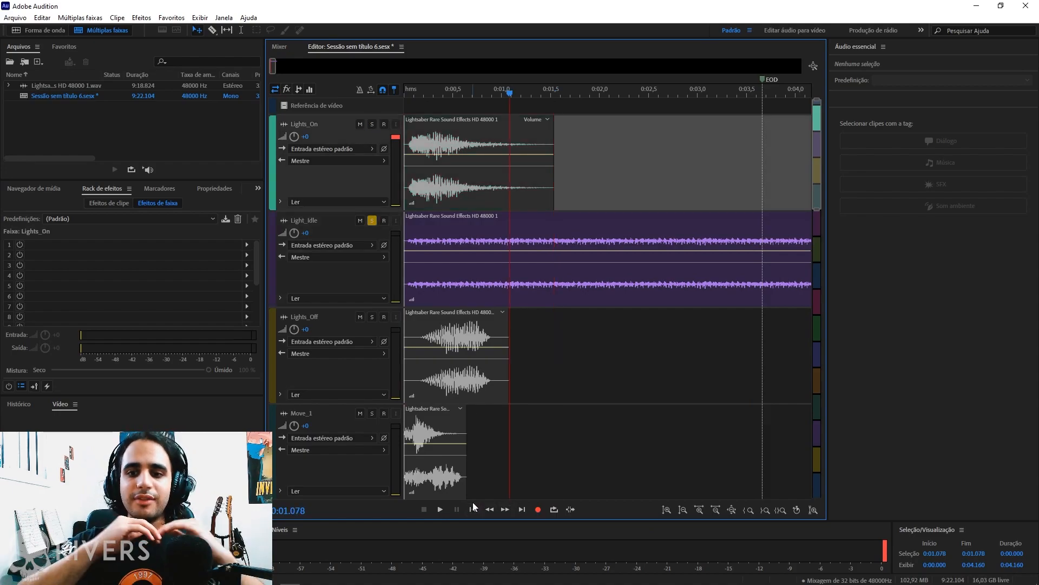
click(409, 92)
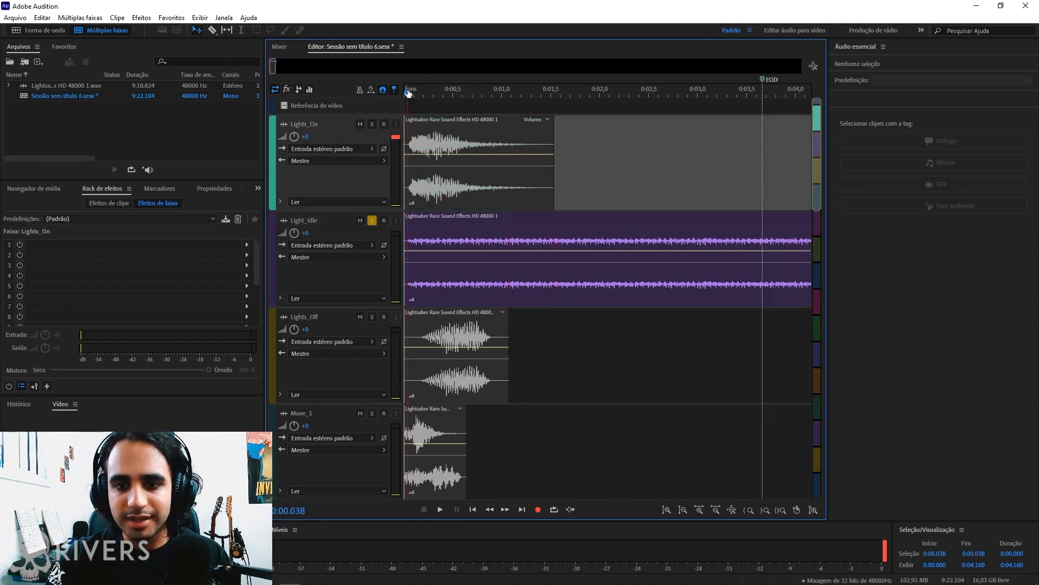
key(space)
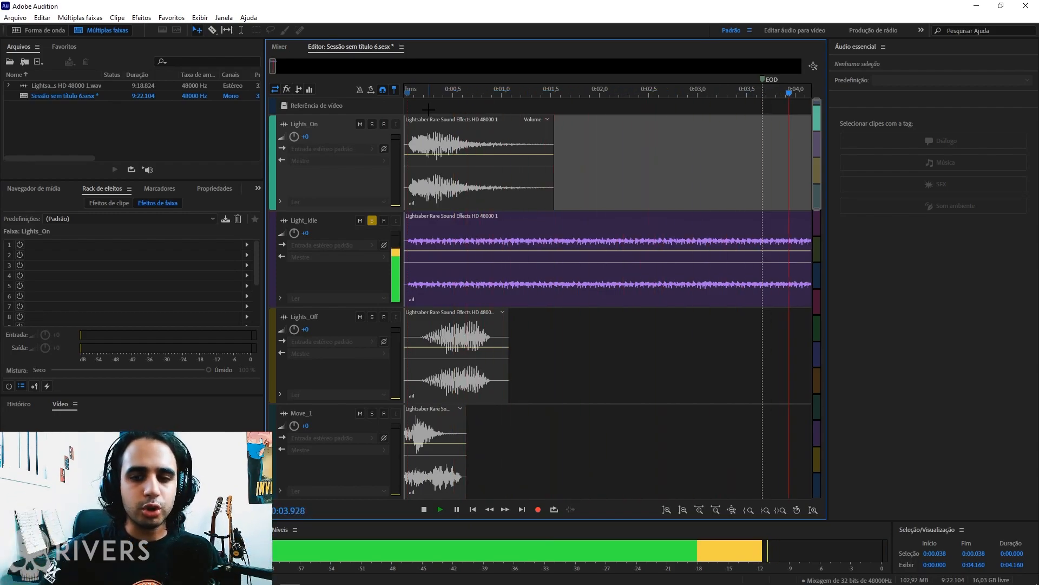
key(space)
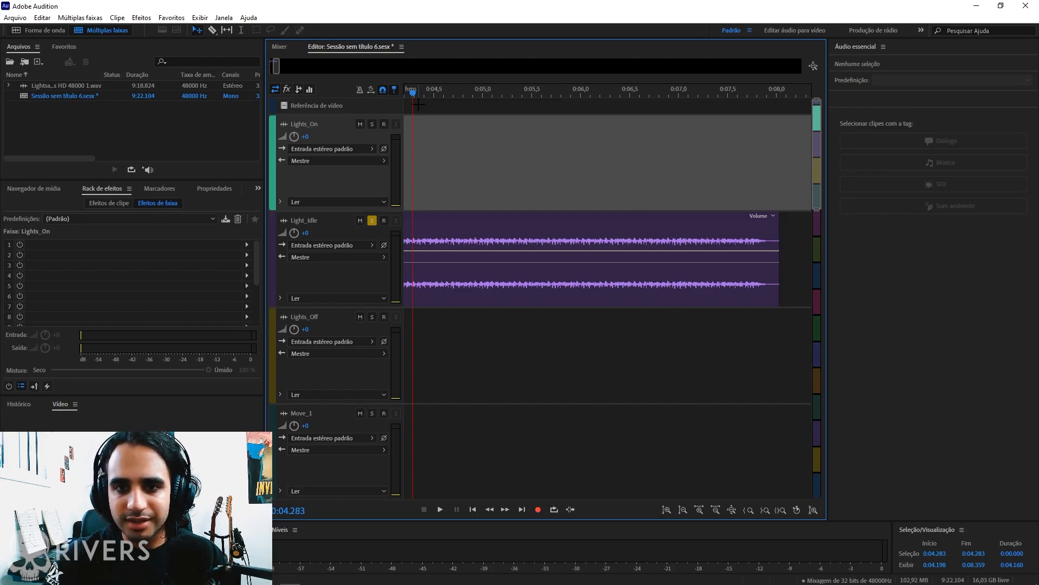
key(space)
key(space)
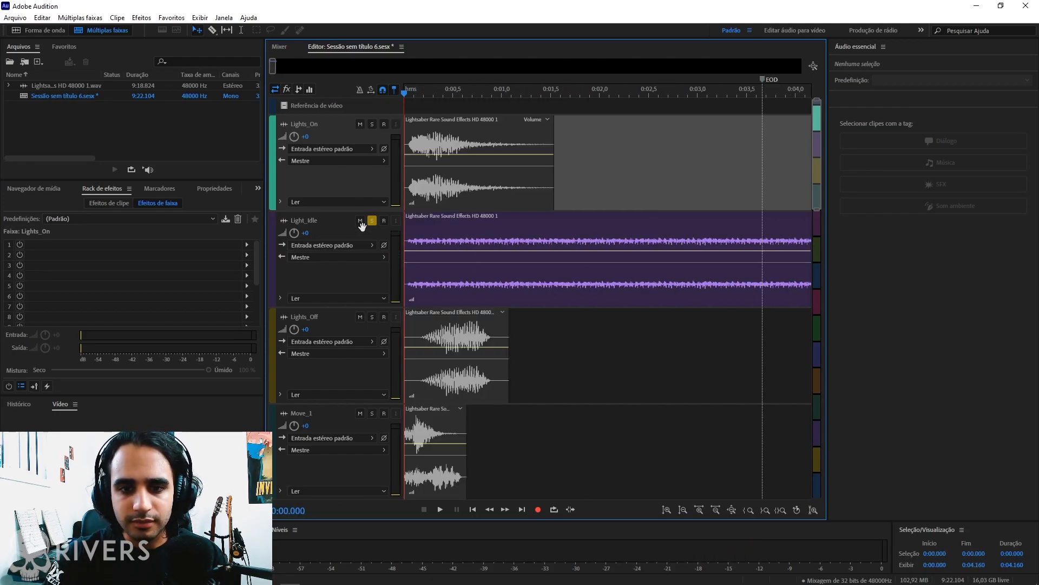
- Solo the Lights_Off track instead of Light_Idle, listen to it and turn its solo off
click(372, 221)
click(372, 317)
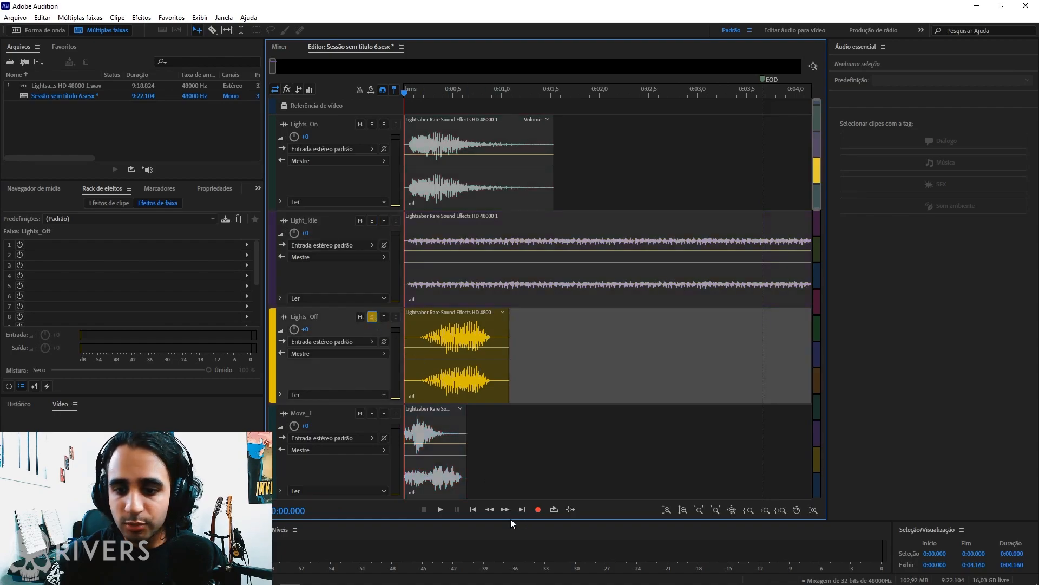
key(space)
key(space)
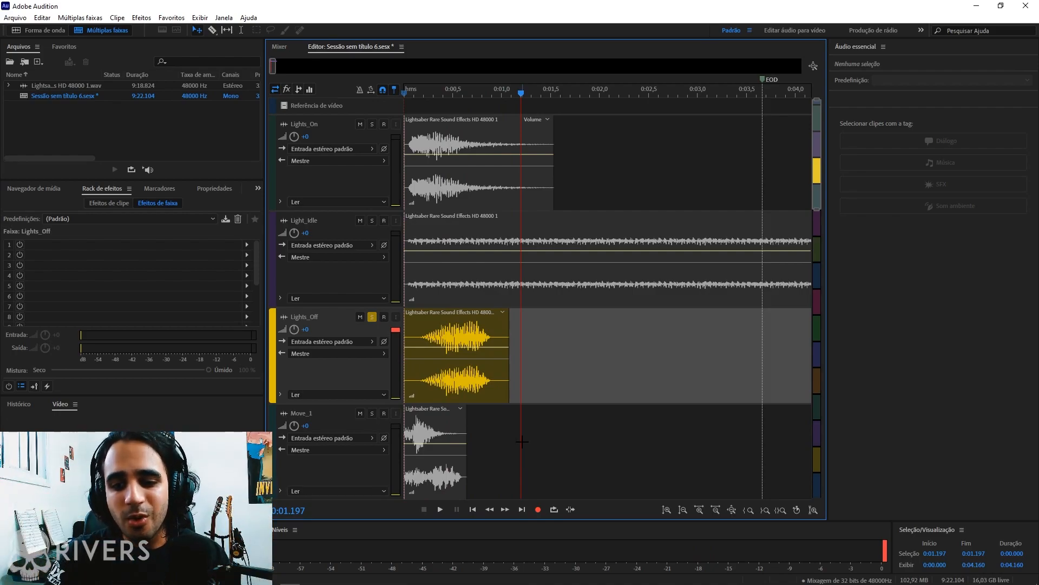
click(510, 458)
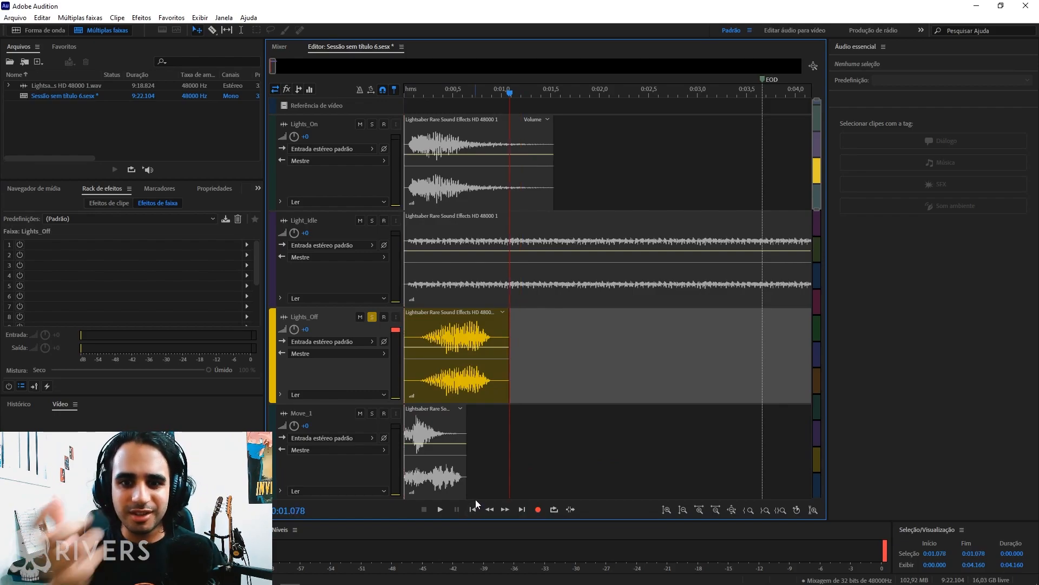
click(371, 317)
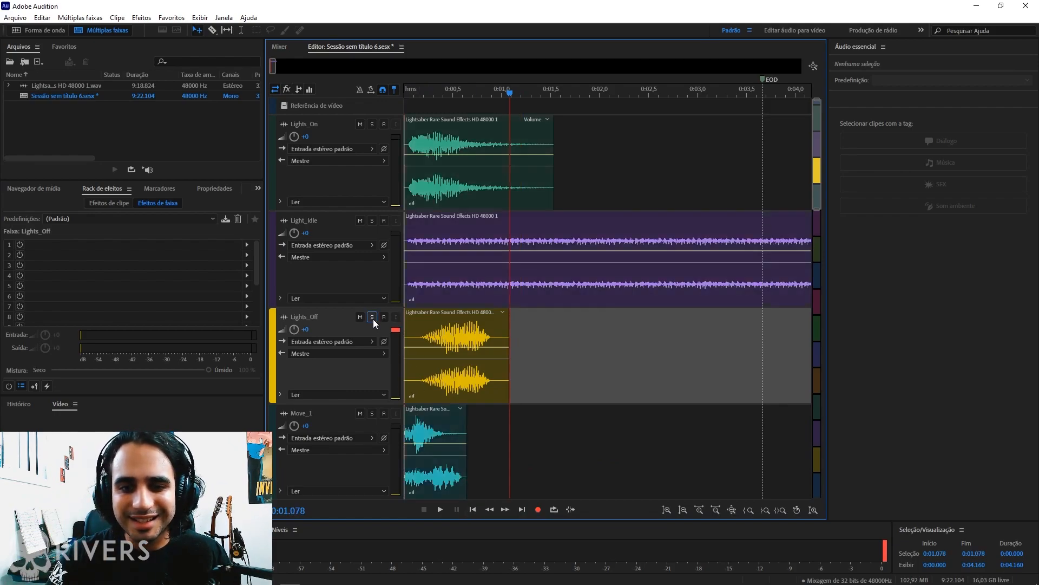
- Solo the Move_1 track, listen to it from the start of the timeline and turn its solo off
scroll(455, 373, down, 5)
scroll(387, 303, down, 3)
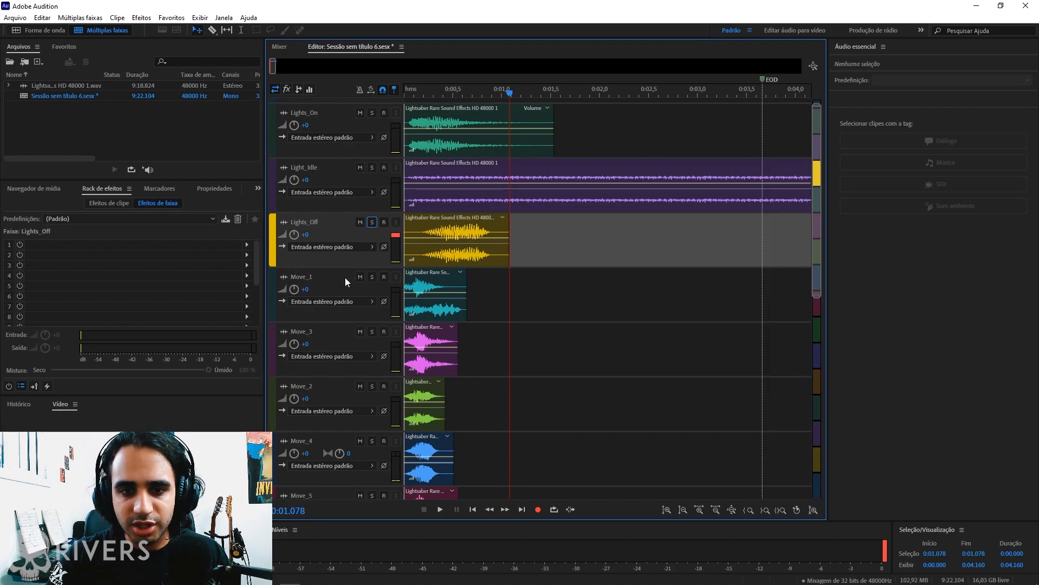
drag(814, 212, 812, 249)
click(473, 508)
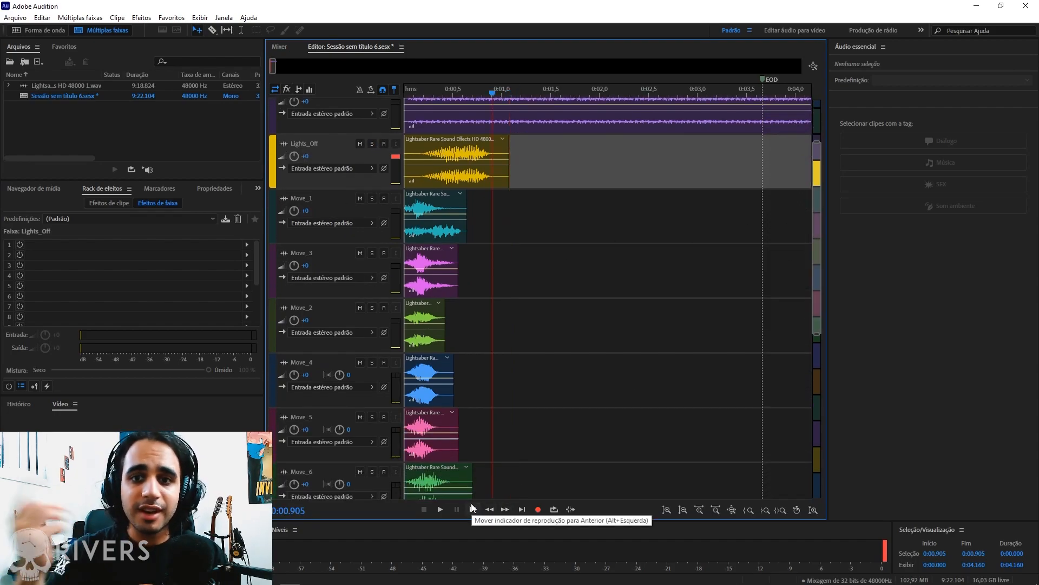
click(372, 198)
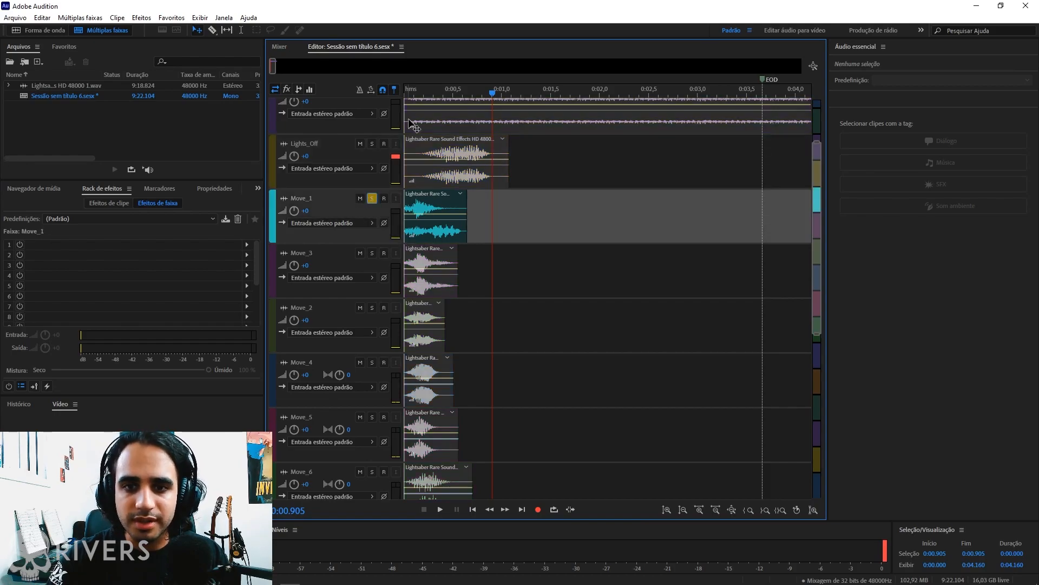
click(412, 93)
key(space)
key(space)
click(381, 202)
- Solo the Move_3 track, listen to its clip and turn its solo off
mouse_move(461, 98)
mouse_down()
mouse_move(417, 98)
mouse_move(463, 98)
mouse_up()
click(372, 253)
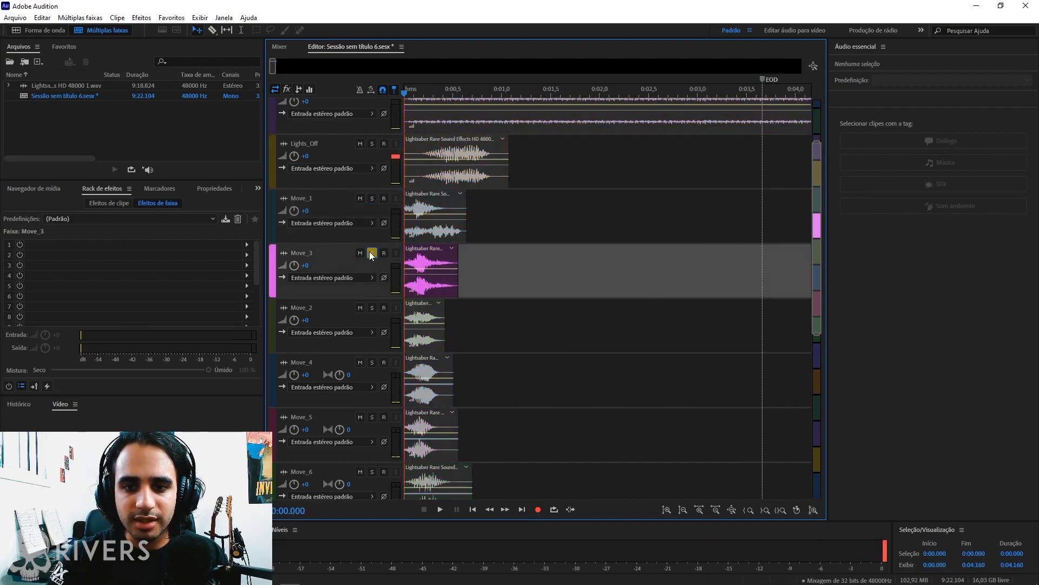
key(space)
key(space)
click(371, 253)
- Listen to the Move_2 and Move_4 tracks, each soloed in turn, and leave both unsoloed
click(410, 95)
key(space)
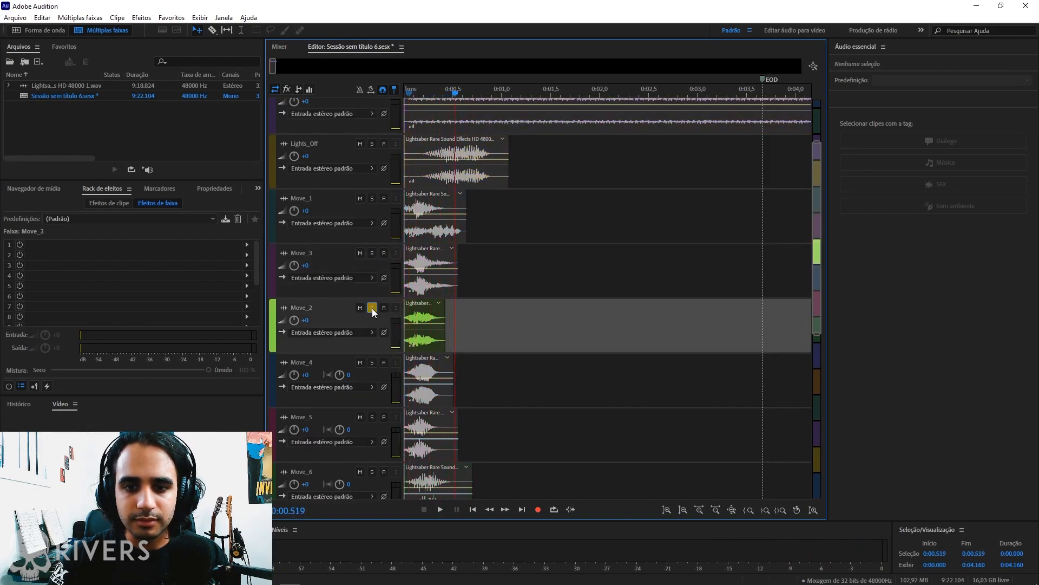
click(372, 307)
click(372, 362)
key(space)
key(space)
click(372, 363)
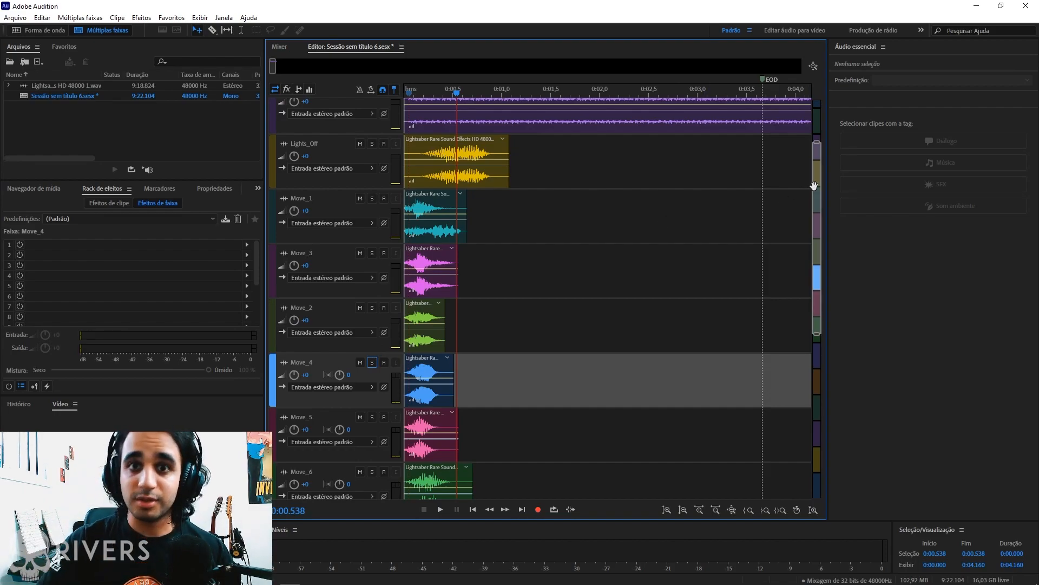
- Review the remaining Move tracks, listen to Move_9 soloed from the start and turn its solo off
drag(814, 186, 821, 132)
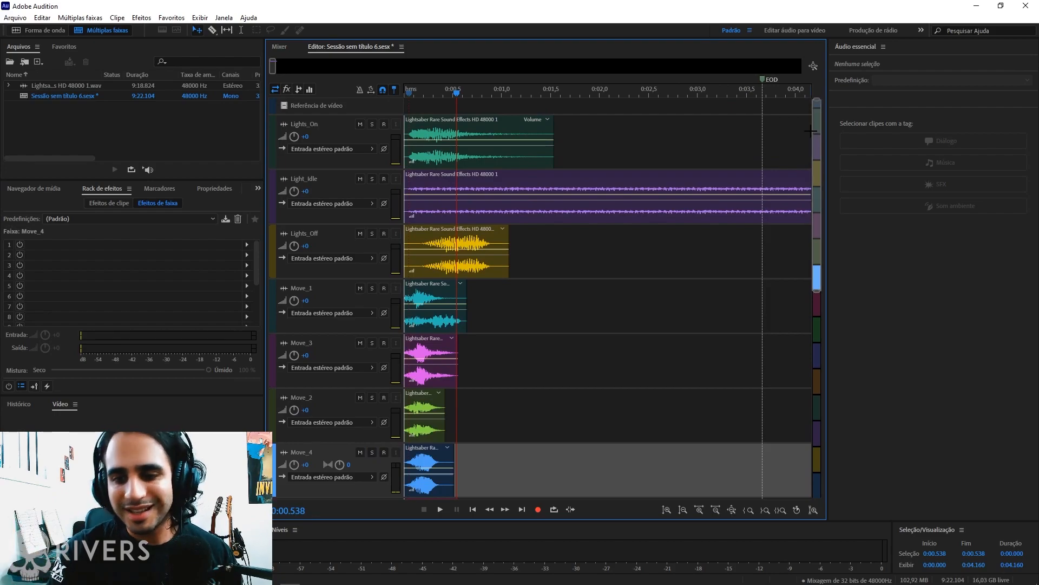
scroll(816, 138, down, 1)
drag(816, 138, 813, 339)
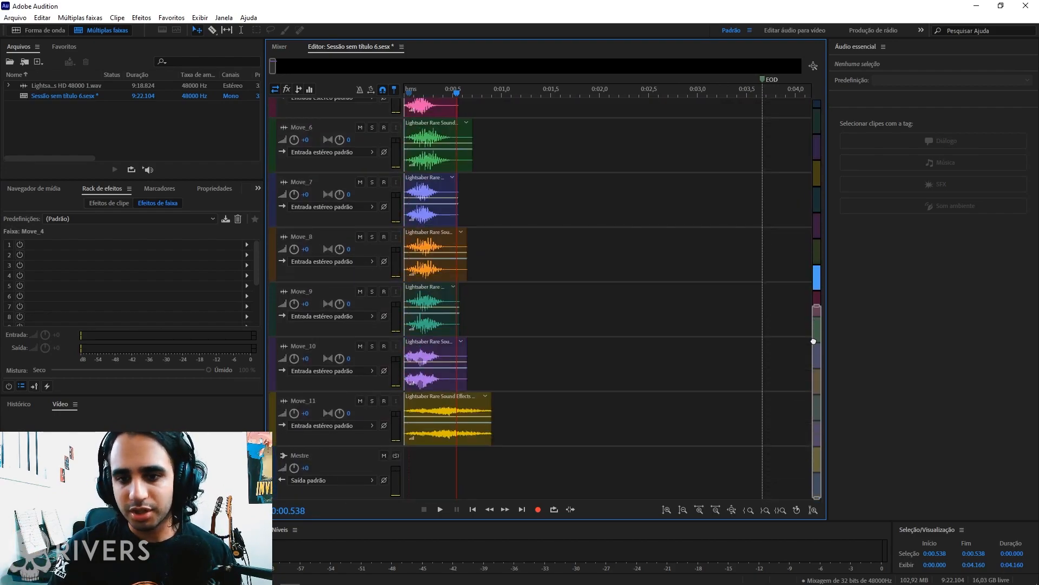
click(372, 291)
click(408, 90)
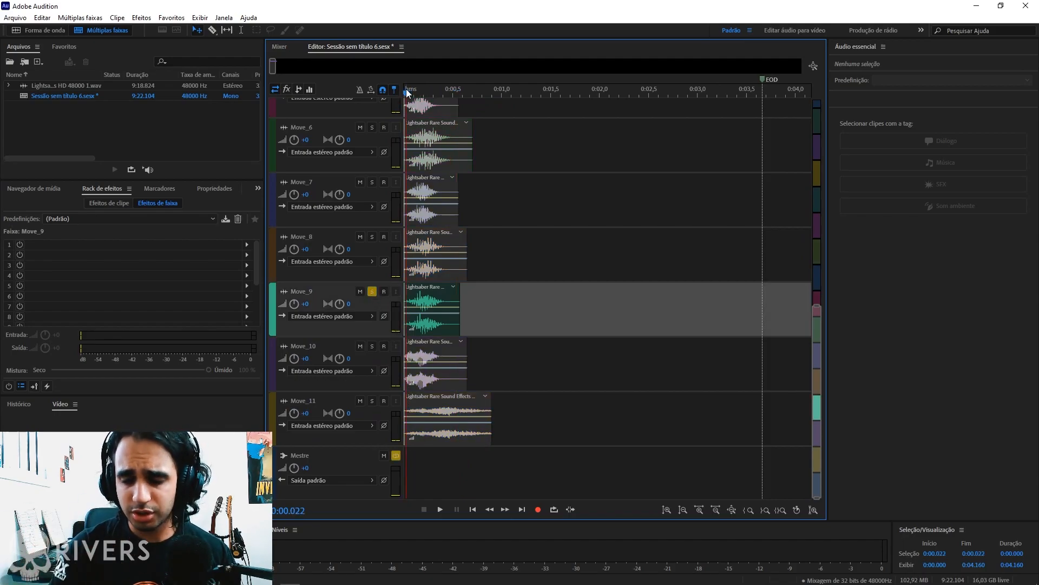
key(space)
key(space)
click(373, 291)
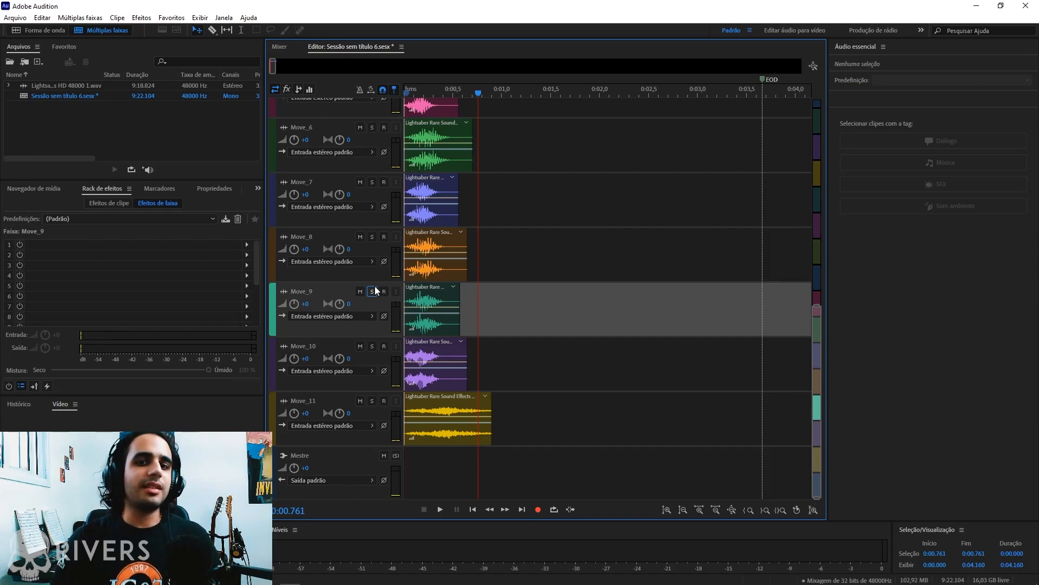
- Return the playhead to the start of the timeline and open the multitrack mixdown export for the entire session
drag(815, 306, 788, 107)
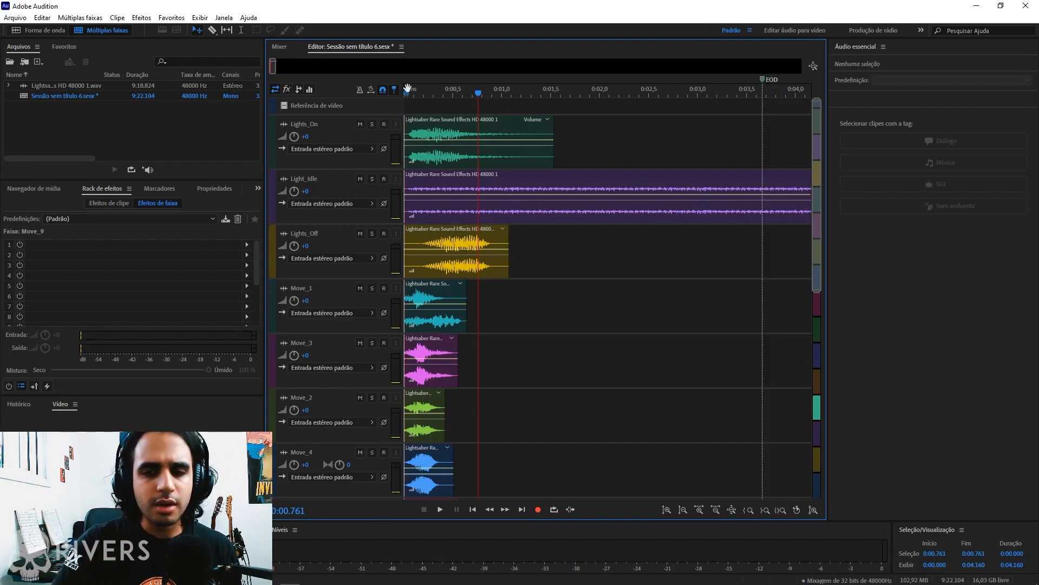
click(407, 88)
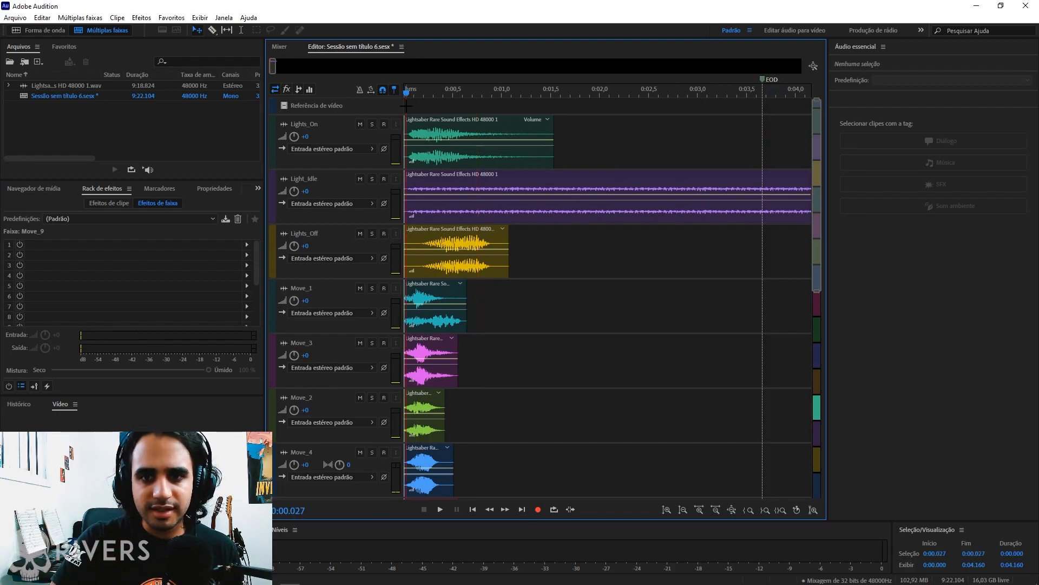
click(15, 18)
mouse_move(151, 225)
mouse_move(344, 277)
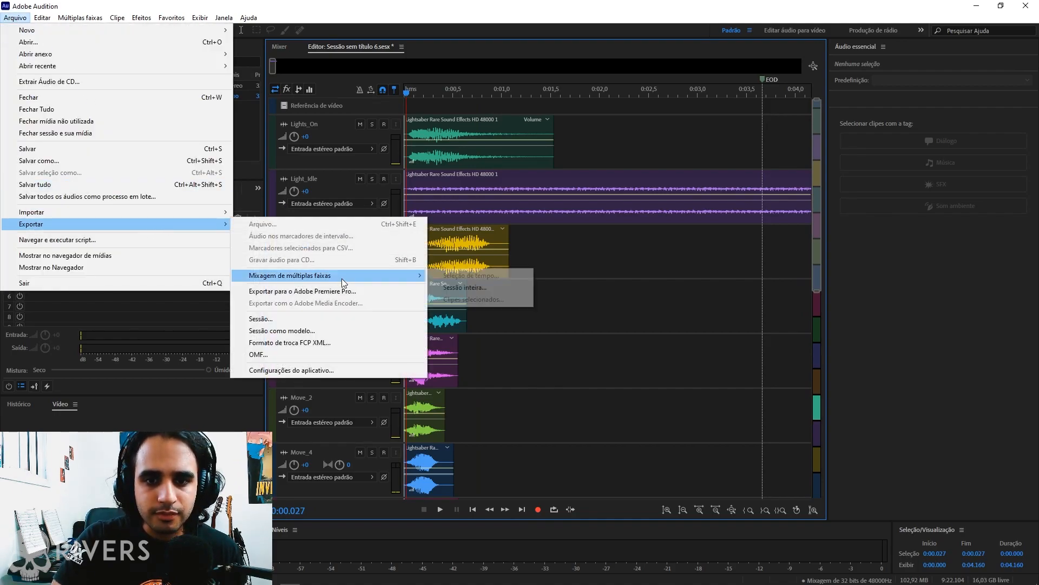
click(465, 287)
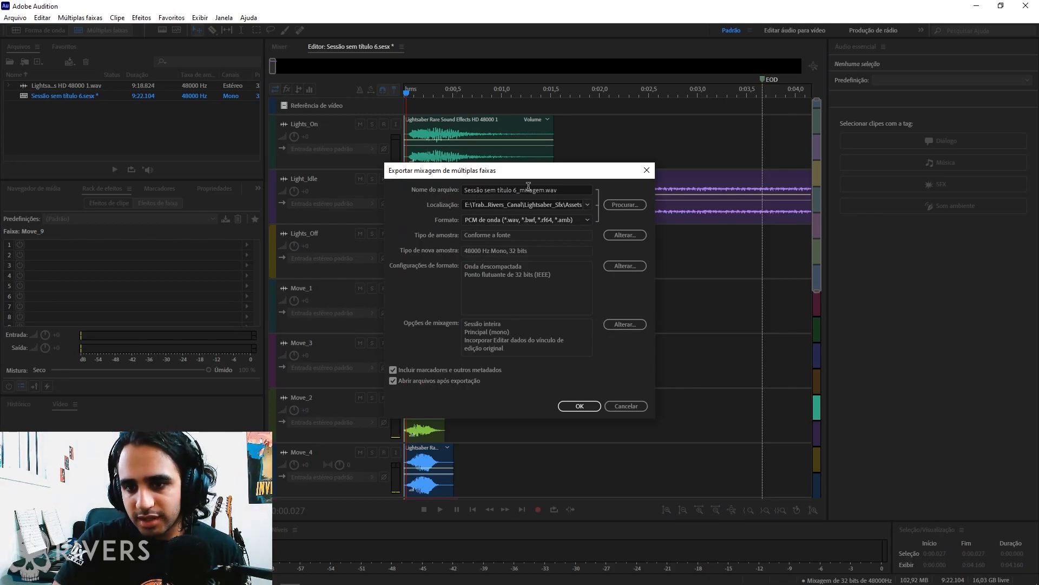
- Name the mixdown file Assets_wav and review the available formats, keeping the Wave PCM format
click(533, 190)
key(ctrl+a)
text(Assets_)
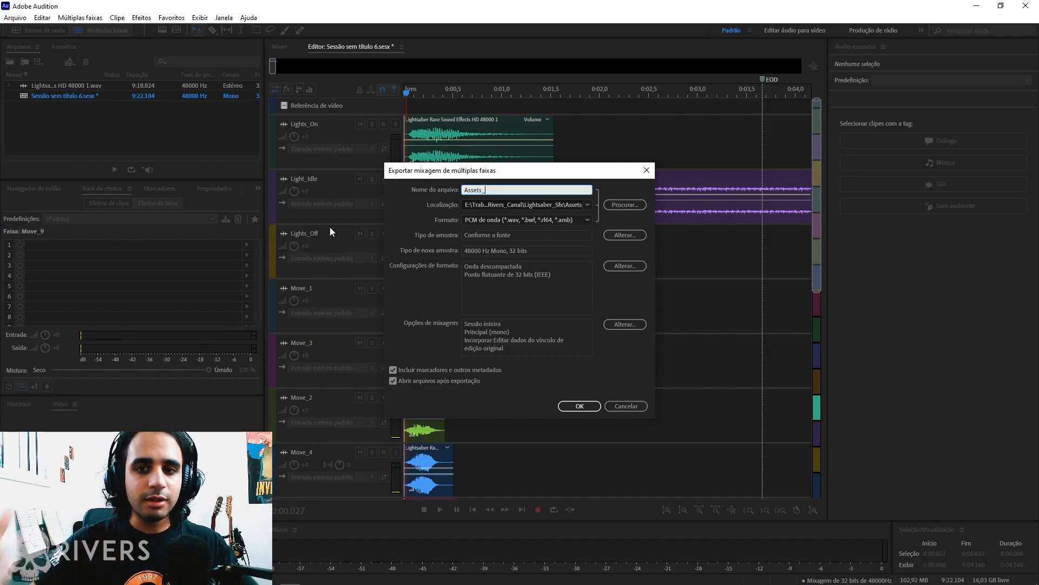
text(wav)
click(525, 219)
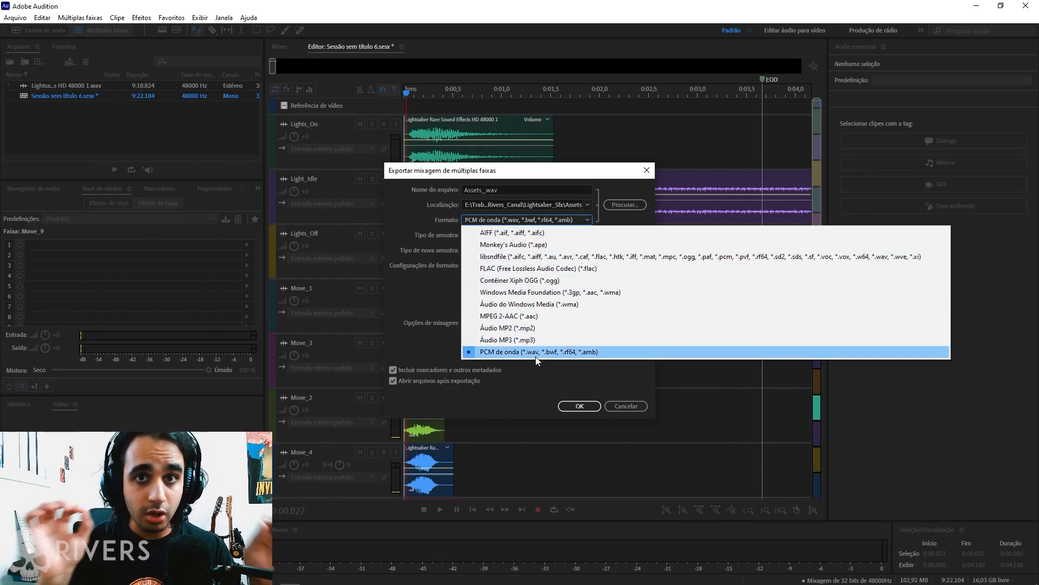
click(422, 274)
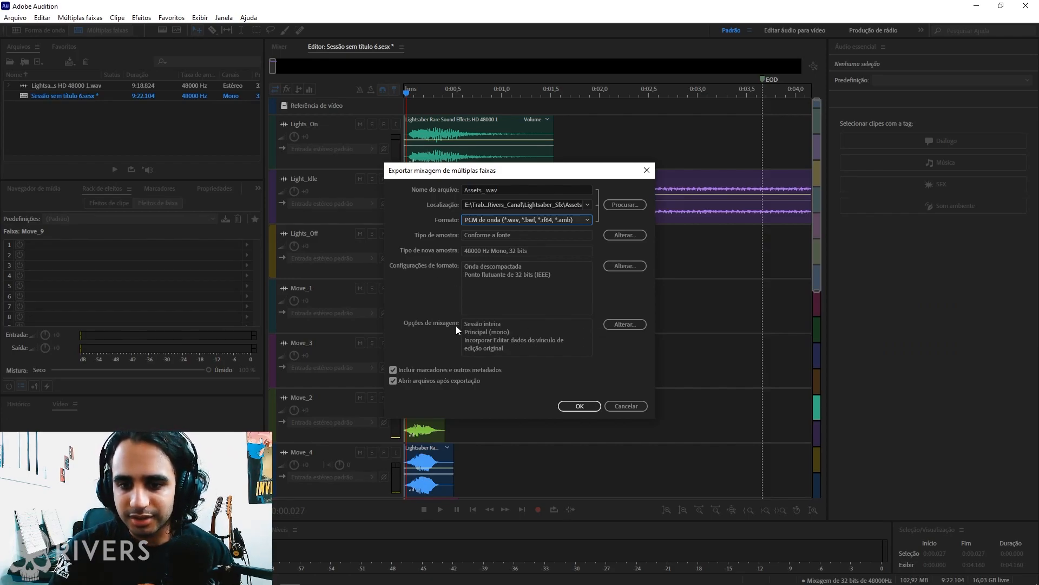
- Open the mixdown options and look through the master and track sources, leaving the master unselected
click(609, 325)
scroll(567, 317, up, 1)
click(404, 248)
click(404, 248)
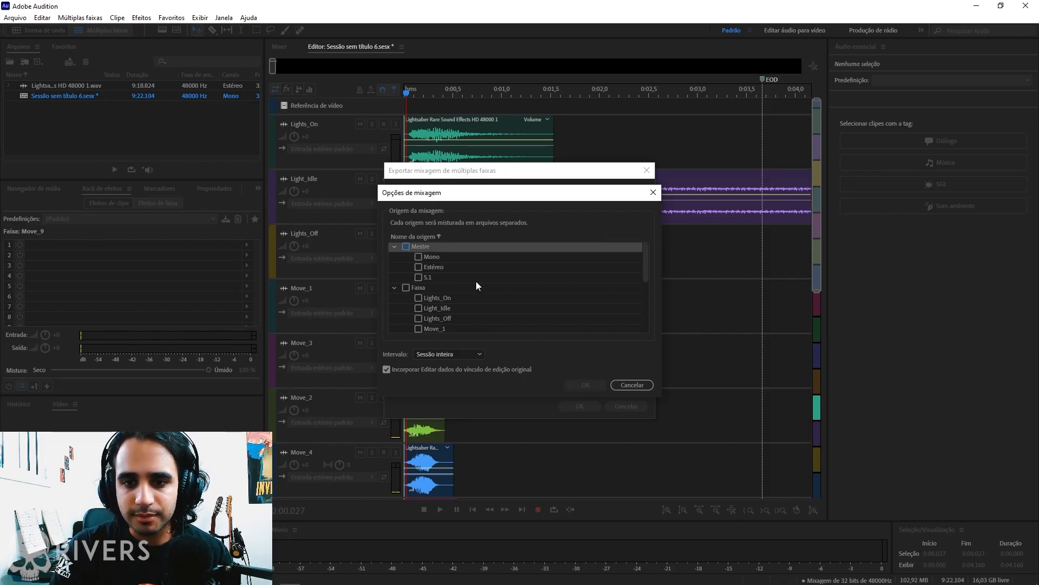
scroll(479, 284, down, 3)
scroll(457, 295, up, 1)
scroll(455, 294, down, 3)
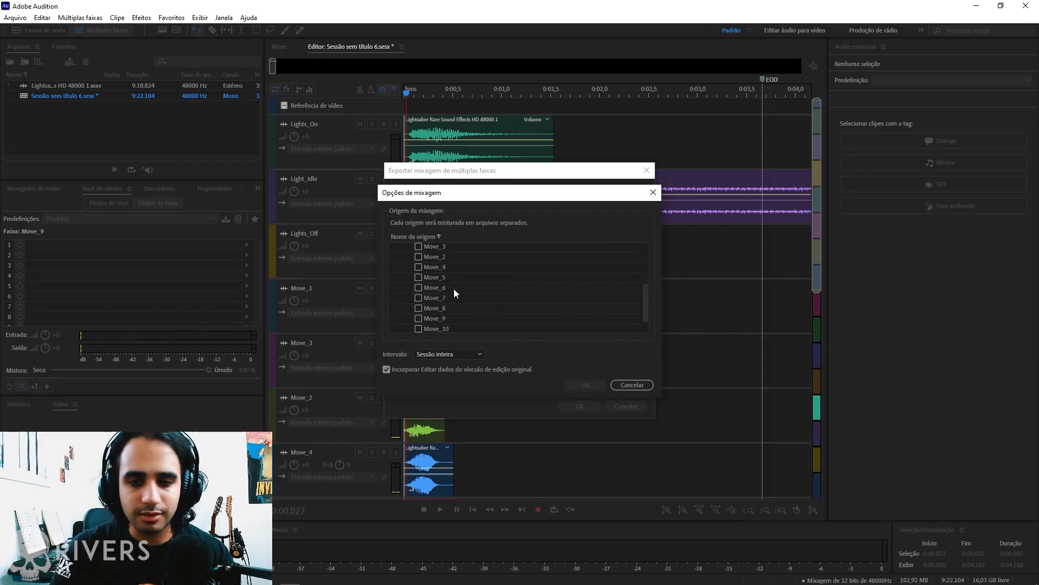
- Select tracks Move_1 to Move_11 as separate mixdown sources, and cancel both the mixdown options and the export
click(418, 317)
scroll(427, 309, up, 2)
click(418, 276)
scroll(421, 281, down, 2)
click(419, 306)
click(419, 296)
click(418, 286)
click(418, 275)
click(419, 265)
click(419, 255)
scroll(422, 260, up, 1)
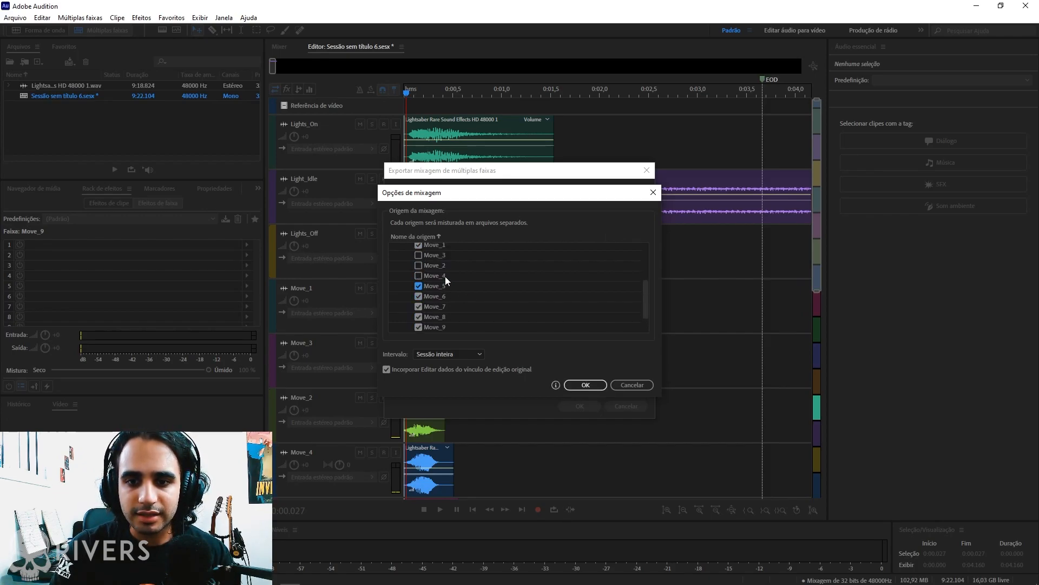
click(418, 275)
click(418, 265)
click(419, 255)
scroll(441, 306, down, 1)
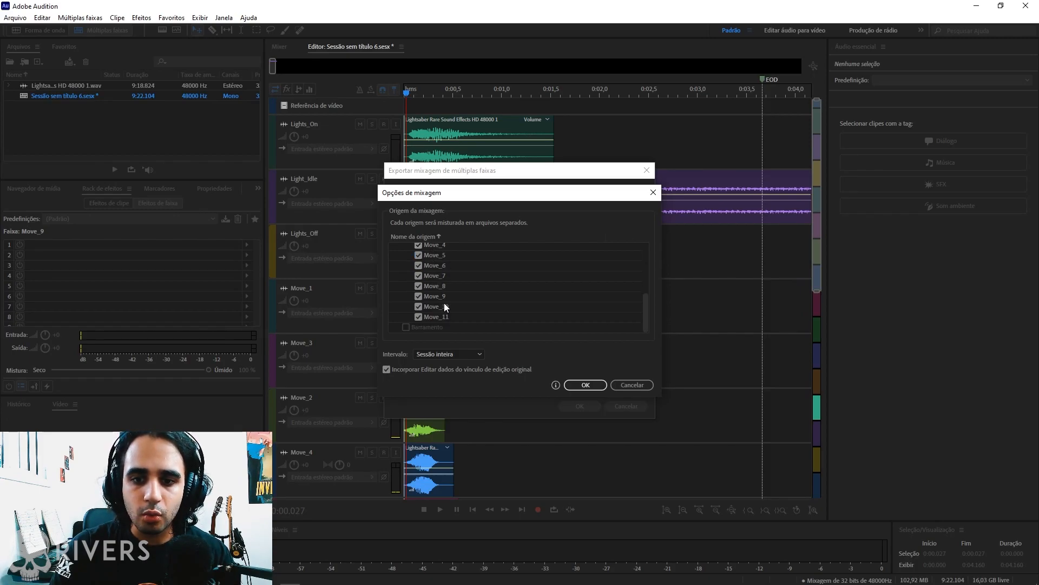
click(630, 385)
click(627, 406)
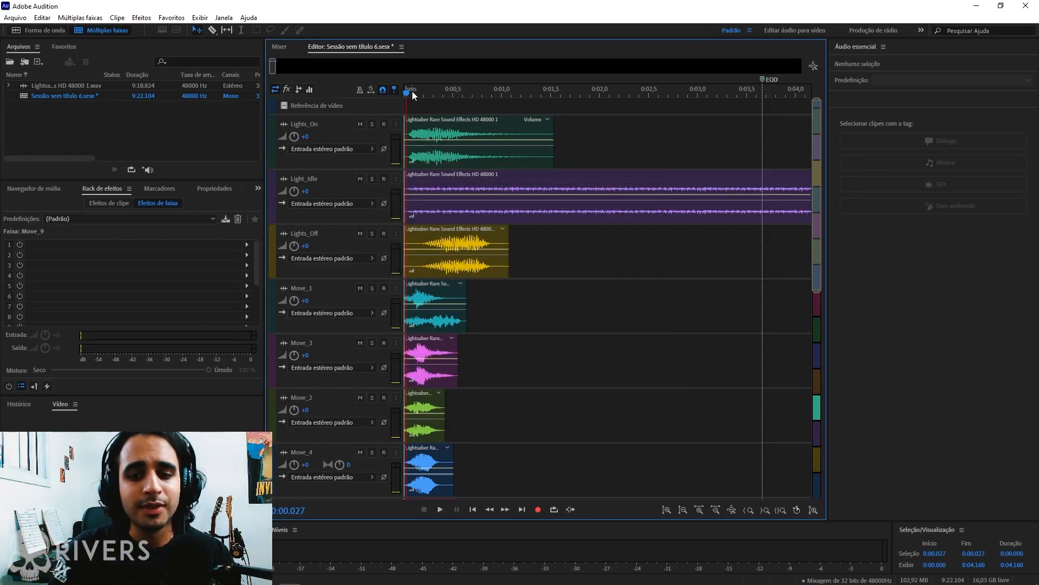
- Return the playhead to the start and select the time range from 0:00.000 to about 0:00.429
drag(407, 93, 403, 94)
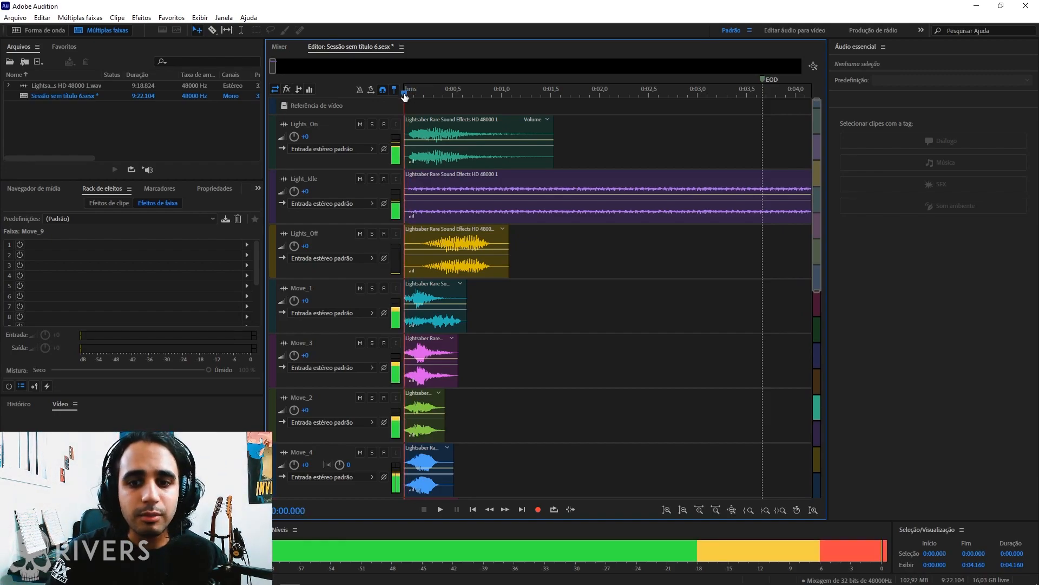
click(464, 93)
drag(464, 93, 404, 93)
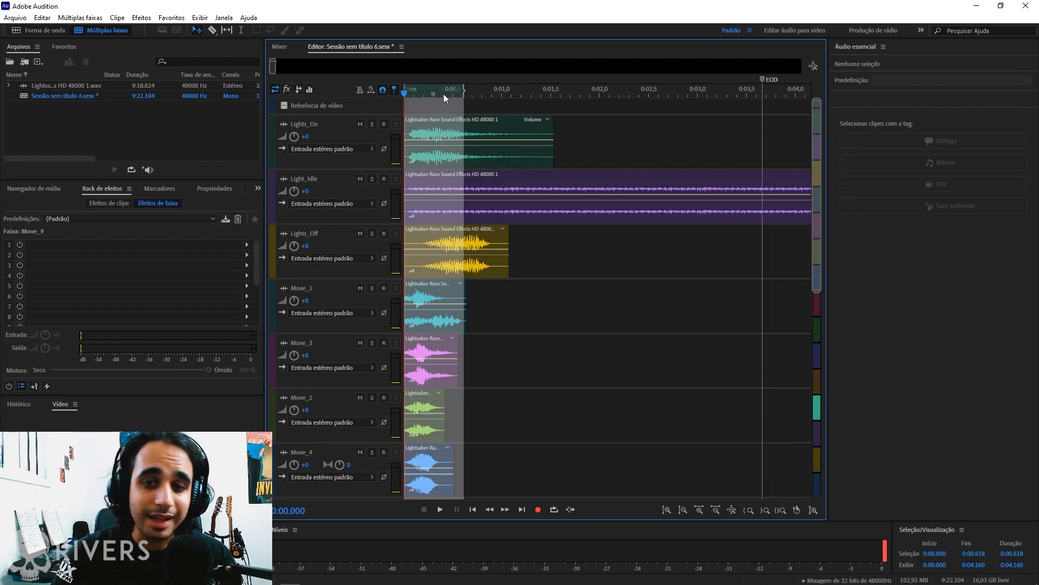
scroll(456, 317, down, 6)
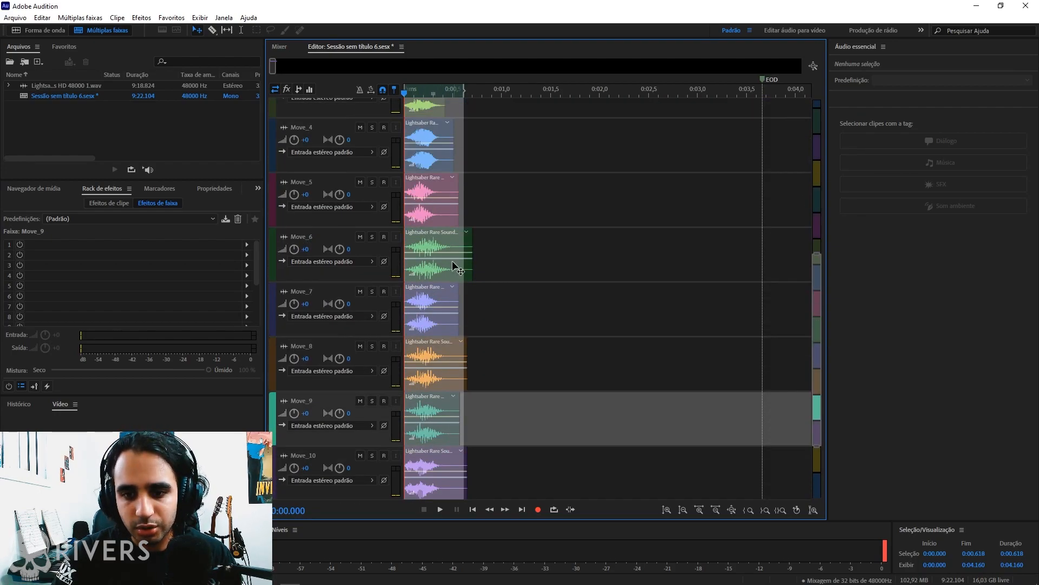
drag(464, 91, 445, 92)
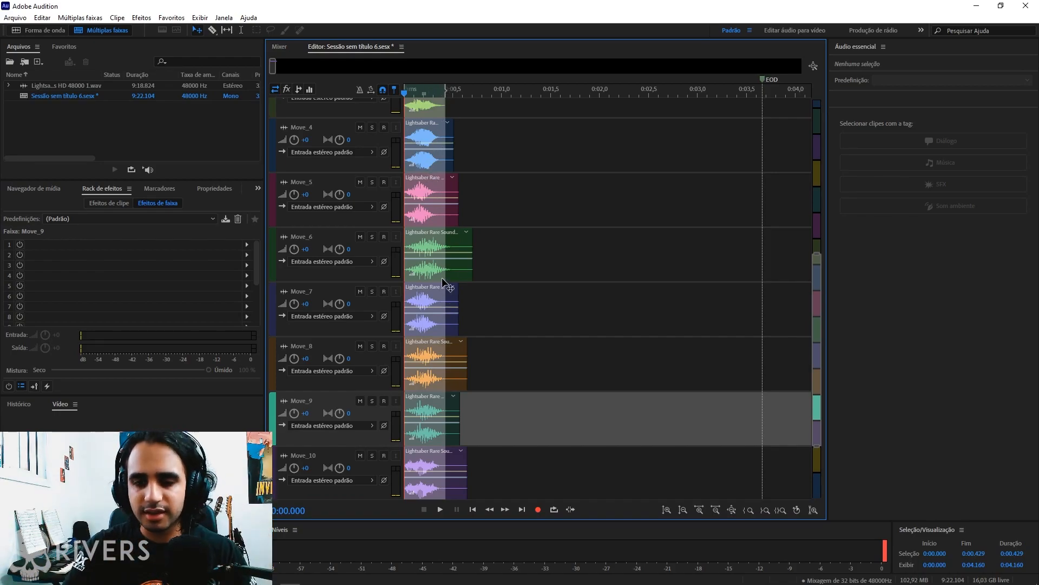
scroll(443, 281, up, 6)
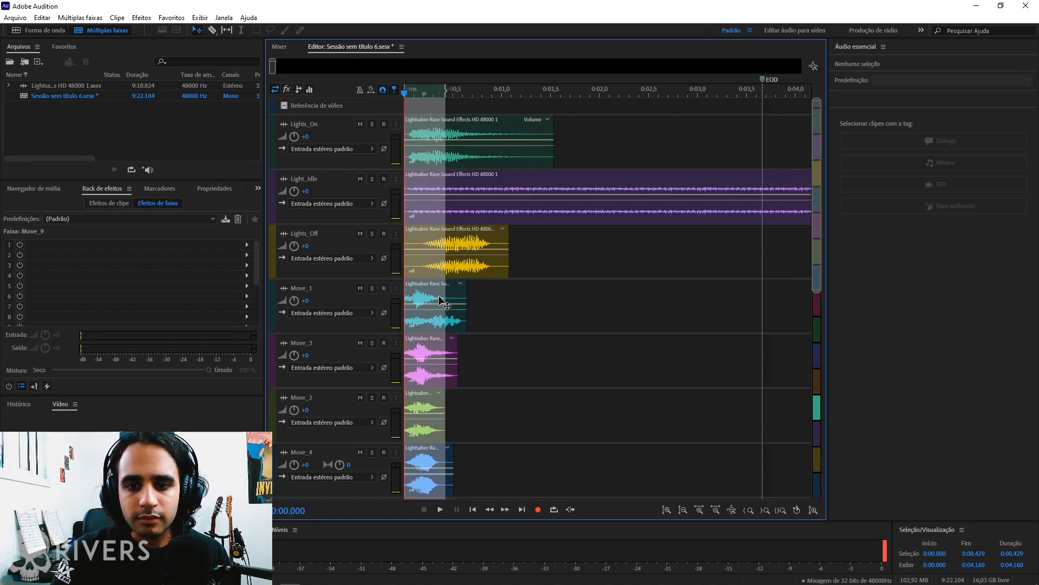
- Open the multitrack mixdown export for the time selection, examine its track sources in the mixdown options and close it without exporting
scroll(327, 295, down, 5)
click(16, 18)
mouse_move(108, 224)
mouse_move(379, 276)
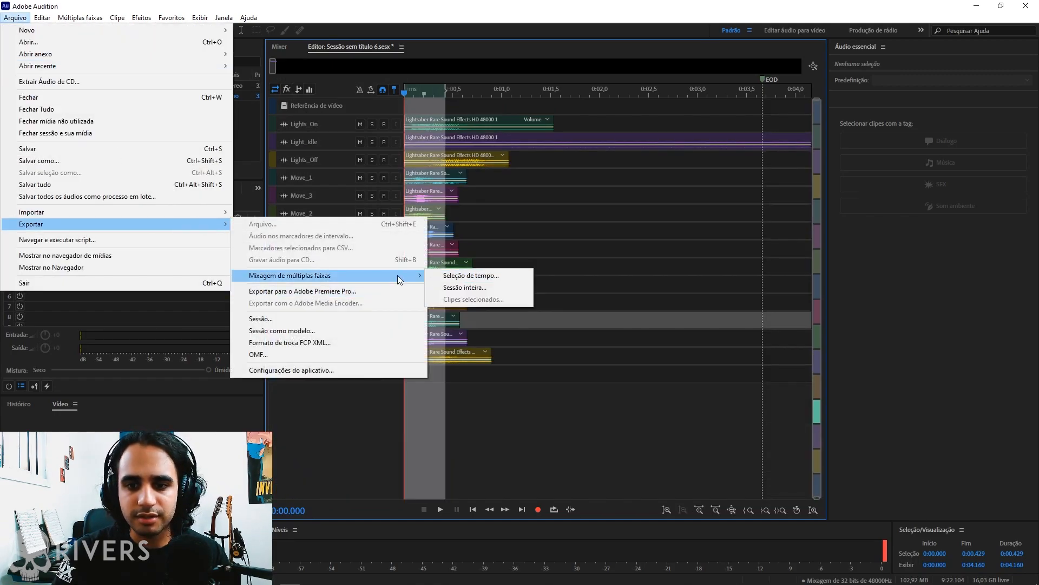
click(467, 276)
click(624, 323)
scroll(448, 305, down, 3)
scroll(449, 305, up, 2)
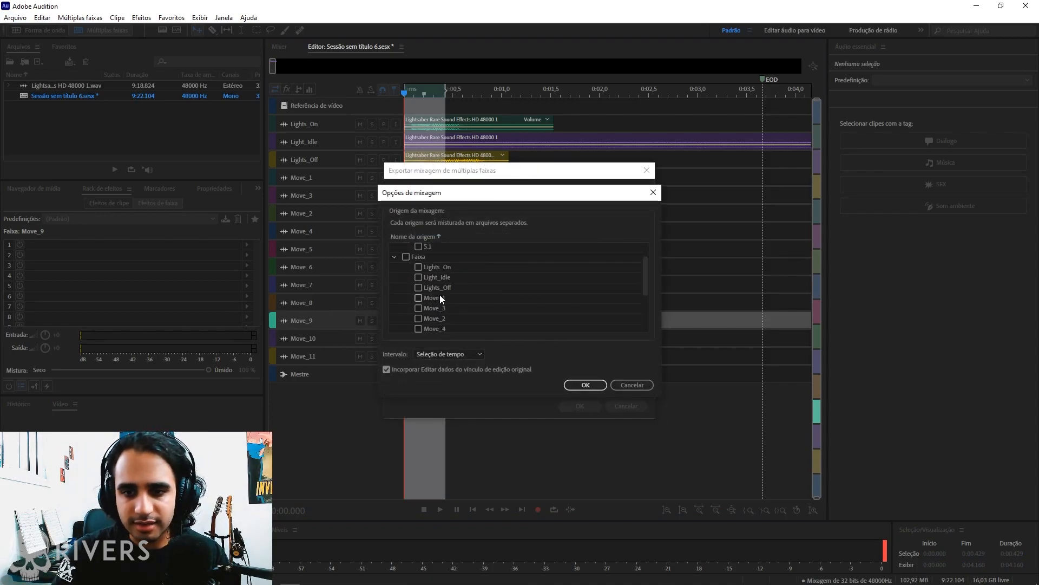
click(636, 386)
click(647, 171)
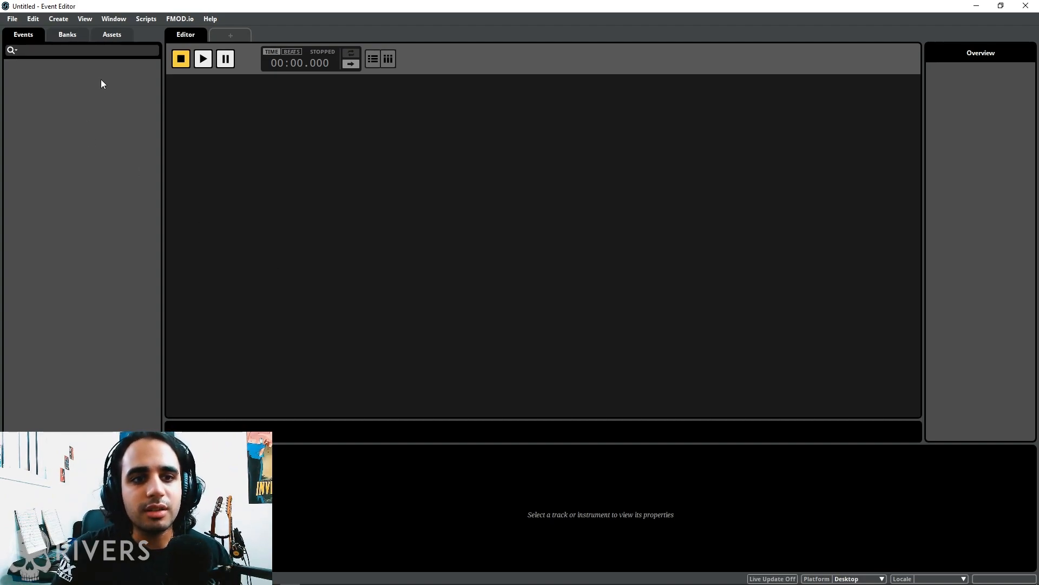
- Switch to FMOD Studio and import the idle, Lights_On, Lights_Off and Move_1 to Move_11 WAV files as project assets
click(113, 36)
key(alt+Tab)
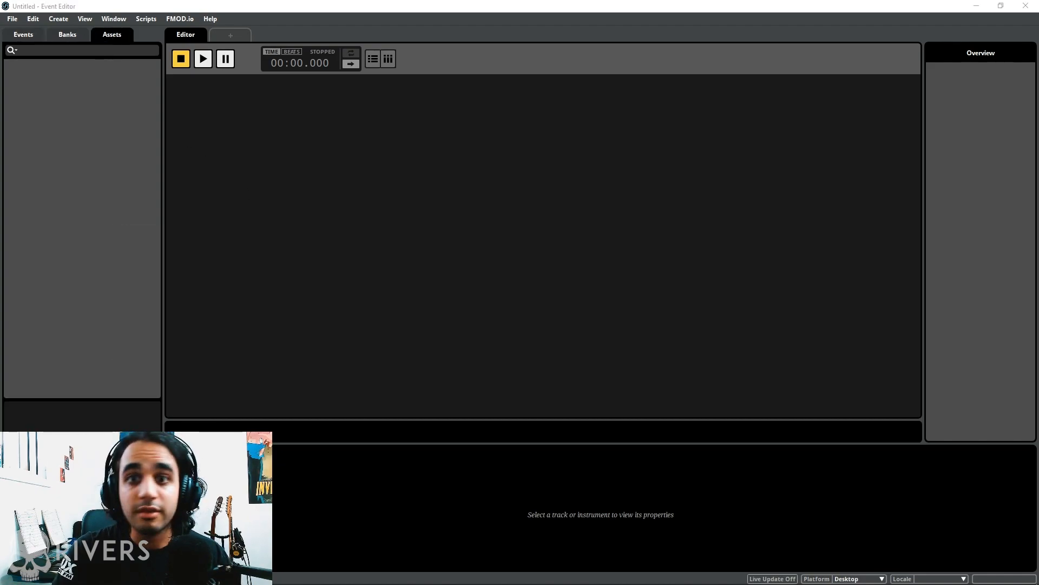
drag(108, 138, 65, 128)
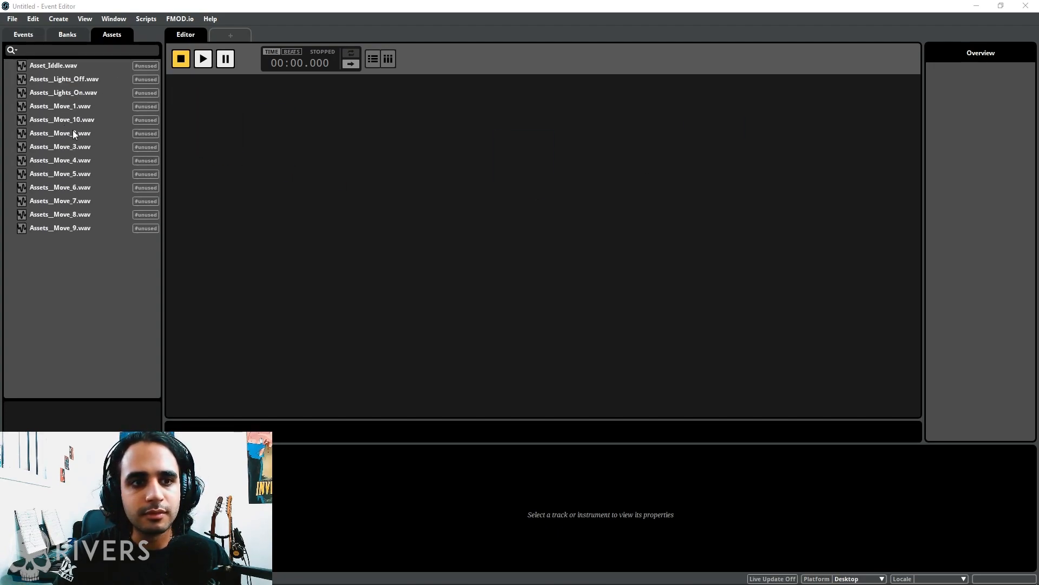
- Check the imported assets by selecting Move_9, Move_8, Move_11, Lights_On and Lights_Off in turn
click(75, 247)
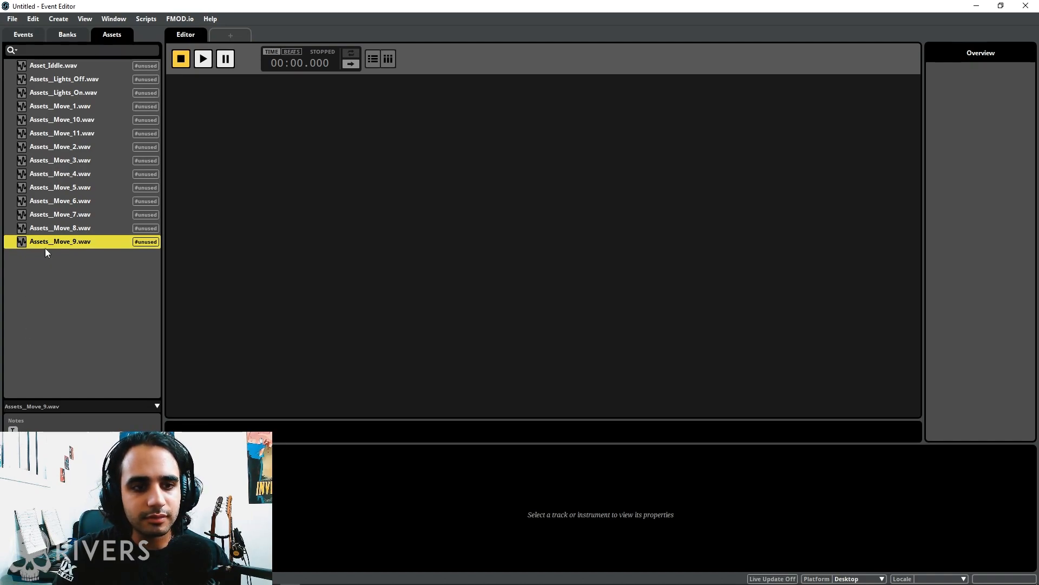
click(66, 228)
click(62, 133)
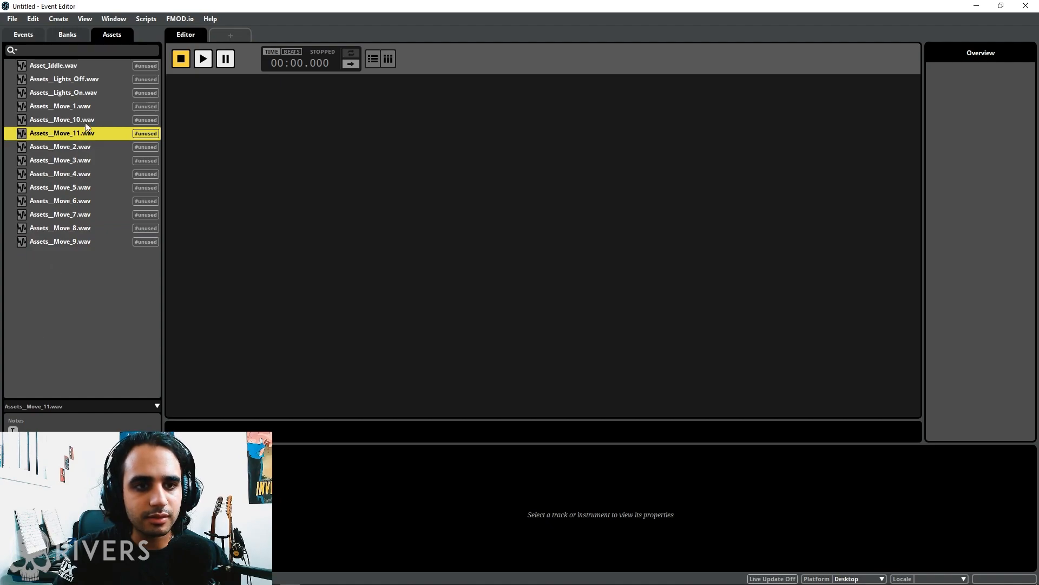
click(86, 94)
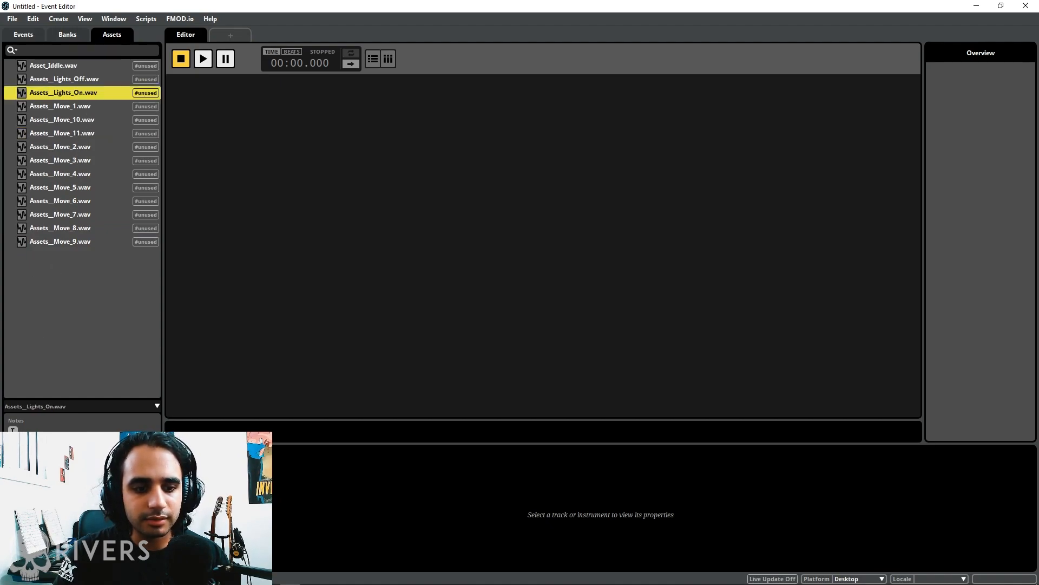
click(93, 79)
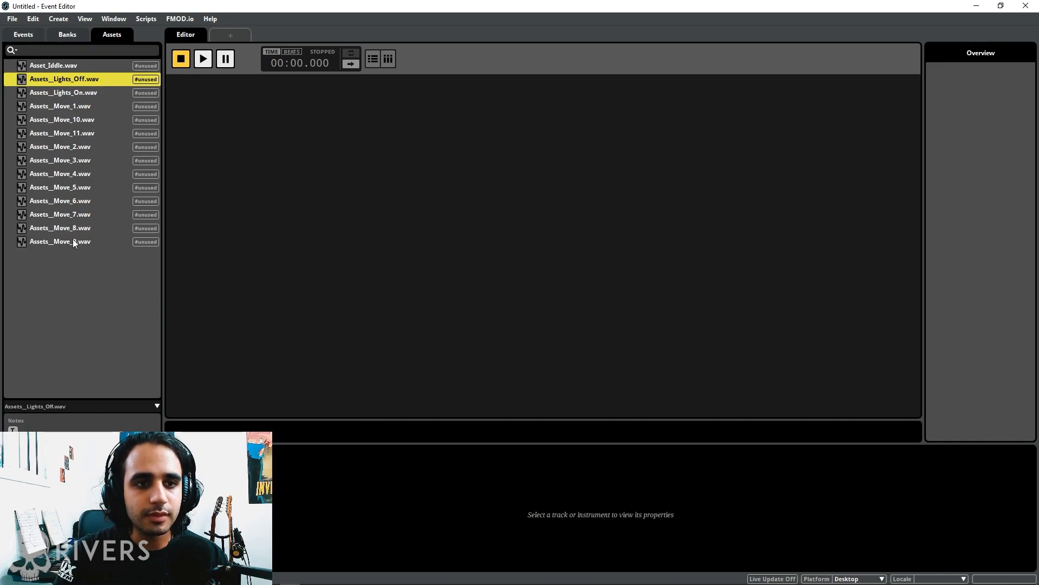
- Create a new event named Moves
click(32, 34)
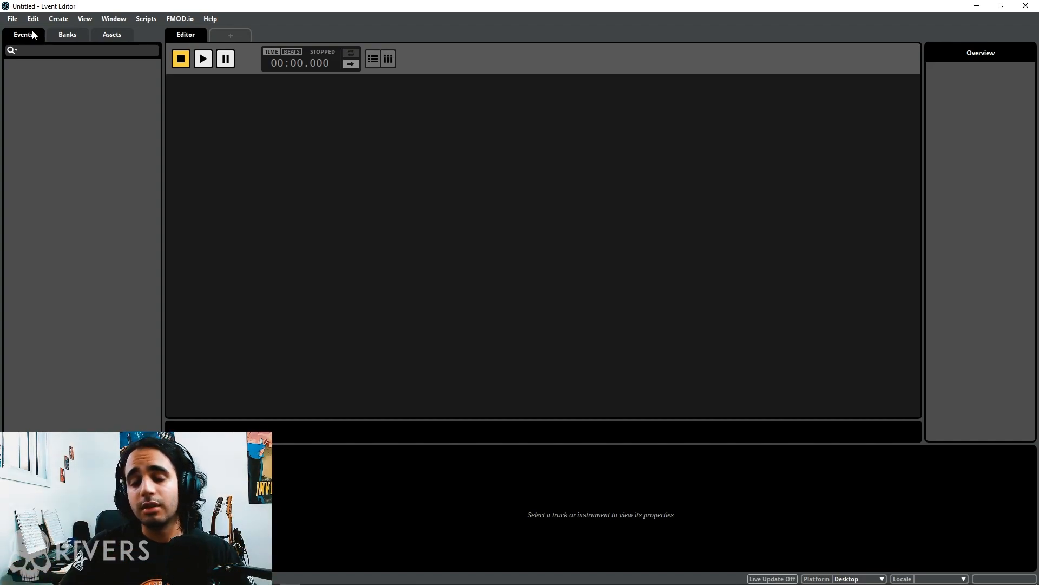
right_click(76, 89)
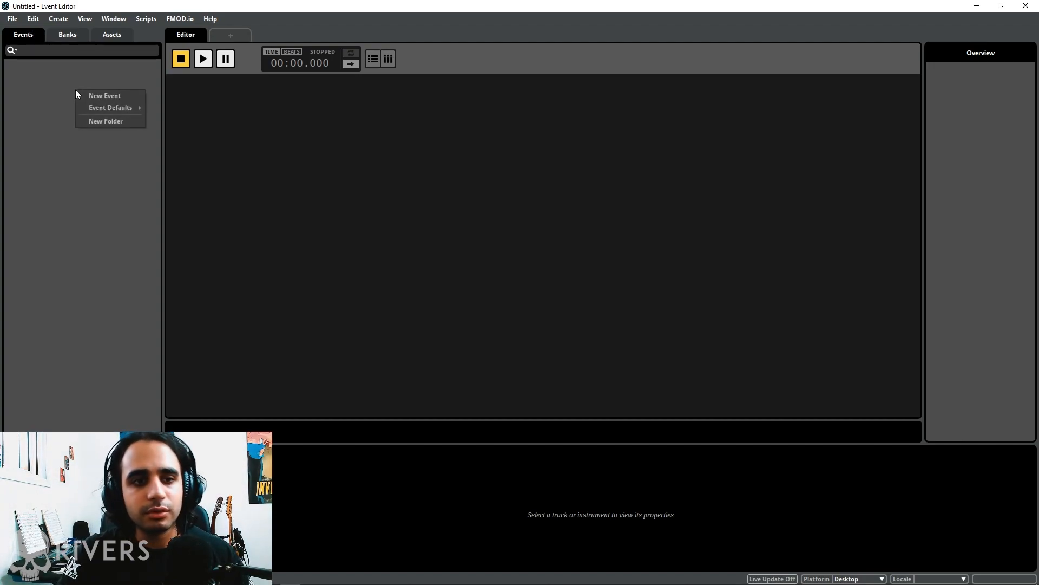
click(88, 95)
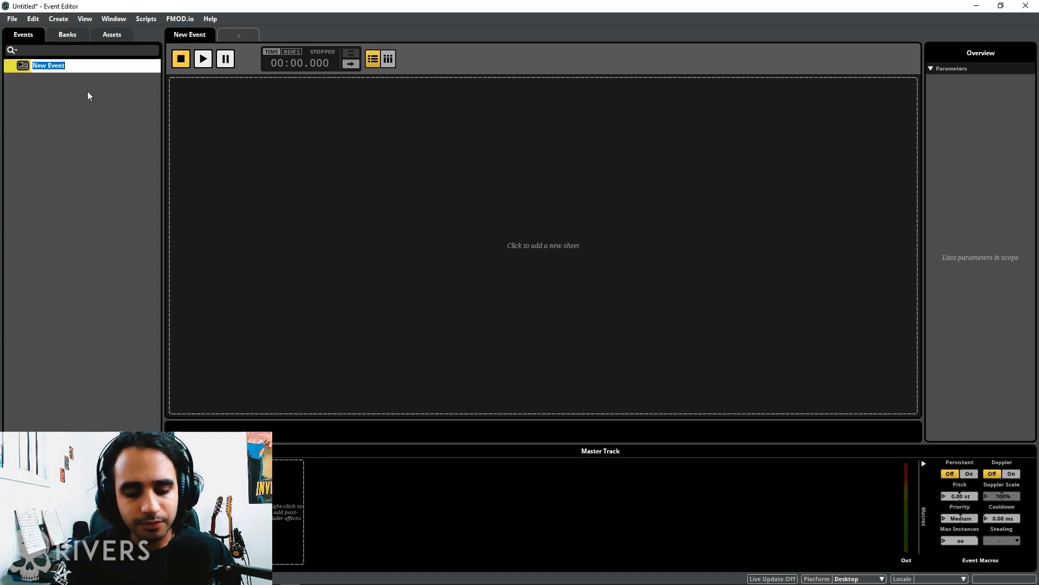
text(Mo)
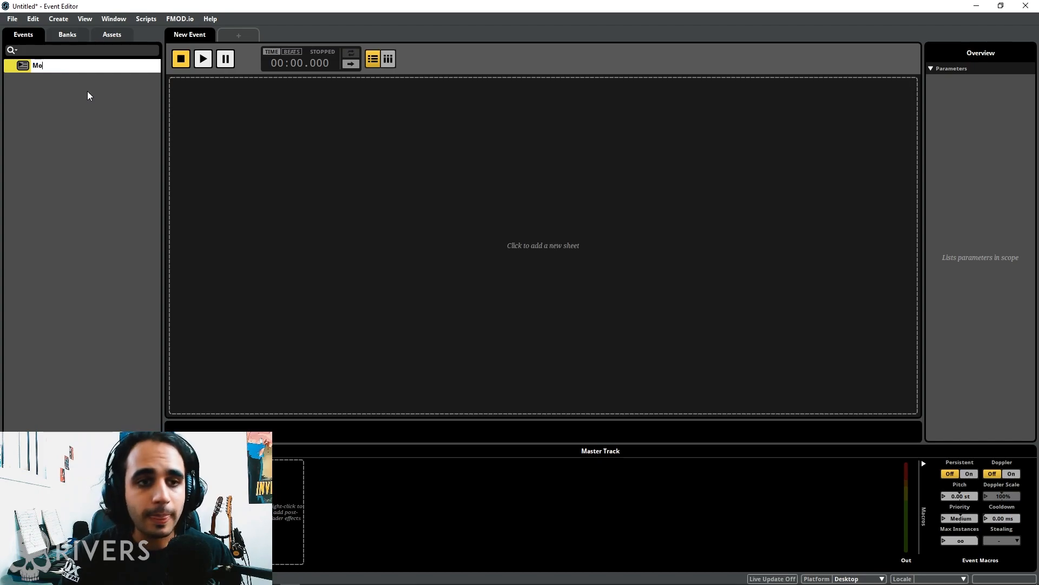
text(ves)
key(Return)
- Create a second event named Lightsaber
right_click(89, 96)
click(113, 98)
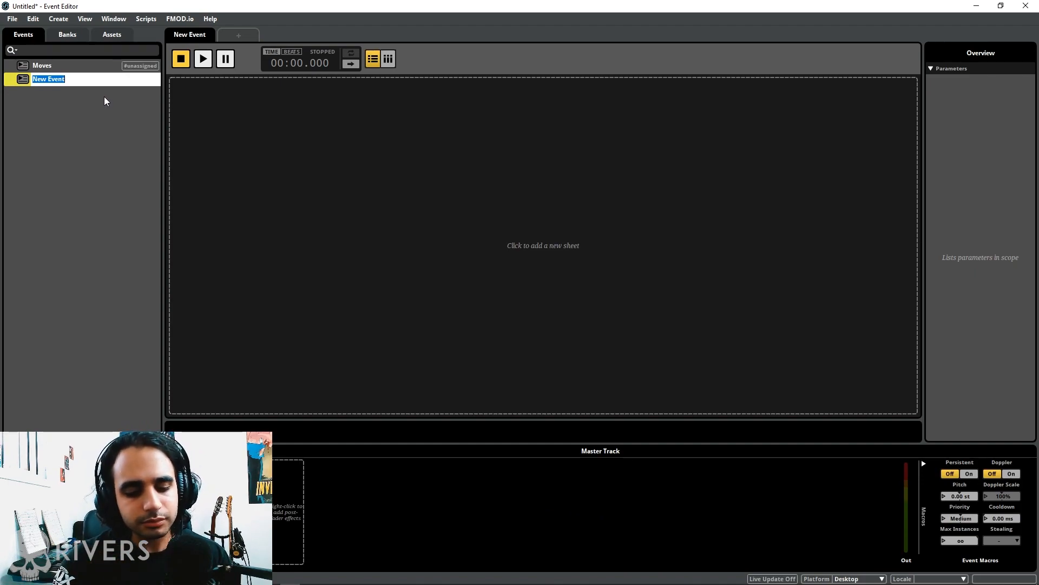
text(Lightsaber)
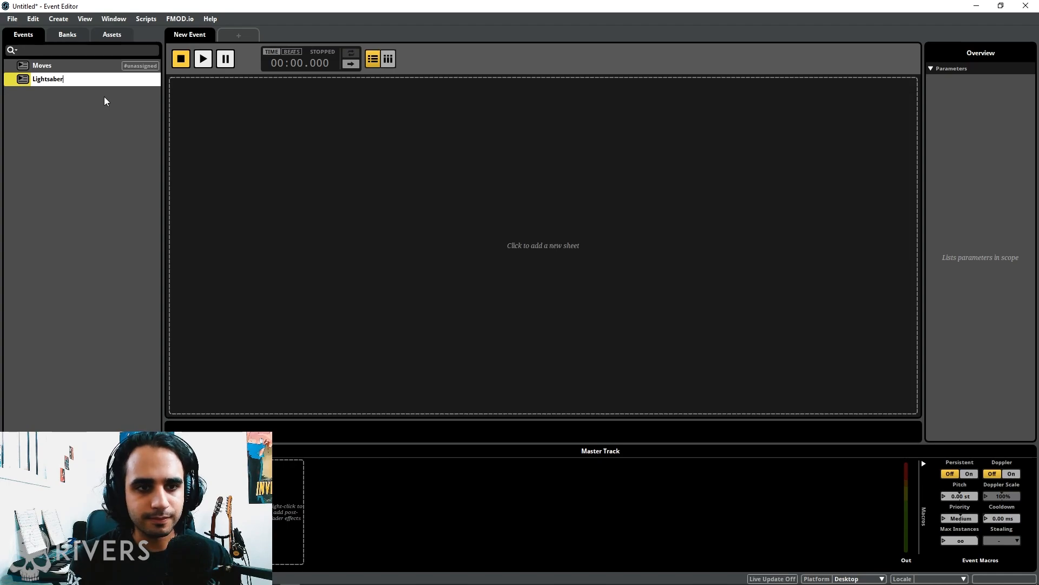
click(104, 98)
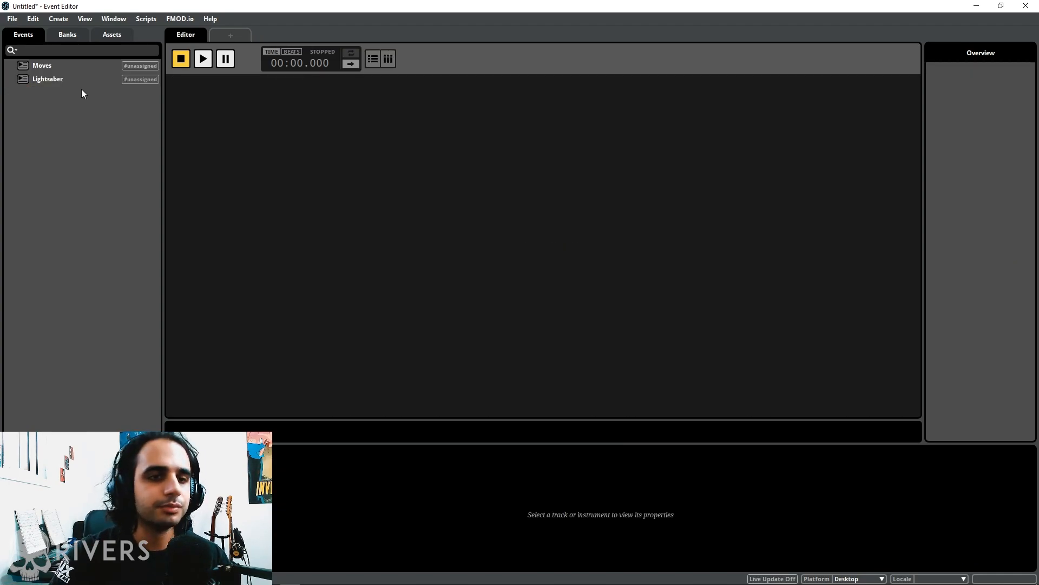
- Rename the Moves event as Moves_Lightsaber
click(51, 66)
right_click(48, 66)
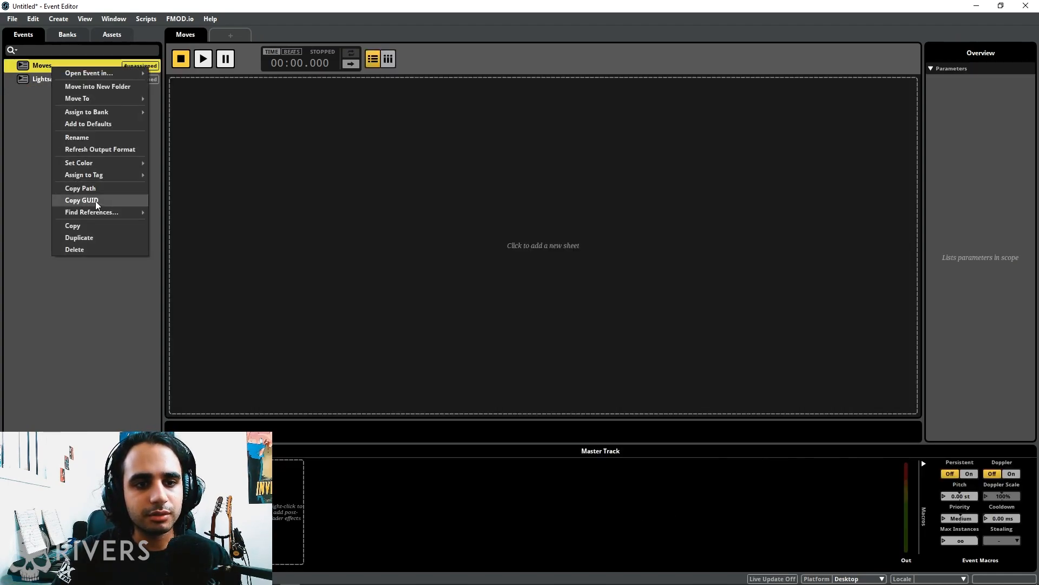
click(103, 137)
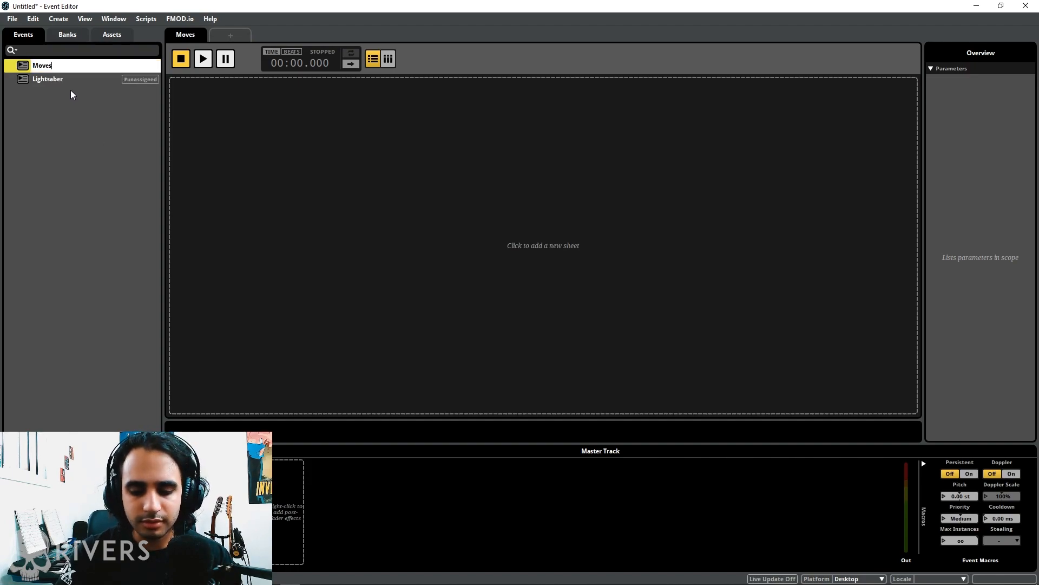
text(_Lightsaber)
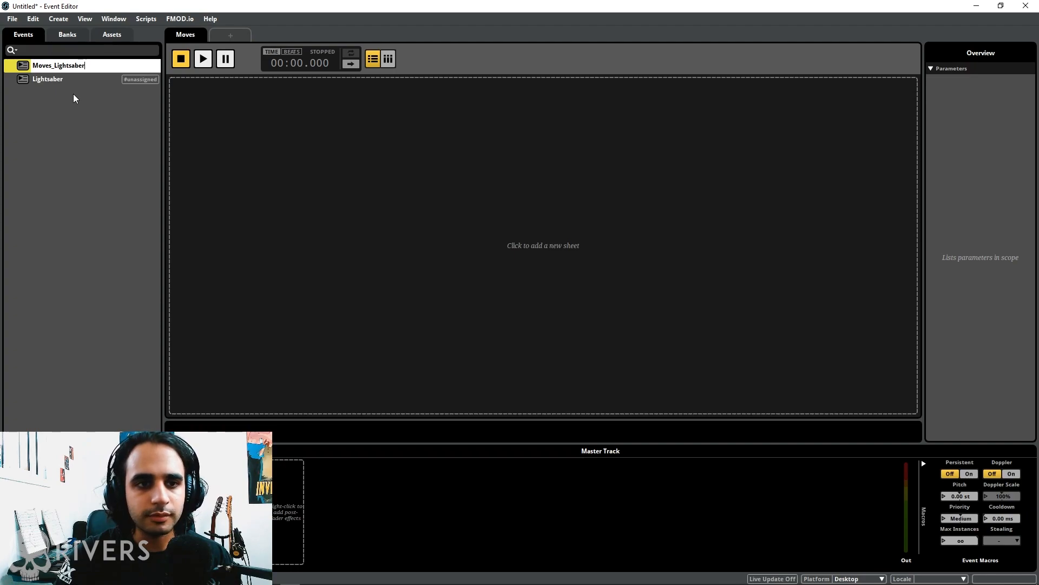
click(74, 95)
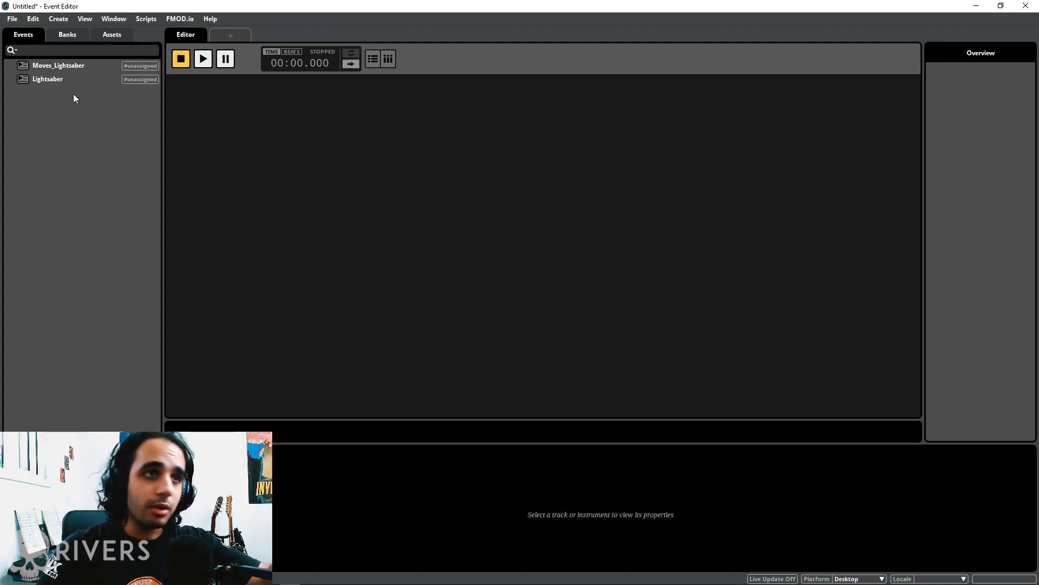
- Open the Lightsaber event and add a timeline sheet to it
click(71, 84)
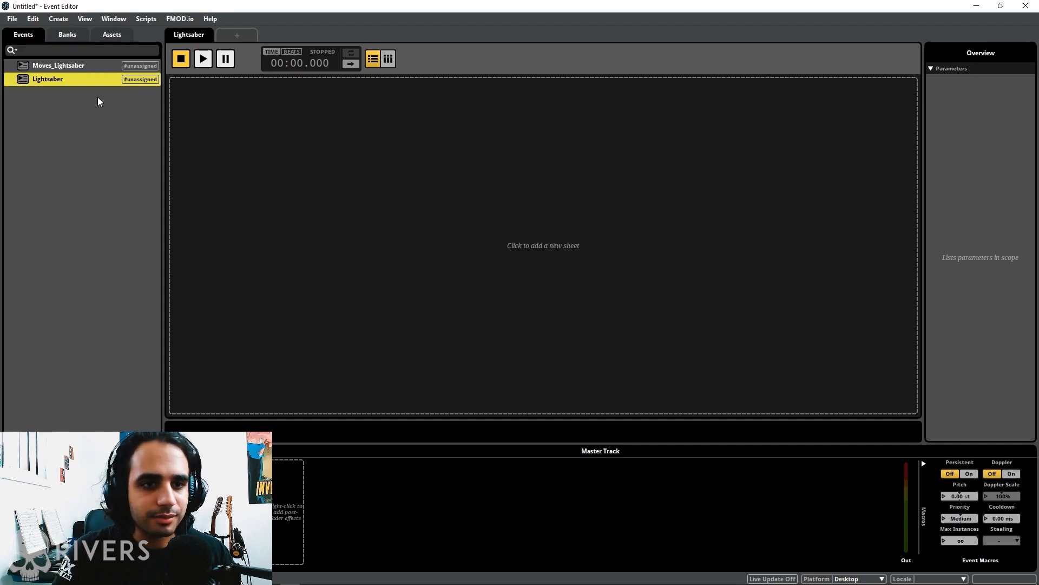
click(190, 102)
click(241, 105)
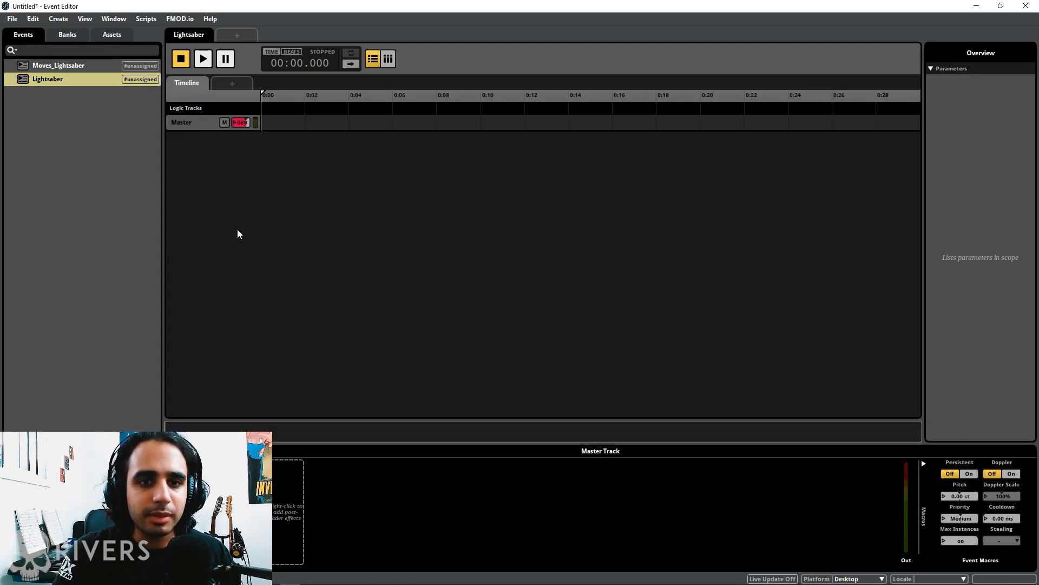
- Add an audio track above the Master track and name it On/Off
click(194, 129)
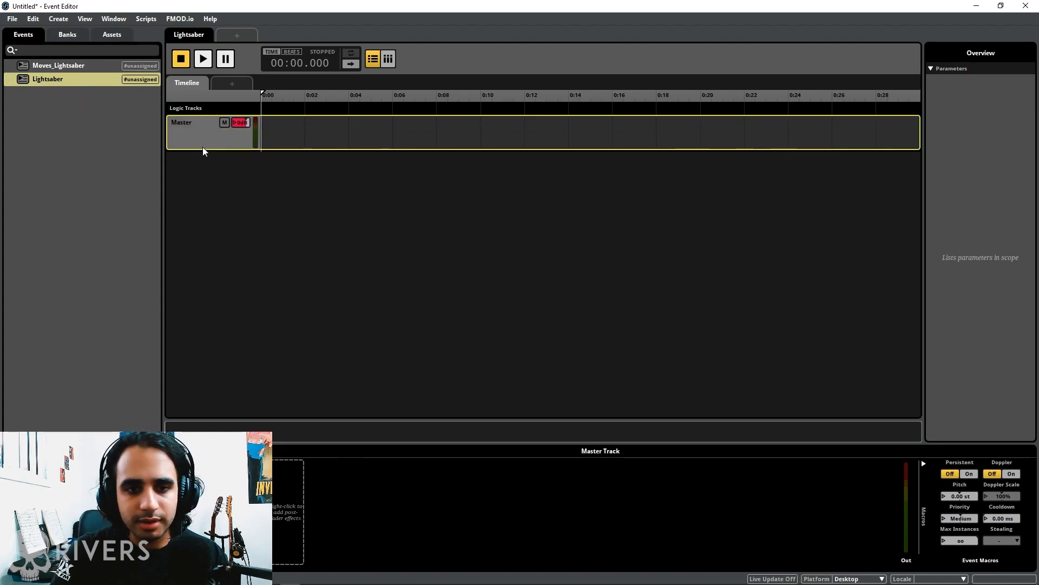
right_click(200, 129)
click(222, 136)
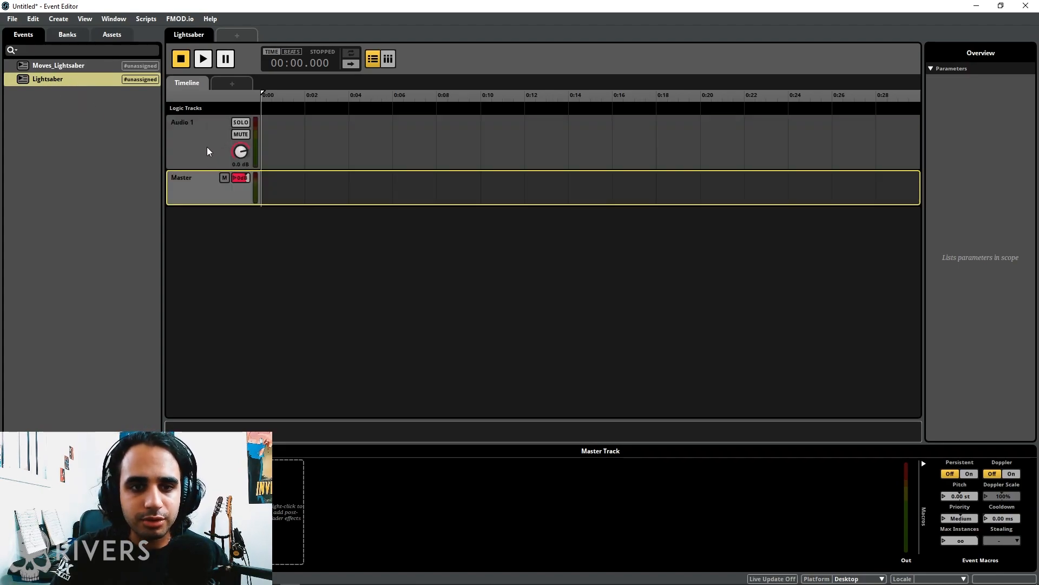
double_click(187, 123)
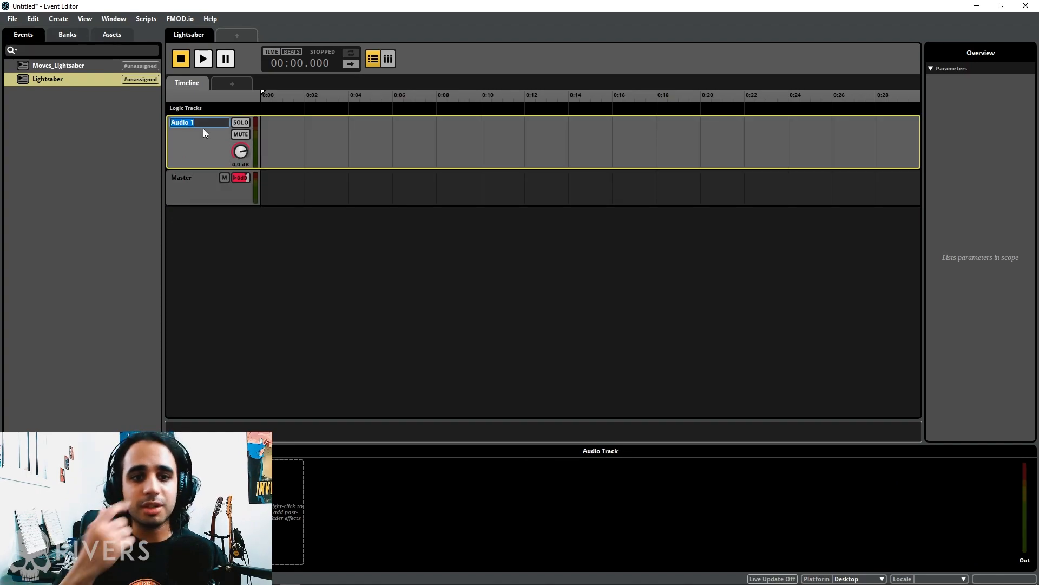
text(On)
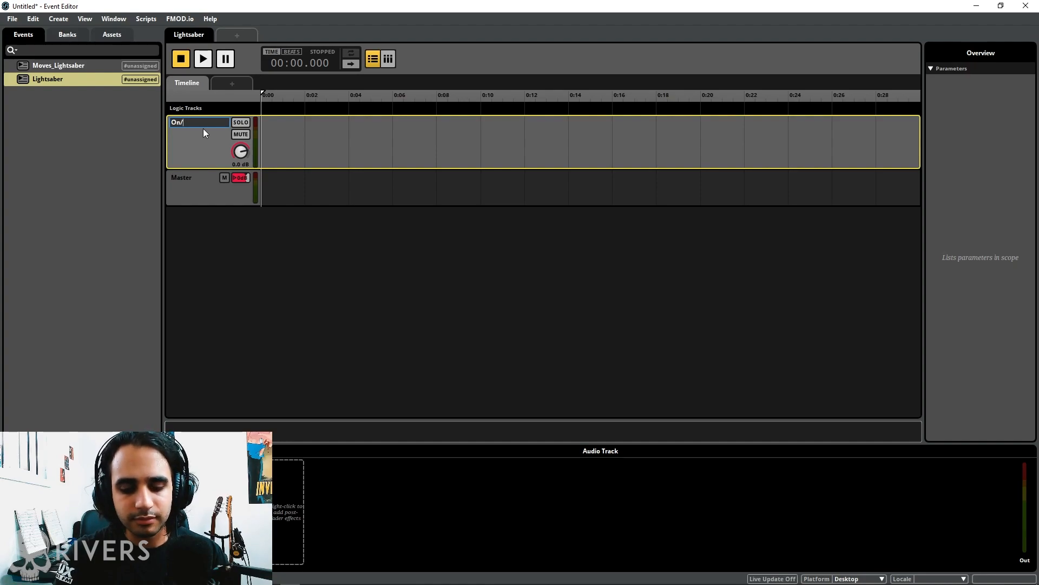
text(/Off)
click(202, 212)
click(209, 151)
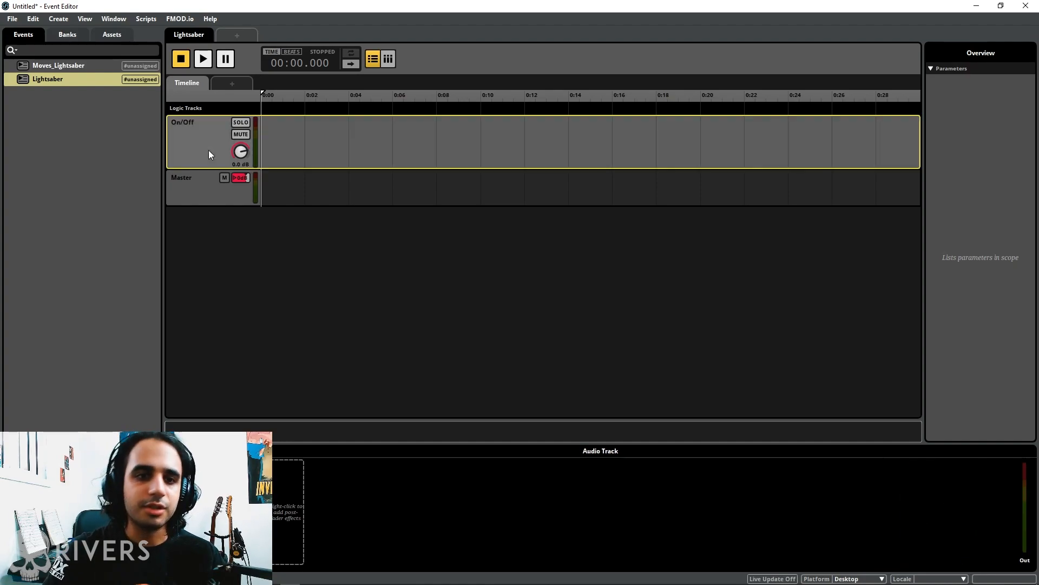
- Place Assets__Lights_On.wav at the very start of the On/Off track and play it back
click(107, 40)
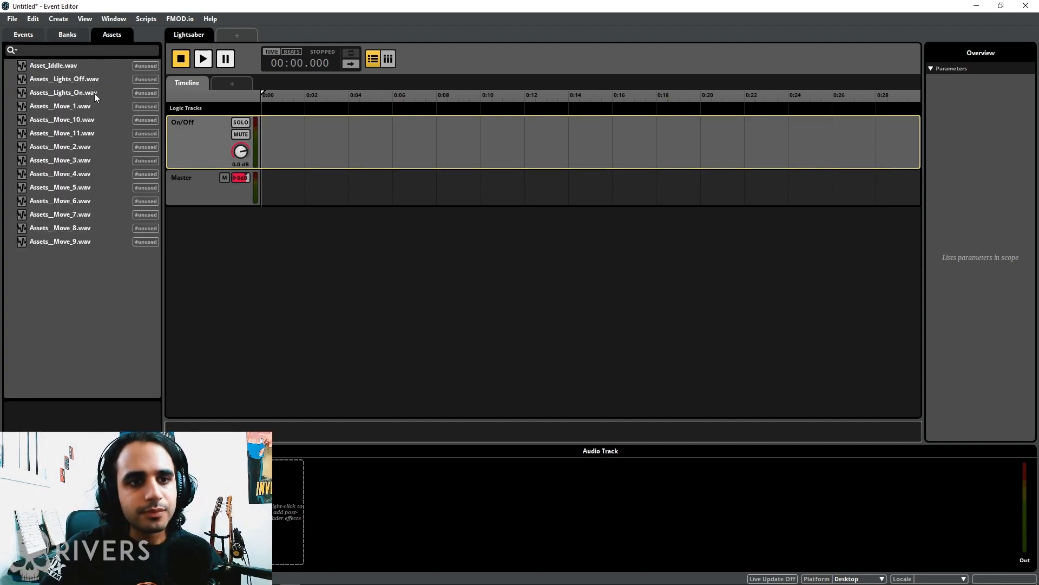
drag(82, 92, 275, 154)
key(space)
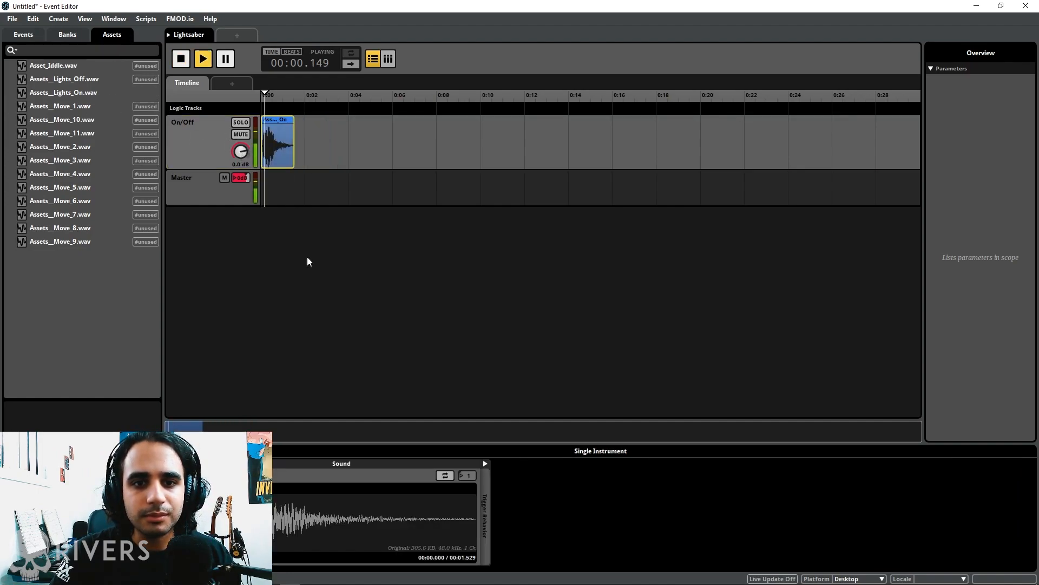
key(space)
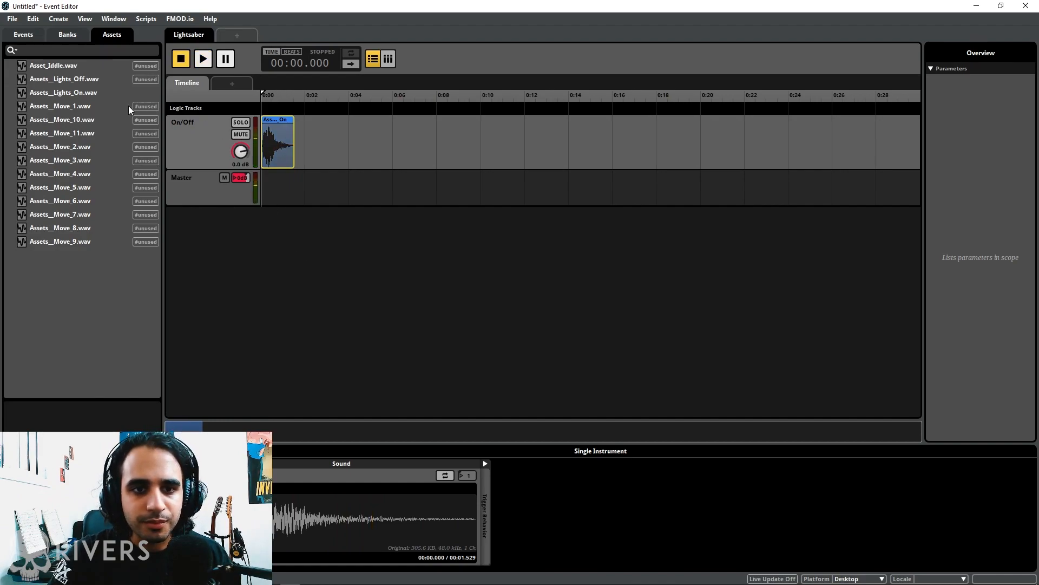
- Place Asset_Iddle.wav on the On/Off track so it crossfades with the Lights_On clip, and play the blend
click(69, 81)
drag(62, 67, 317, 122)
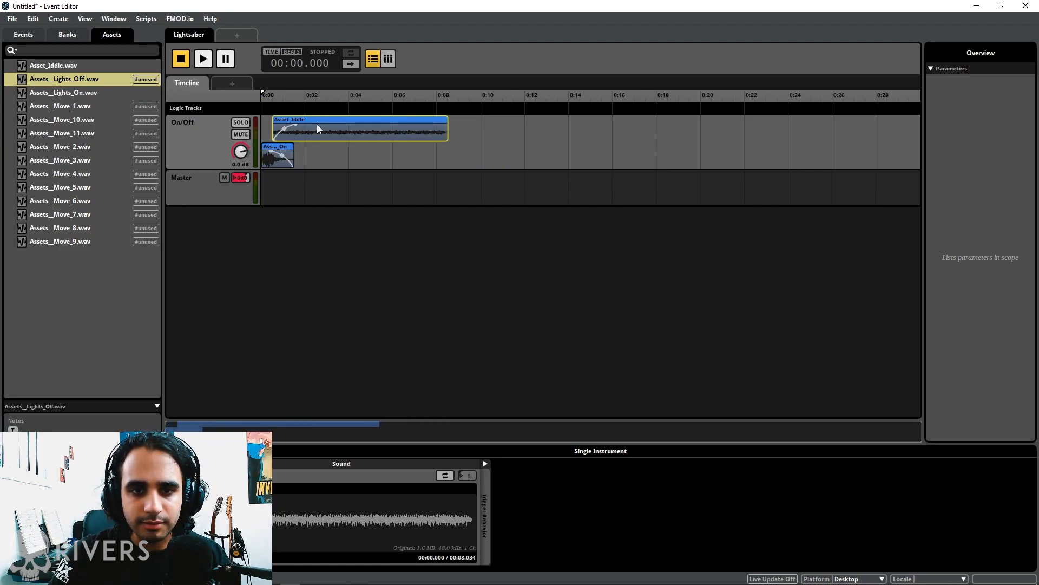
click(358, 229)
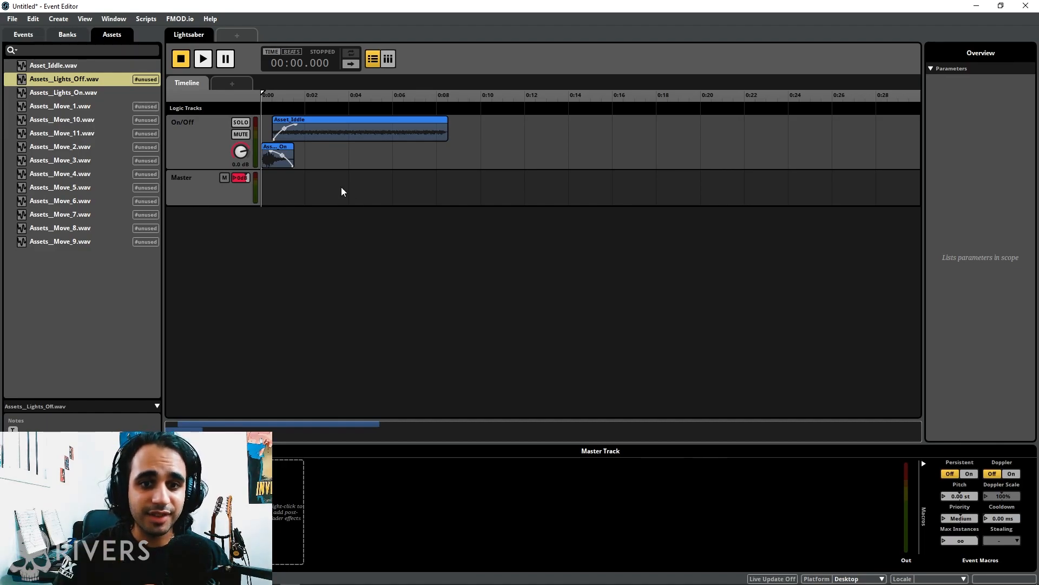
click(307, 136)
click(318, 253)
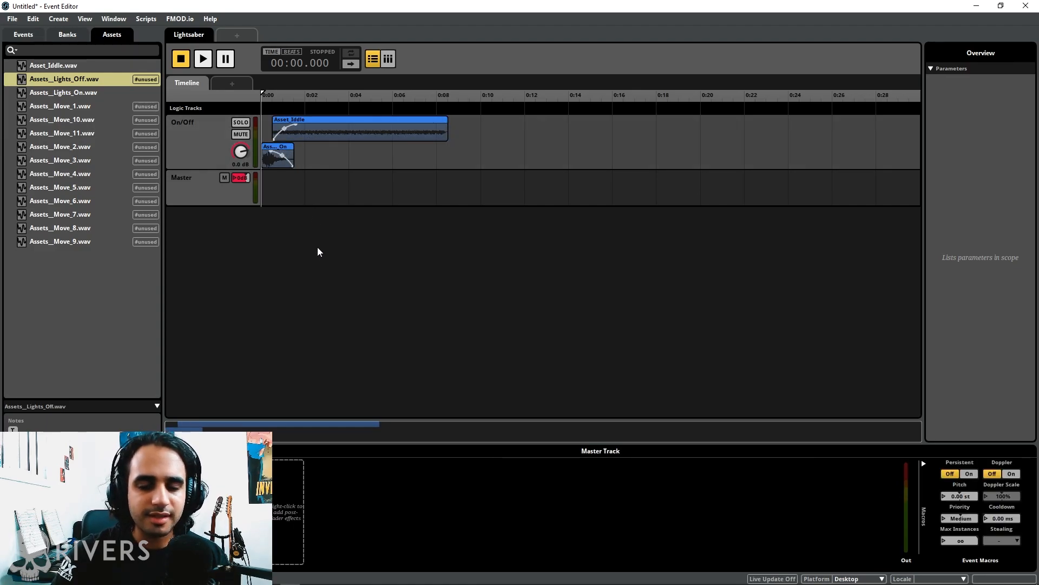
key(space)
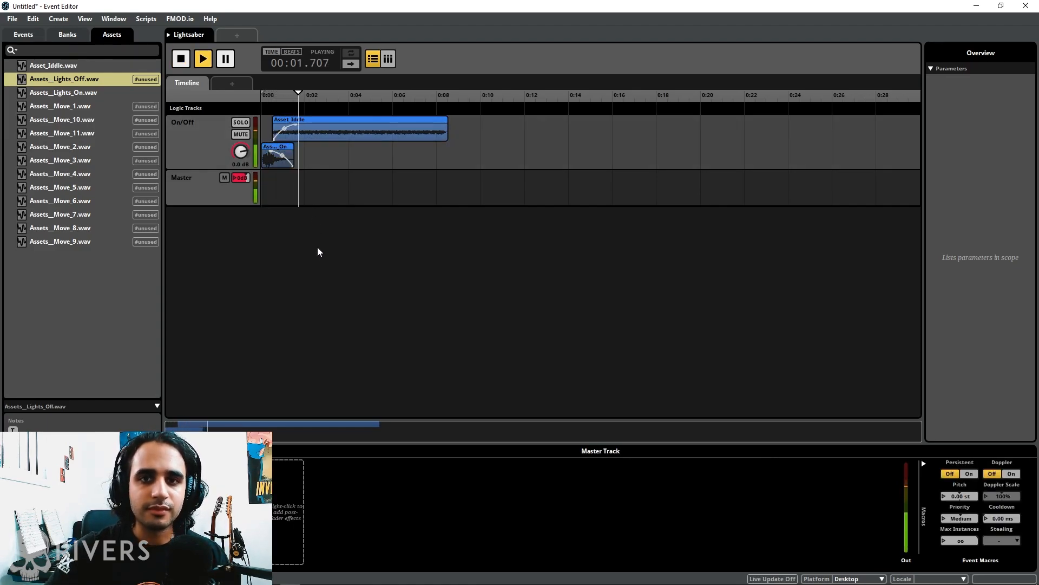
key(space)
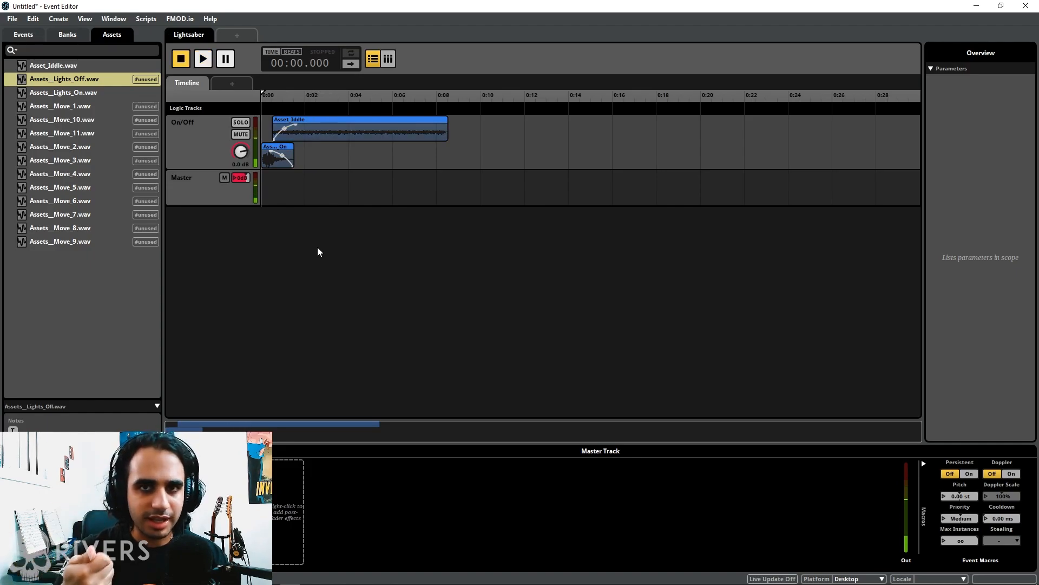
- Place Assets__Lights_Off.wav overlapping the end of the idle clip at about 8 seconds and play the crossfade
drag(67, 83, 450, 159)
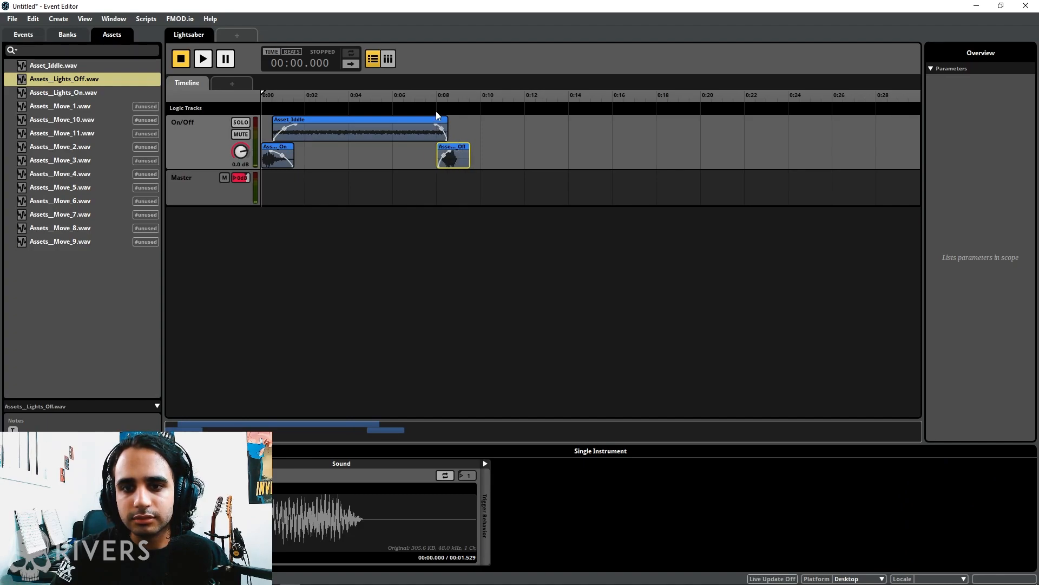
click(434, 107)
key(space)
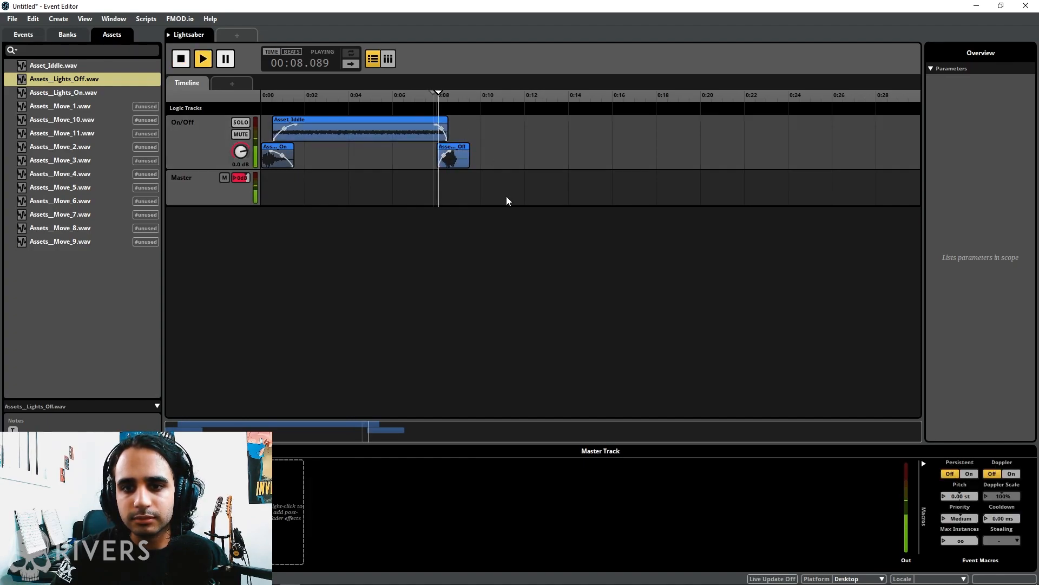
key(space)
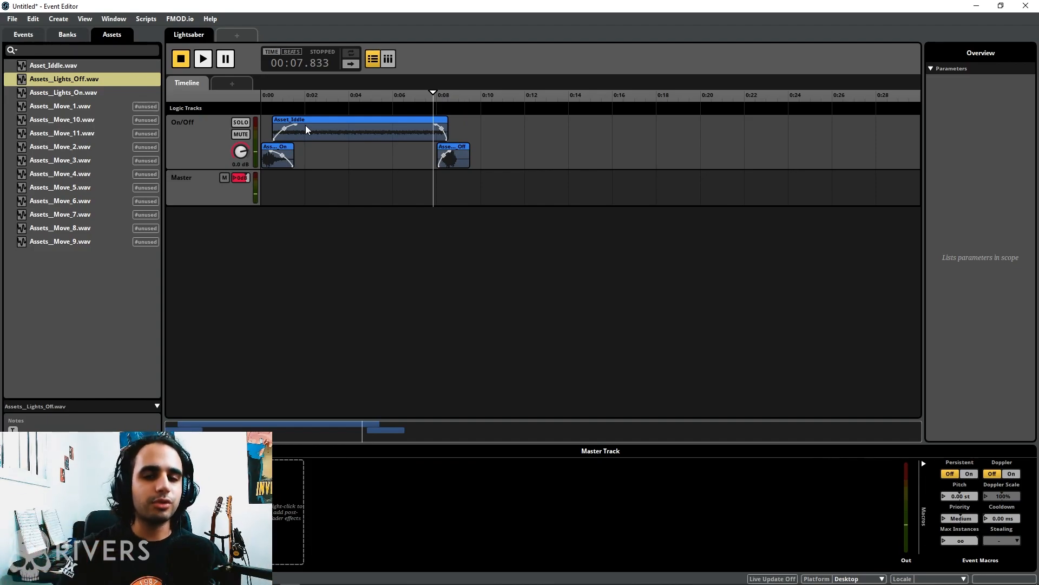
- Add a loop region over the idle clip, spanning from the Lights_On clip's end to the Lights_Off clip's start, and play it
drag(268, 95, 262, 96)
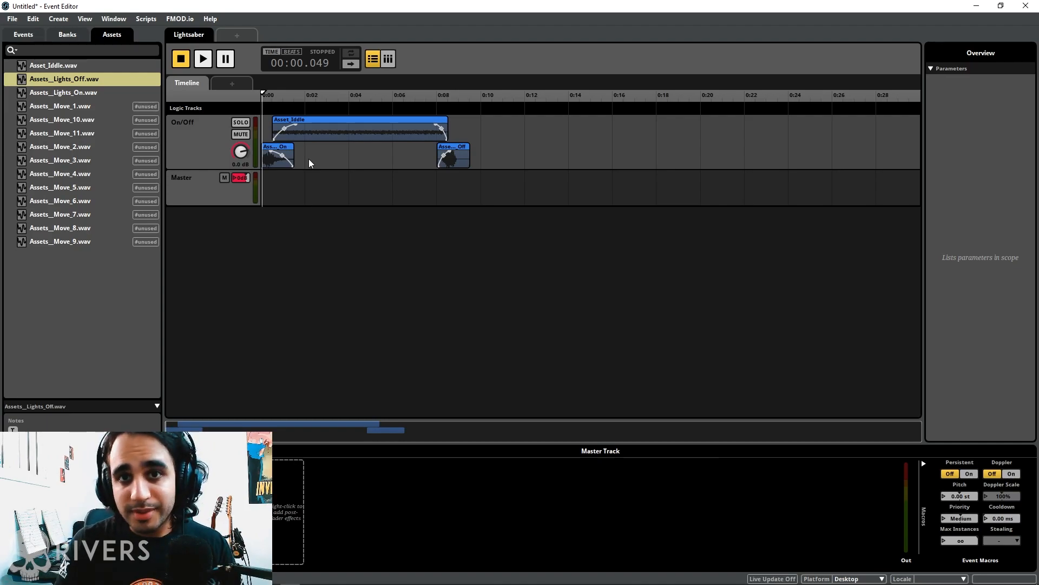
right_click(321, 109)
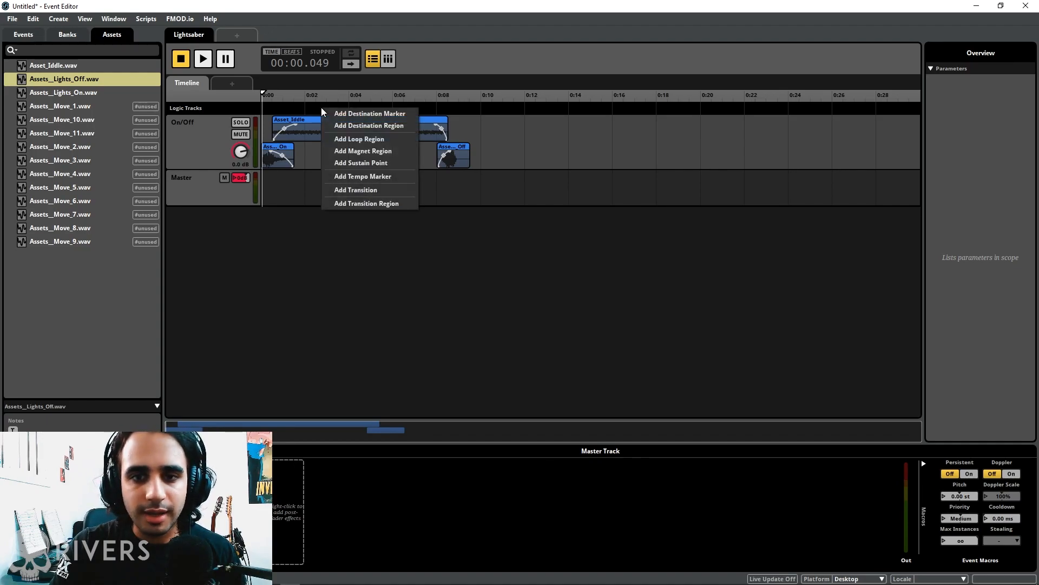
click(336, 137)
drag(338, 108, 437, 111)
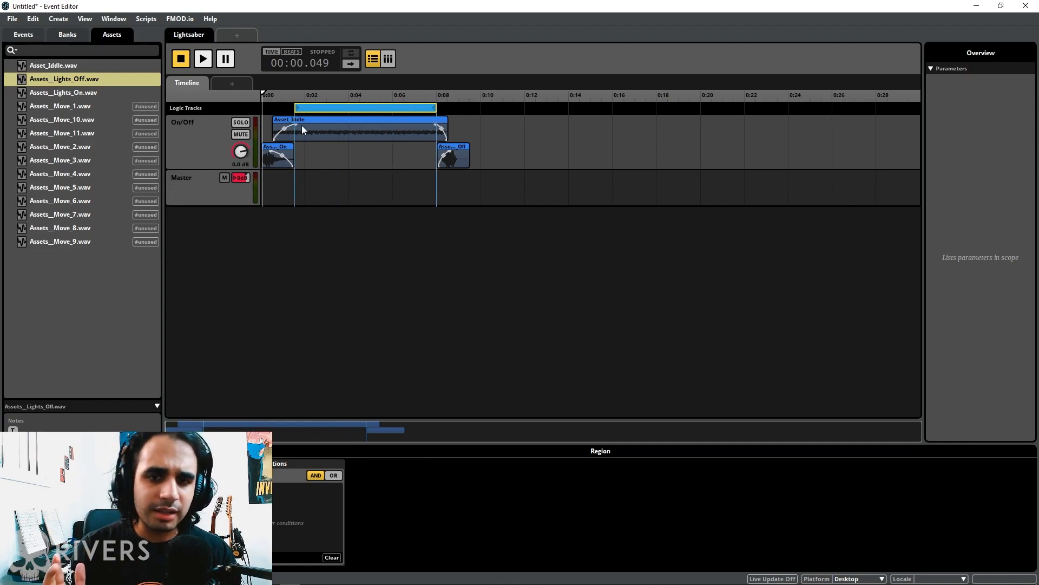
key(space)
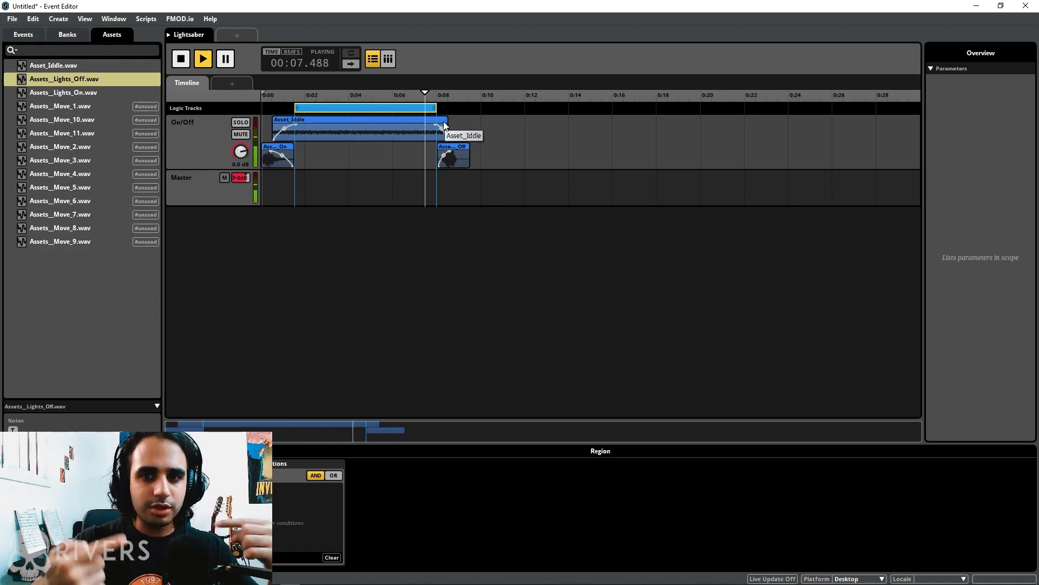
key(space)
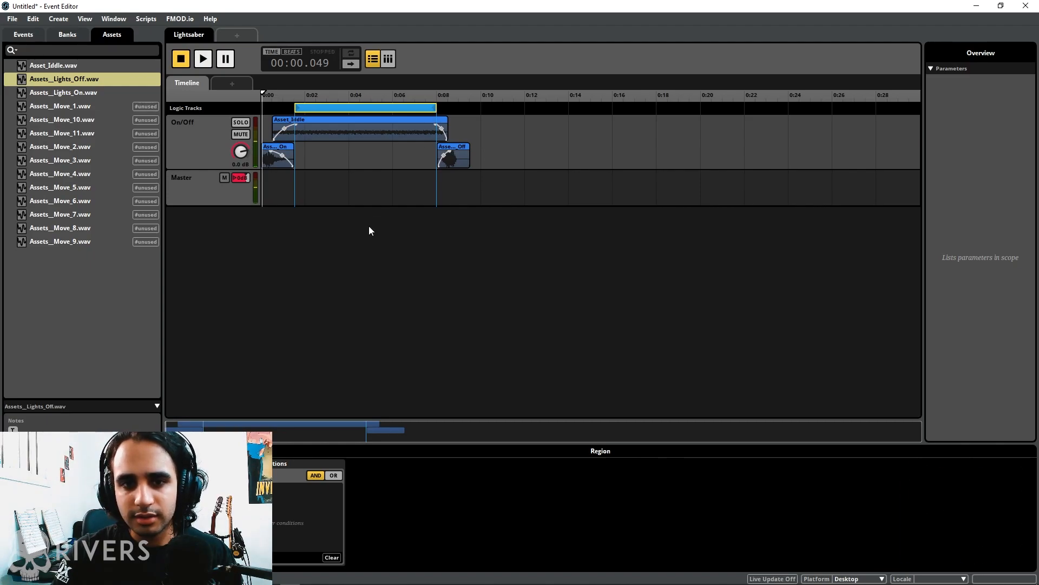
click(431, 209)
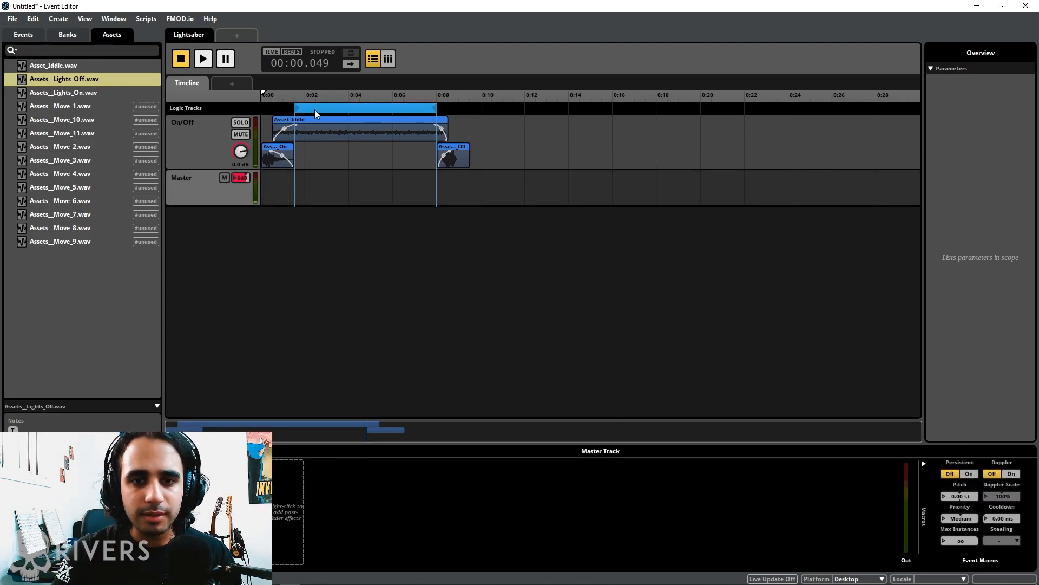
click(288, 108)
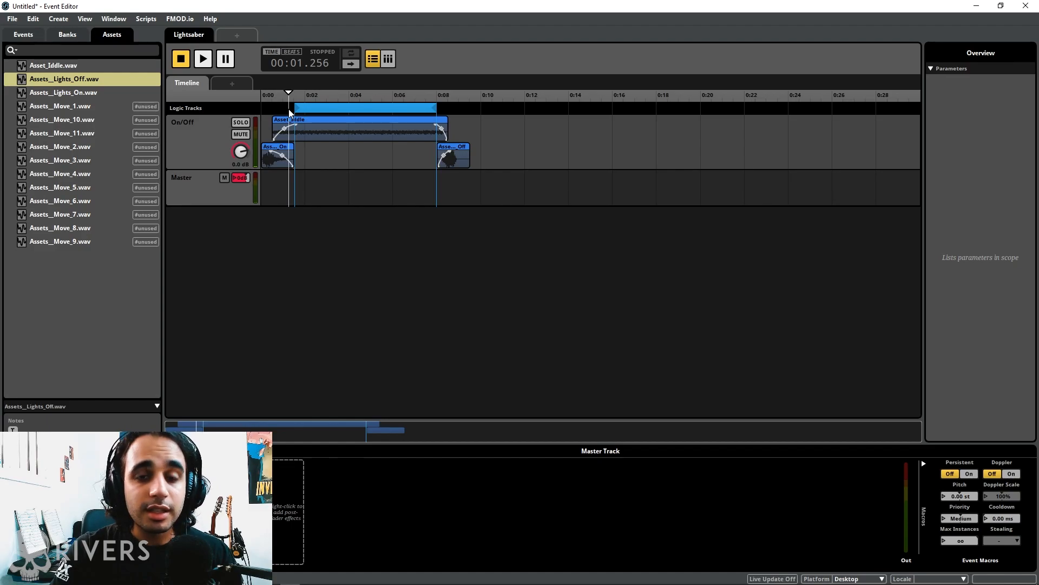
- Add a destination marker at the start of the Lights_Off clip and name it Off
right_click(453, 113)
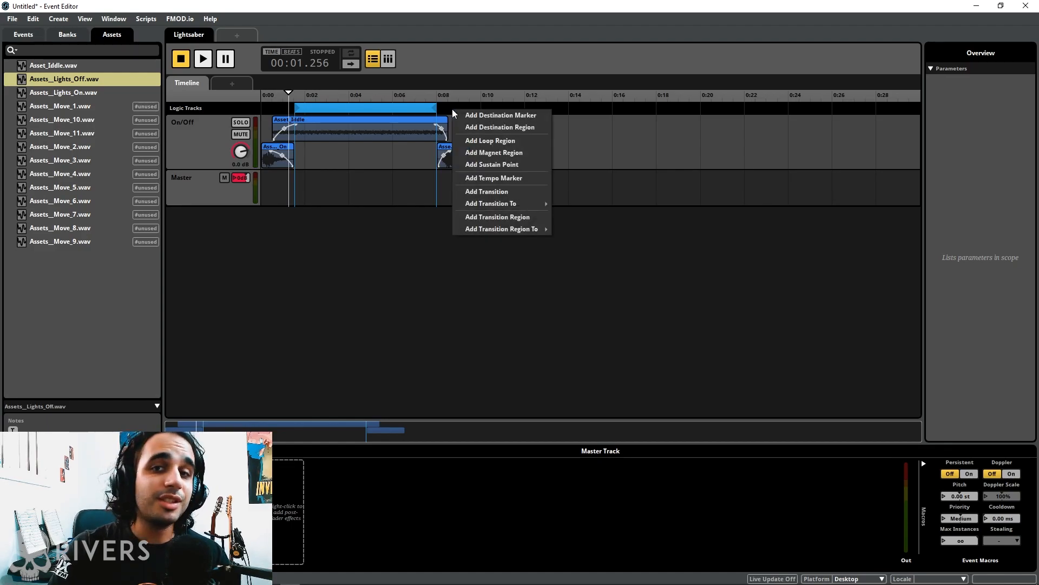
click(482, 116)
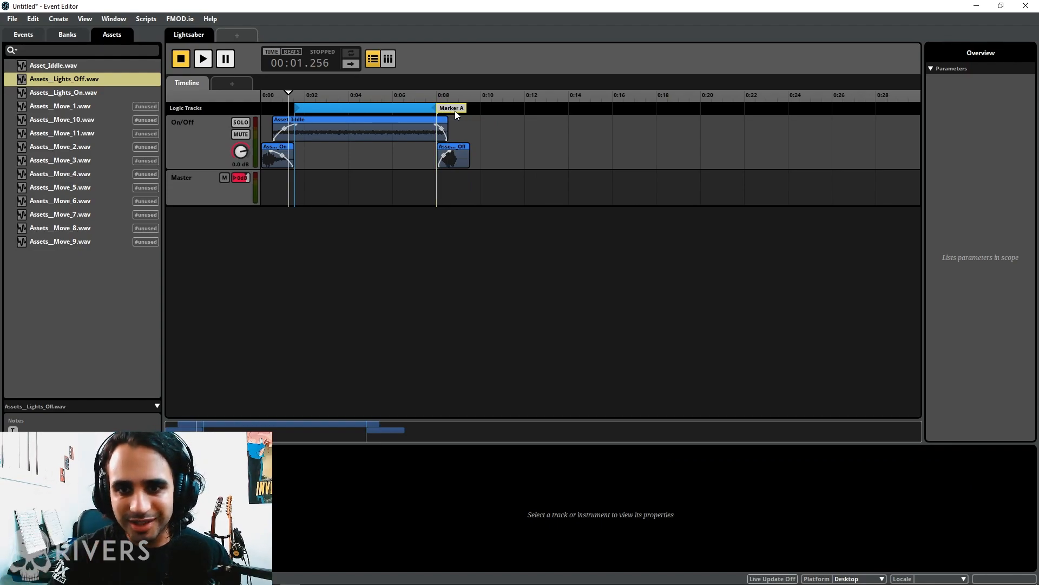
text(Off)
click(516, 184)
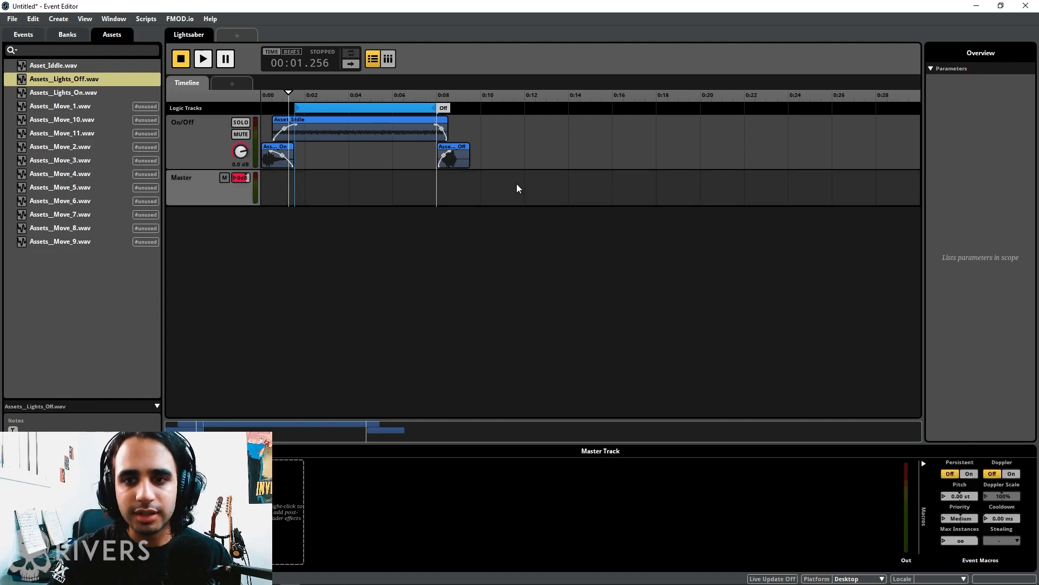
- Play the Lights_Off clip from its start and try the Off marker at the end of the idle clip
click(437, 95)
key(space)
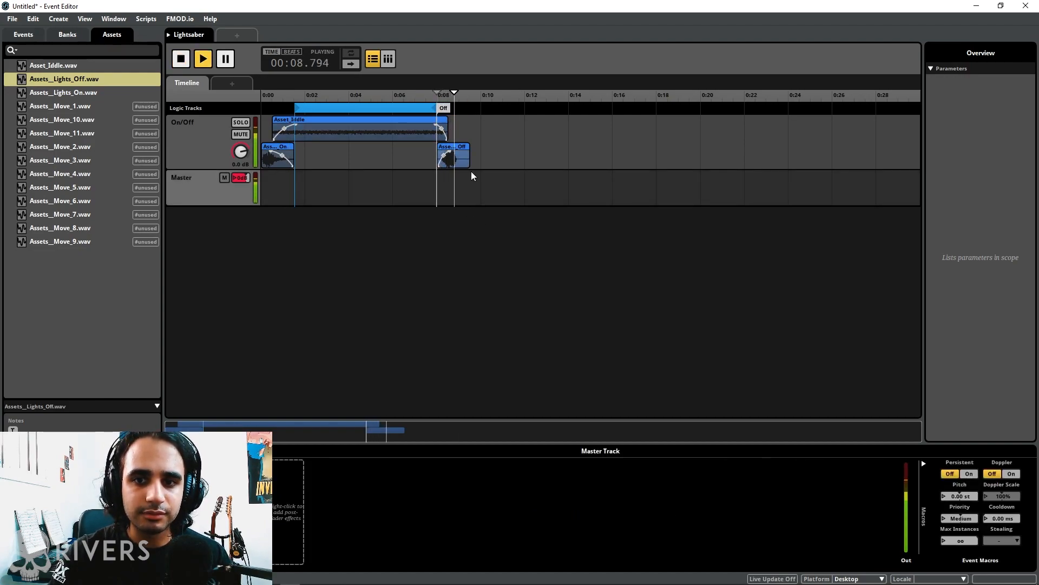
key(space)
click(445, 109)
drag(448, 111, 460, 111)
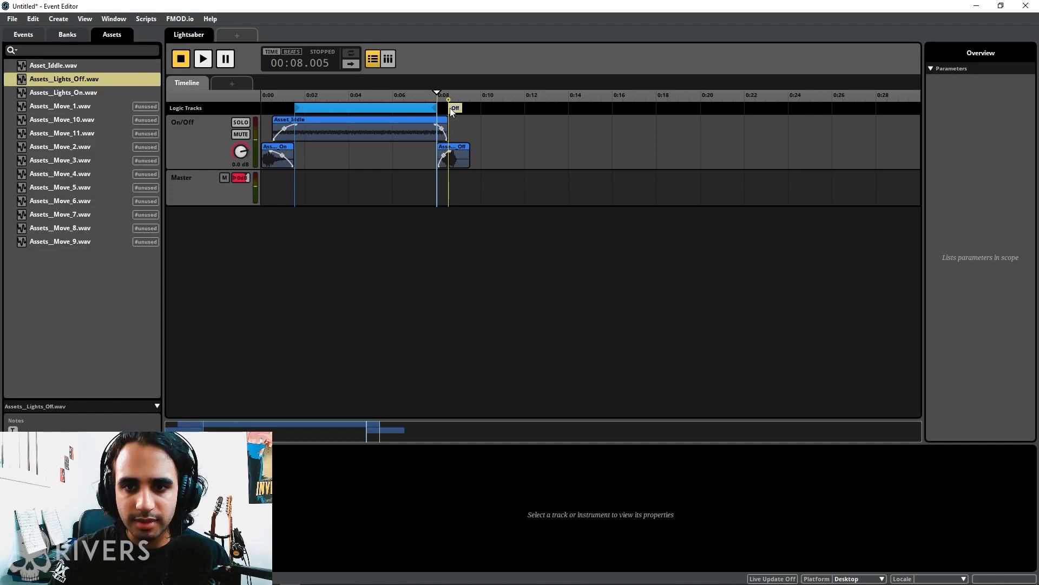
key(space)
key(space)
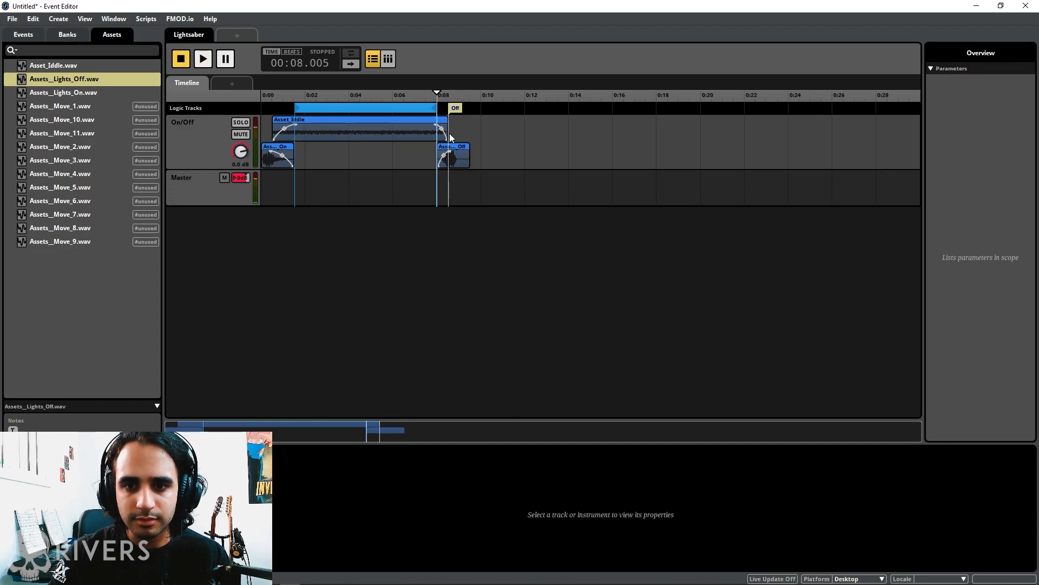
- Fine-tune the Off marker to sit just after the start of the Lights_Off clip, checking it by playback
scroll(456, 128, up, 5)
drag(406, 107, 348, 108)
key(space)
scroll(421, 250, left, 3)
scroll(421, 250, right, 4)
key(space)
scroll(424, 239, down, 5)
scroll(381, 189, down, 3)
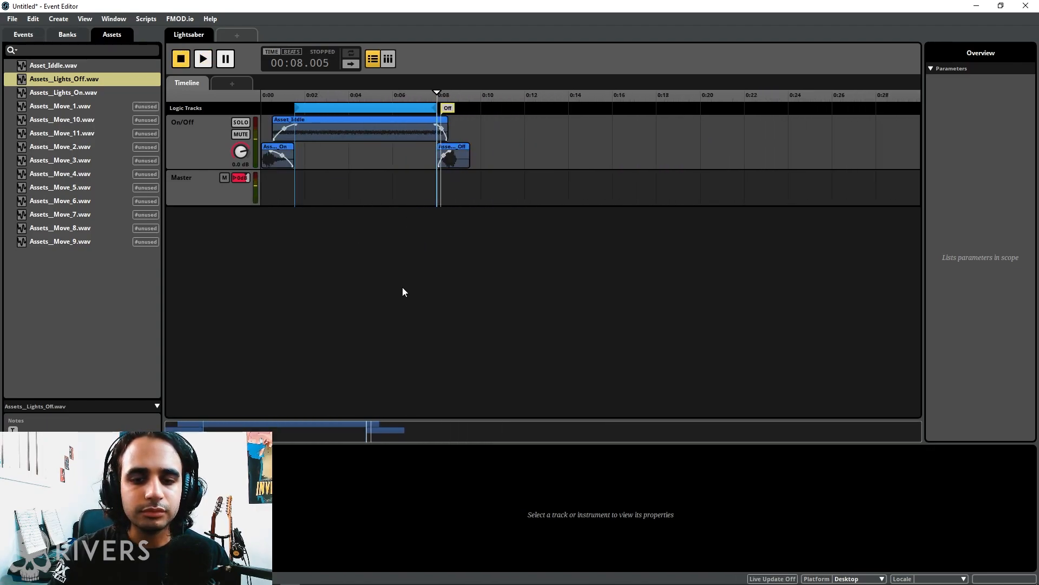
- Add a transition region and fit it beneath the loop region so both span the same stretch of the idle clip
click(300, 93)
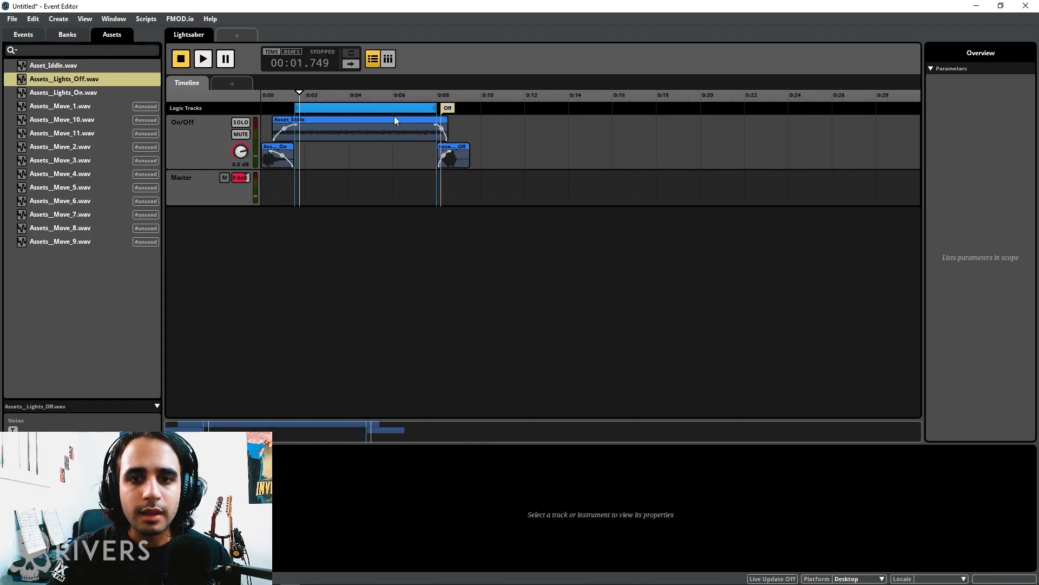
right_click(484, 114)
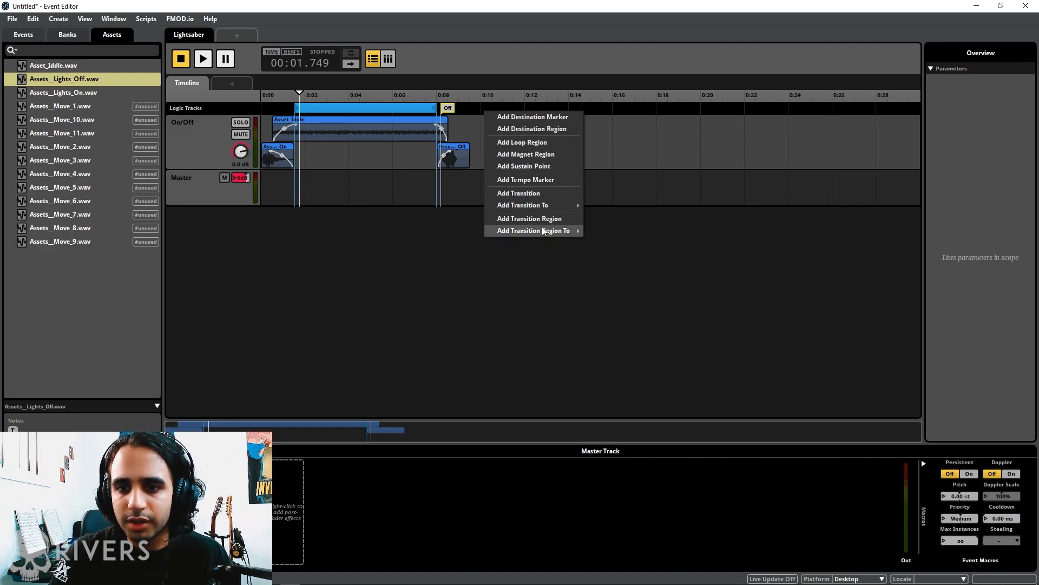
click(523, 220)
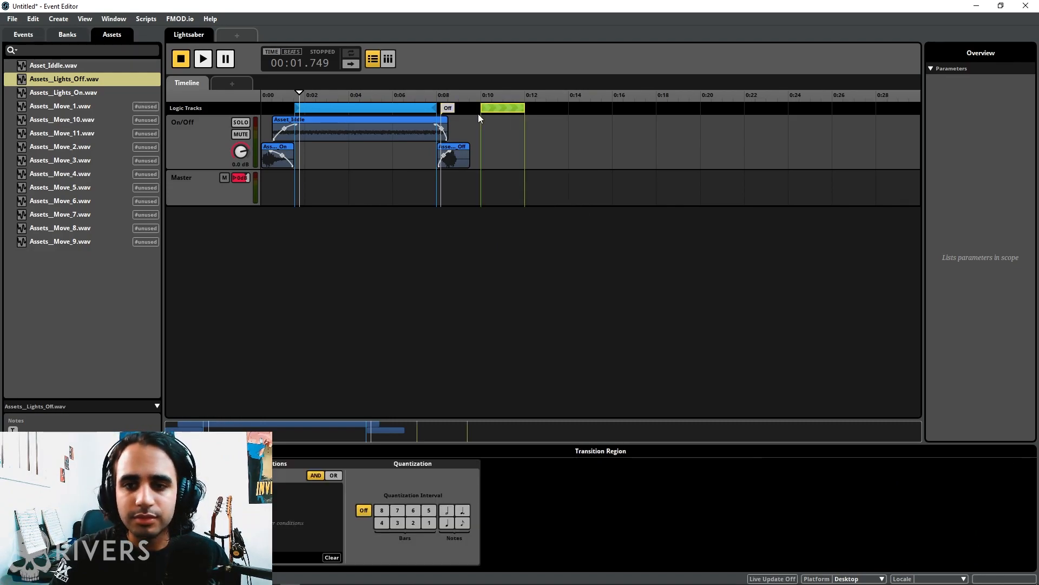
drag(506, 106, 498, 108)
click(395, 106)
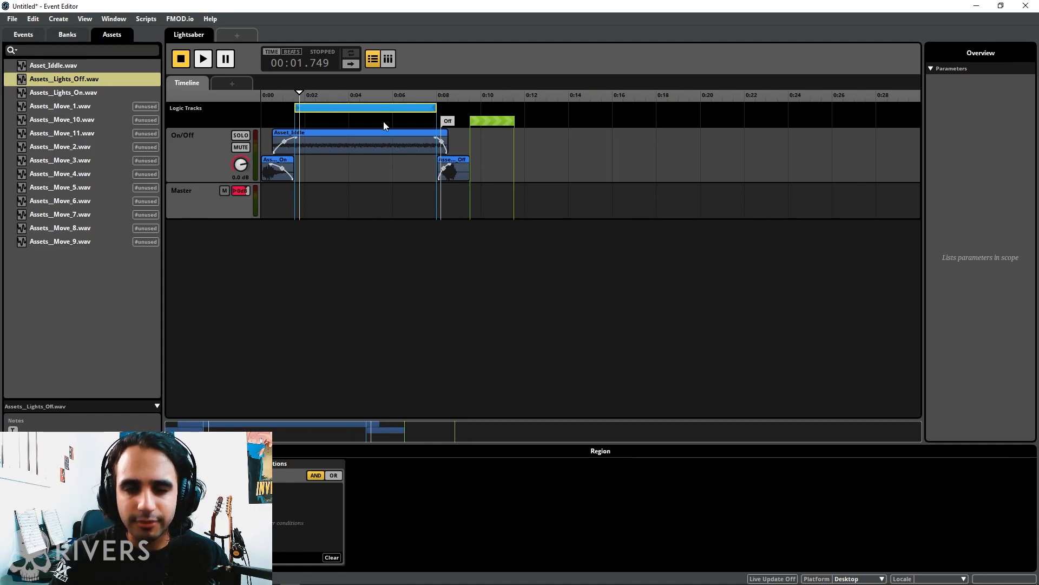
drag(505, 121, 434, 128)
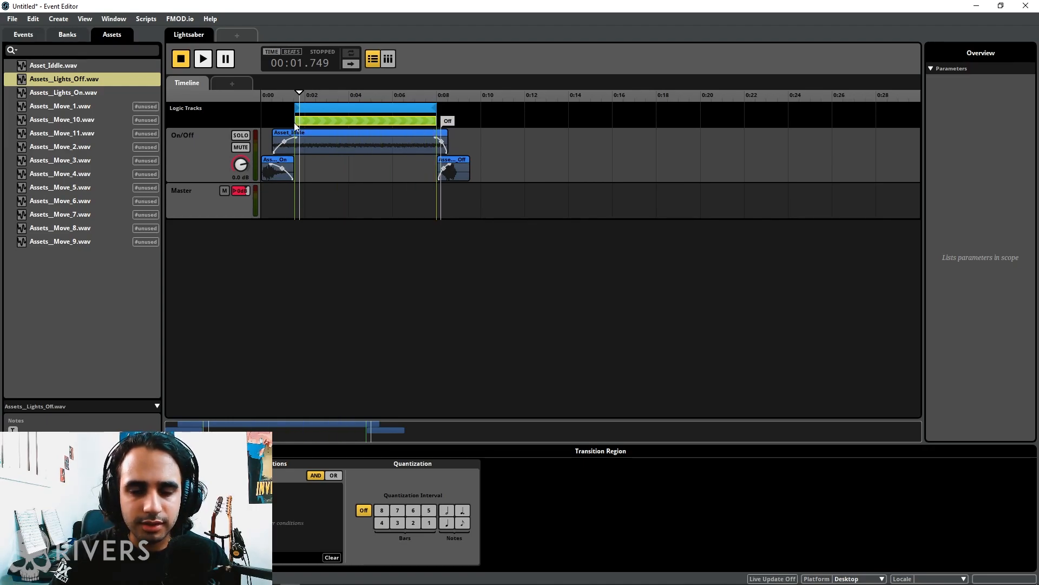
- Extend the start of the transition region to before the loop region and set its destination to the Off marker
drag(295, 126, 293, 96)
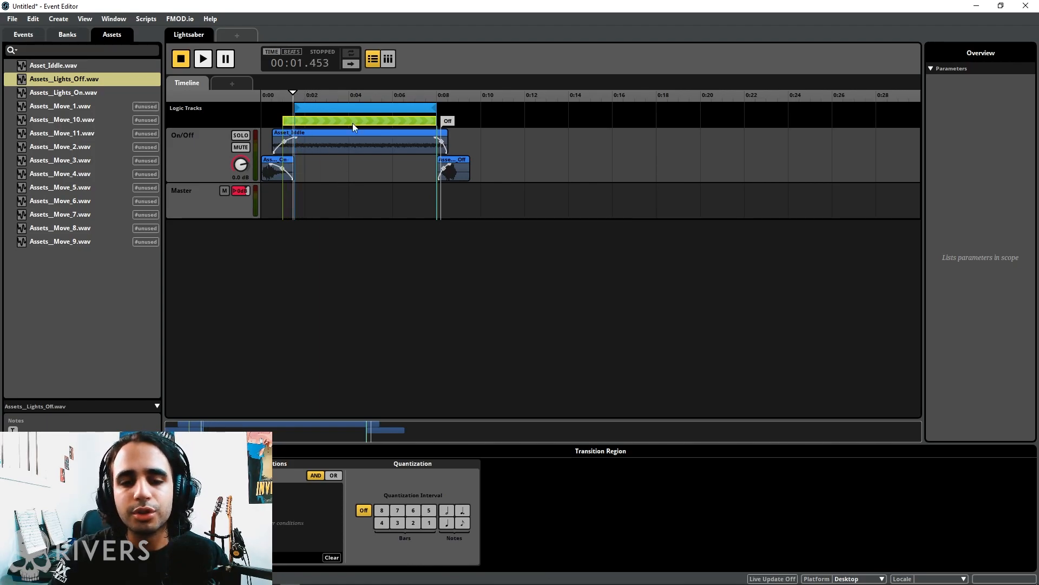
right_click(398, 122)
mouse_move(437, 164)
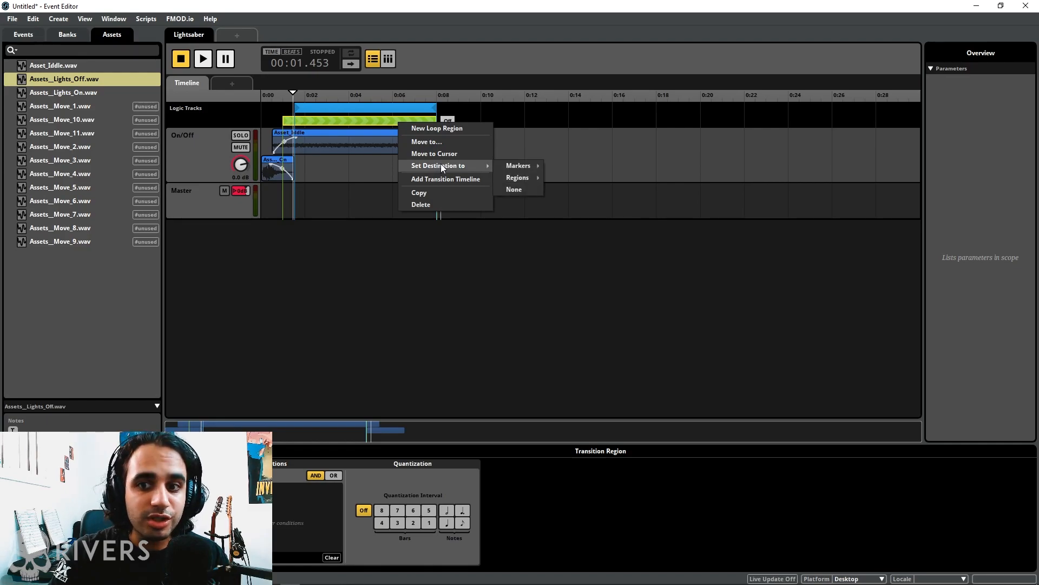
mouse_move(507, 166)
click(557, 168)
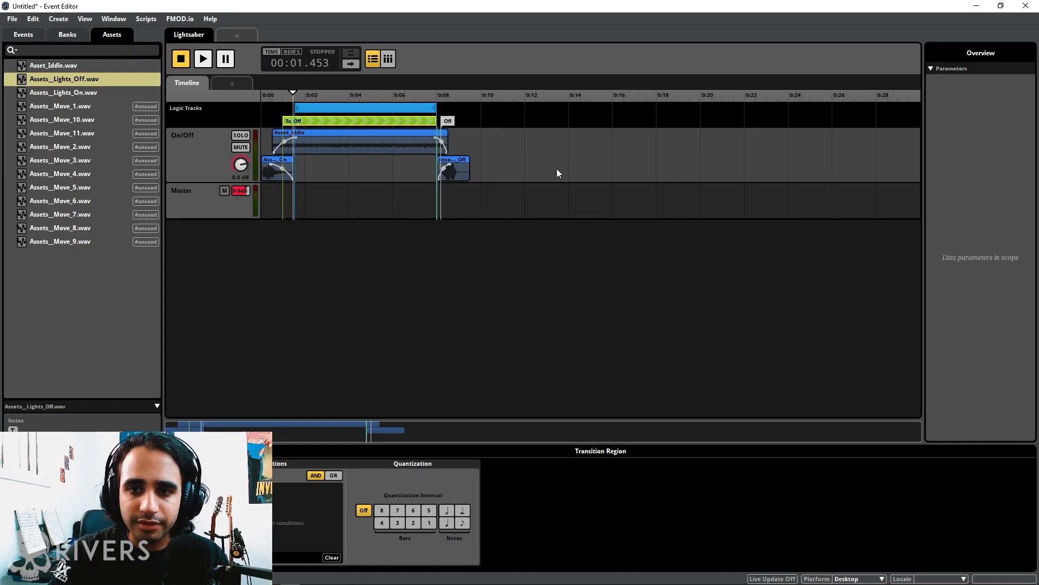
click(411, 172)
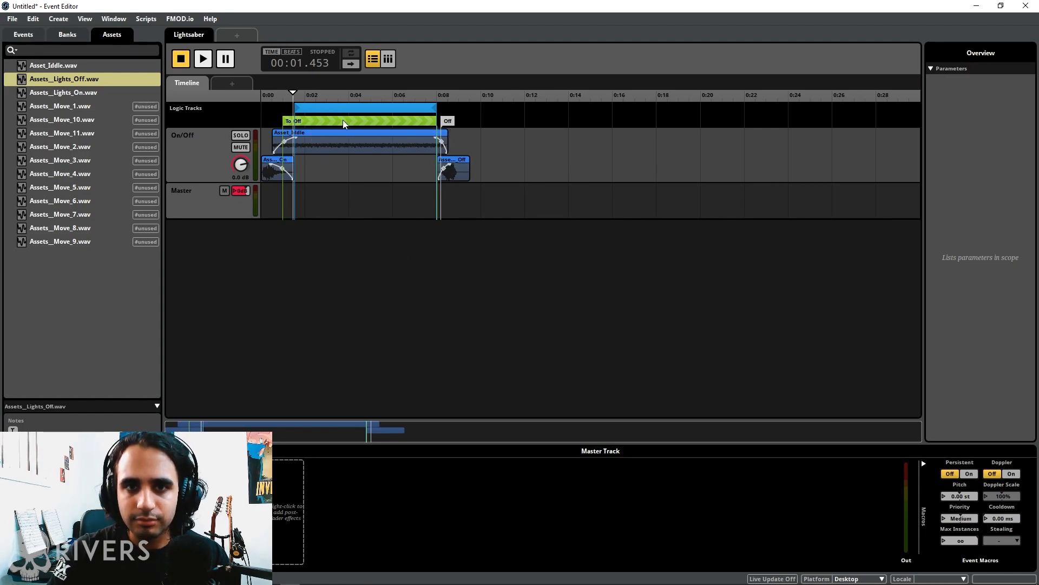
- Add a condition to the transition region using a new continuous parameter named Turn On_Off, with a trigger range from 0.49 to 1.00
click(314, 93)
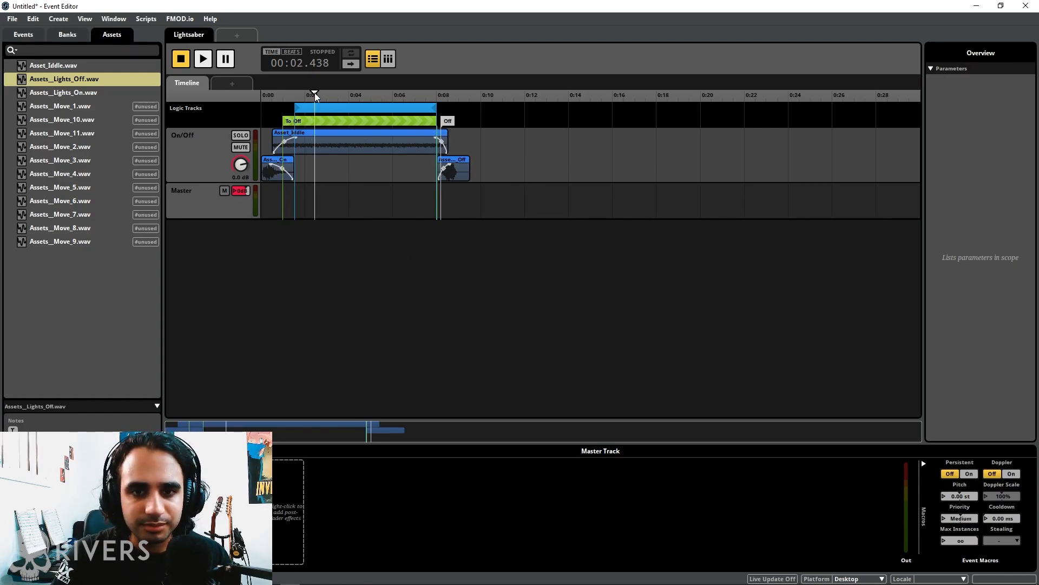
right_click(319, 122)
click(301, 159)
click(233, 557)
mouse_move(285, 536)
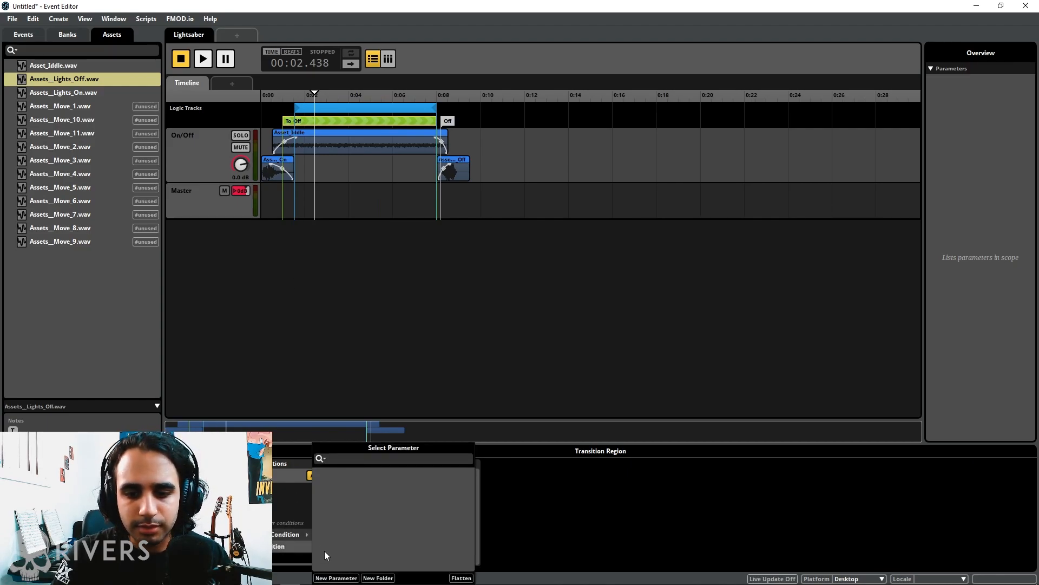
click(334, 578)
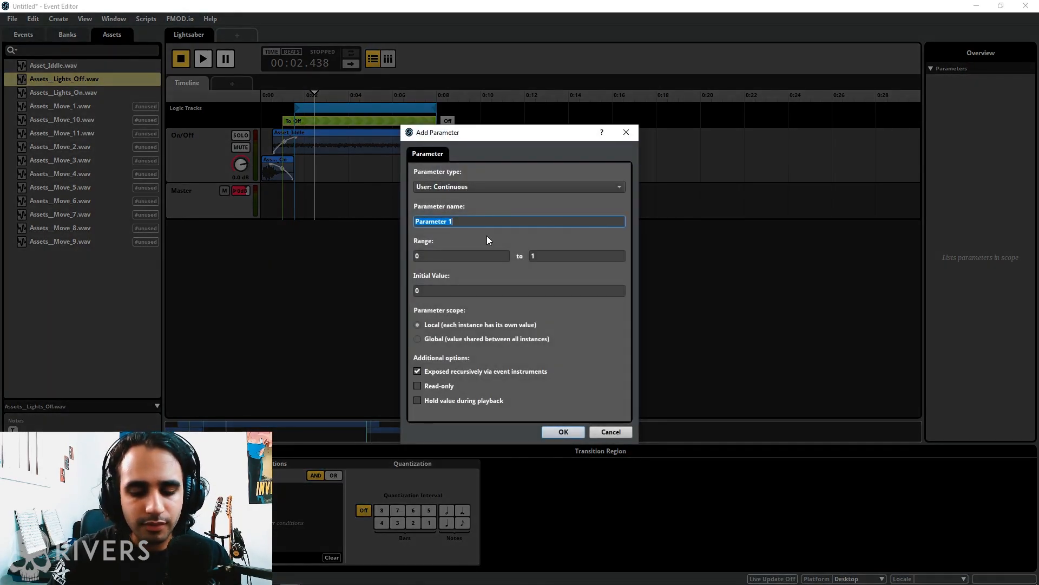
text(Turn)
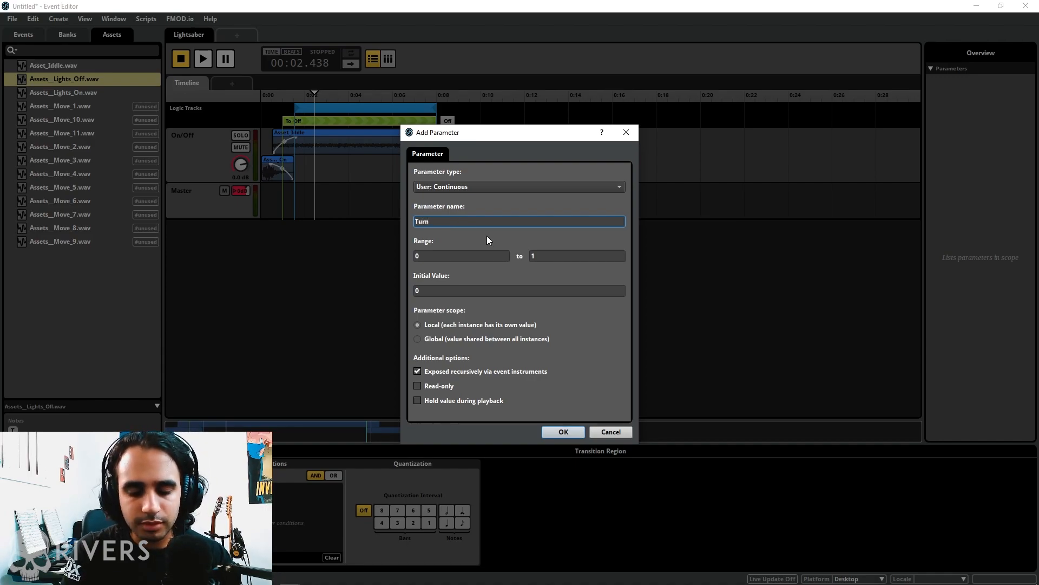
text( On)
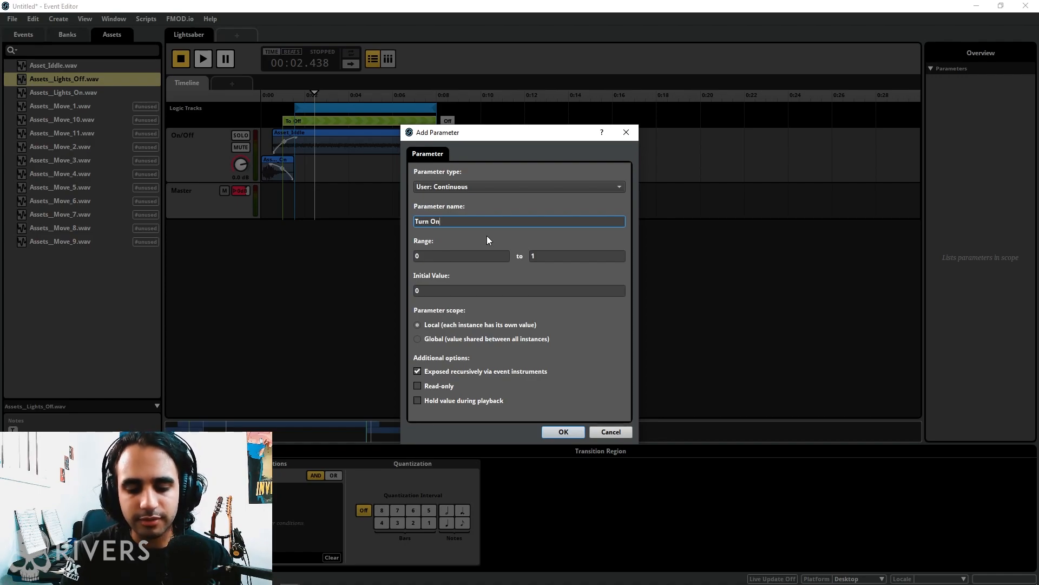
text(_Off)
key(Return)
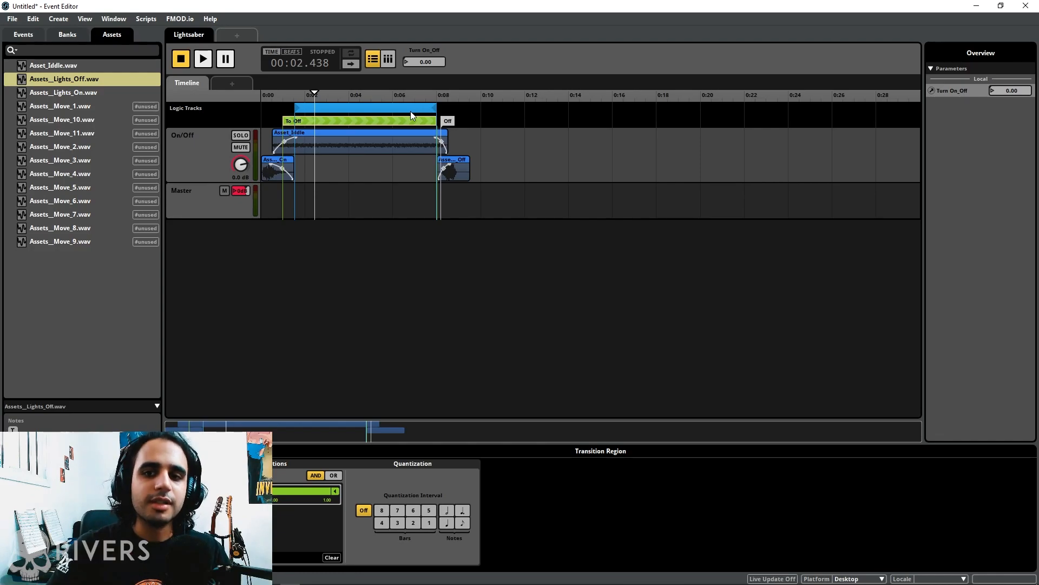
drag(262, 491, 290, 491)
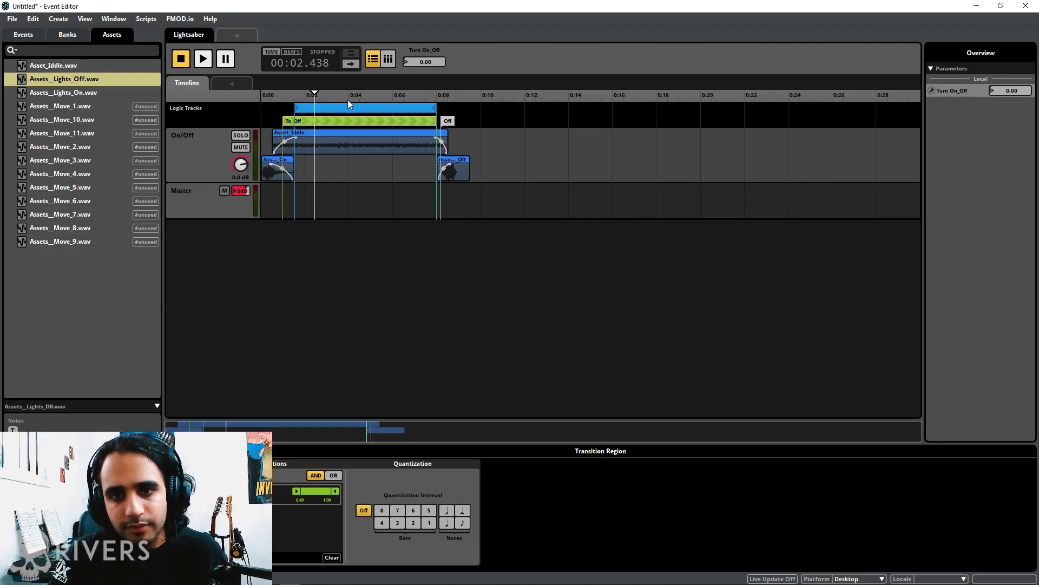
- Play the event from the start, raise Turn On_Off above 0.49 during the idle loop, and replay it with the raised value
drag(314, 95, 261, 97)
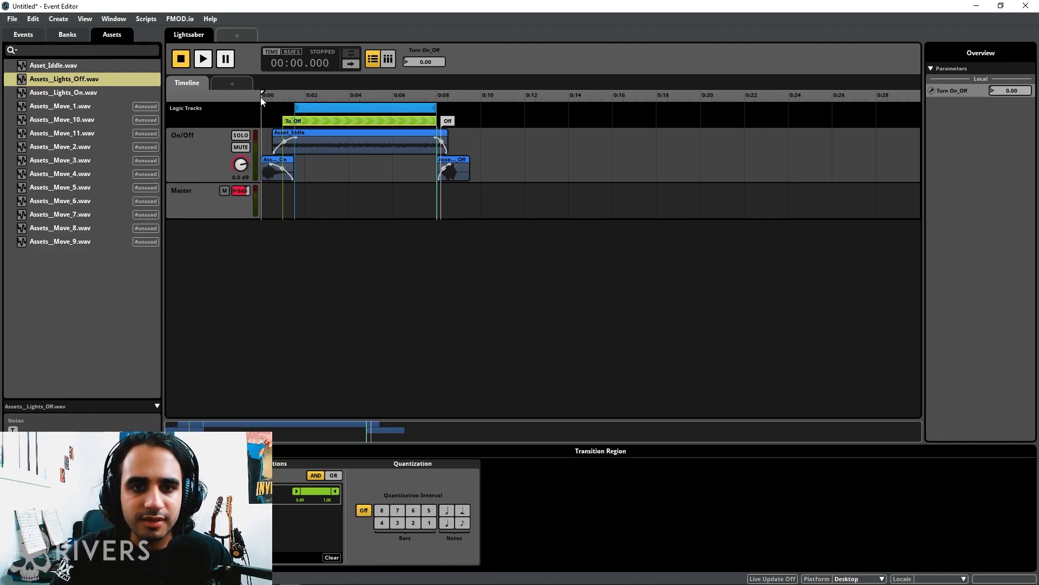
click(368, 276)
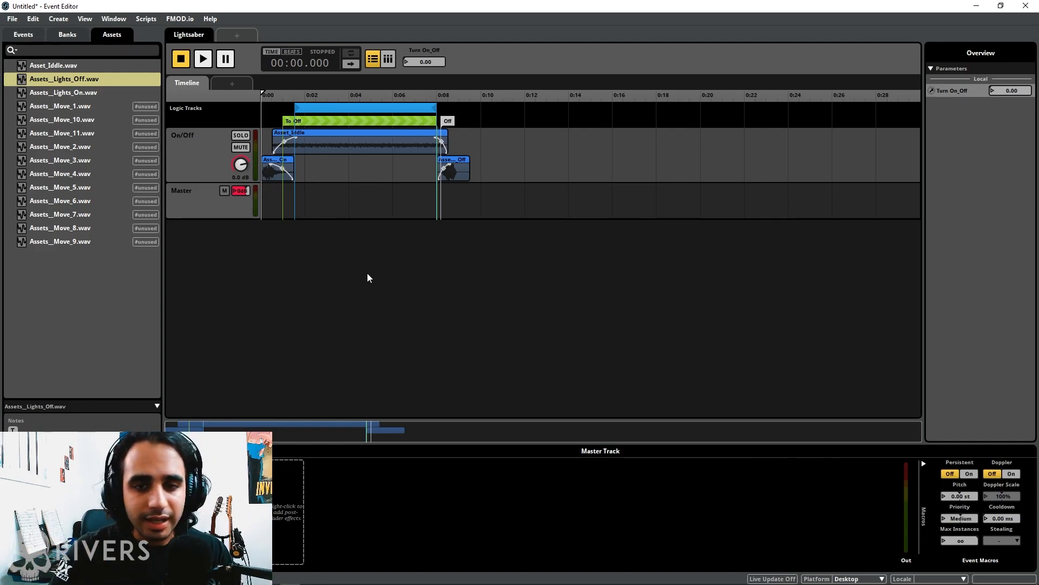
key(space)
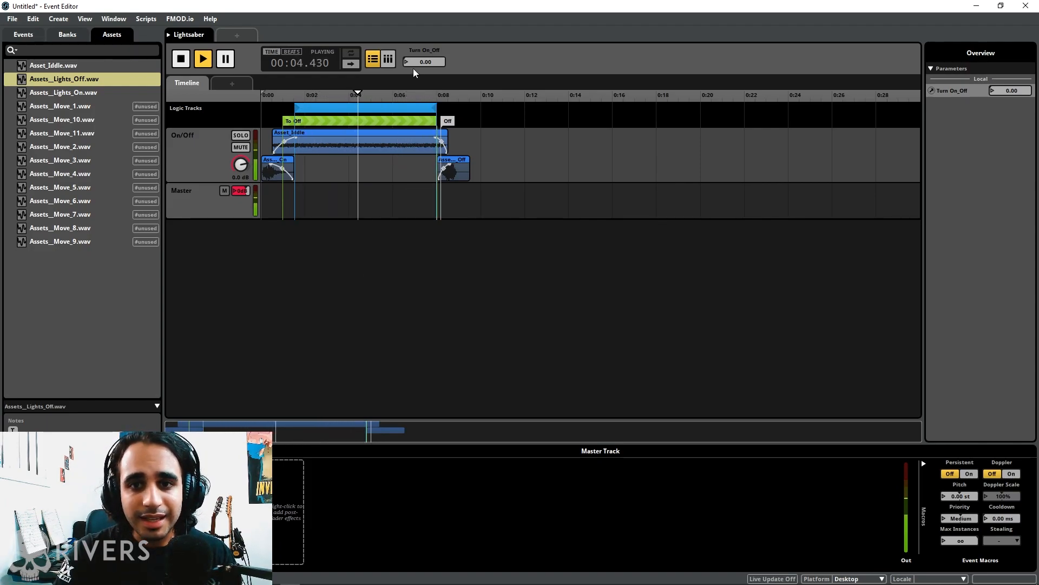
drag(413, 61, 430, 62)
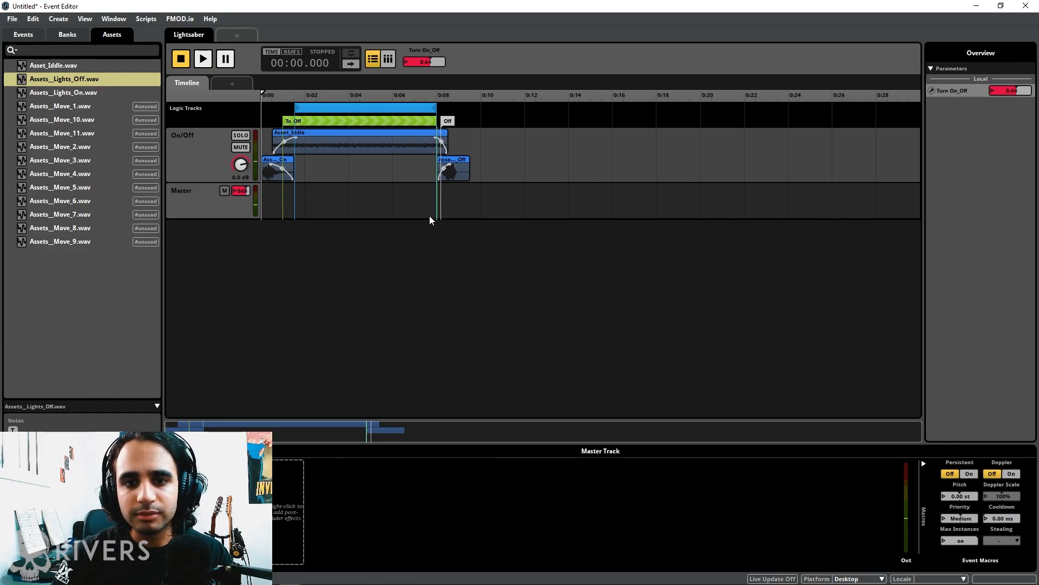
key(space)
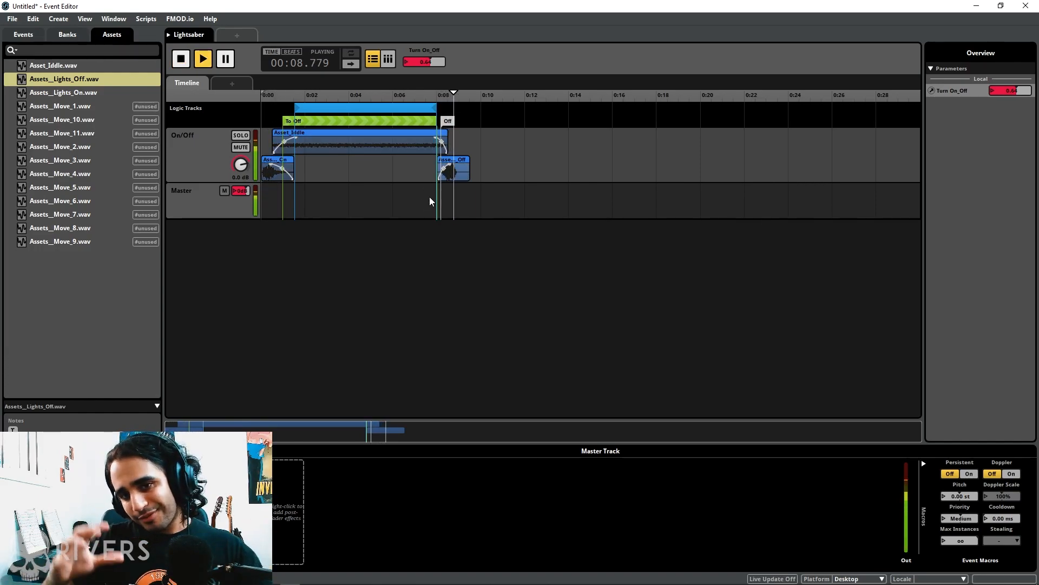
- Reset Turn On_Off to 0.00, replay the event and raise the parameter to about 0.59 to test the transition again
drag(431, 62, 406, 62)
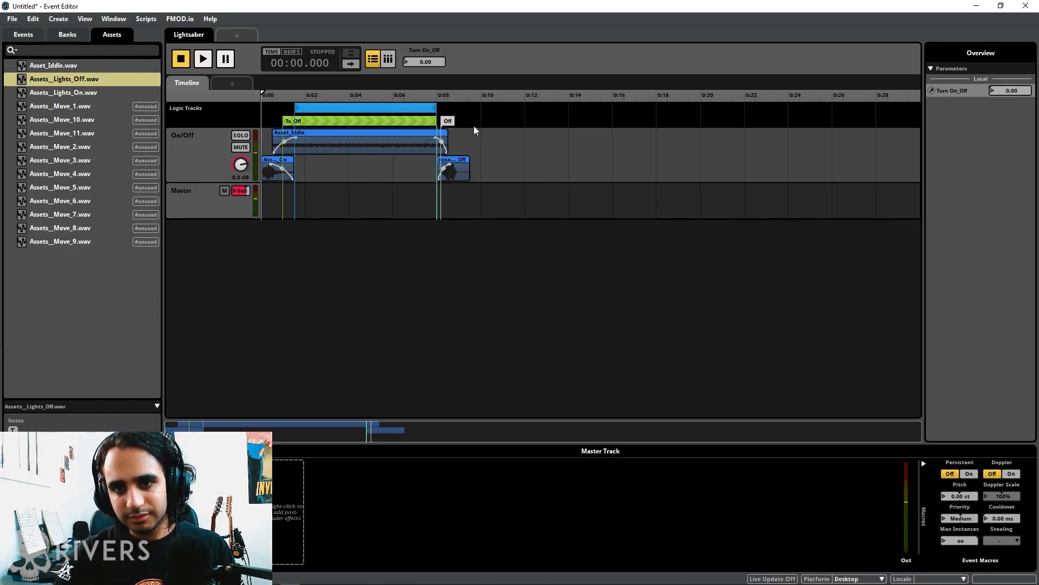
key(space)
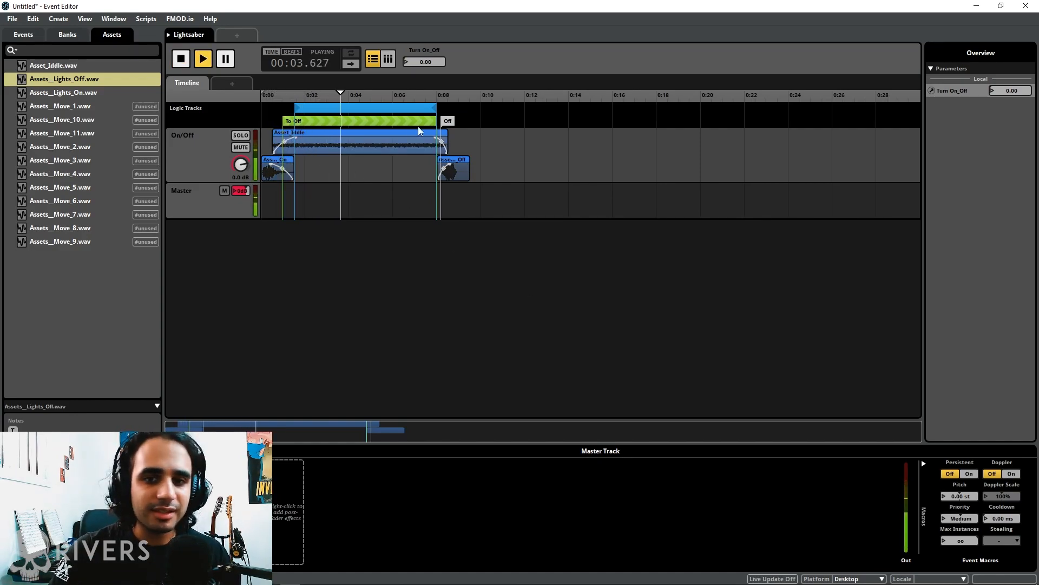
mouse_move(429, 62)
mouse_down()
mouse_move(441, 62)
mouse_move(436, 55)
mouse_move(440, 89)
mouse_up()
key(space)
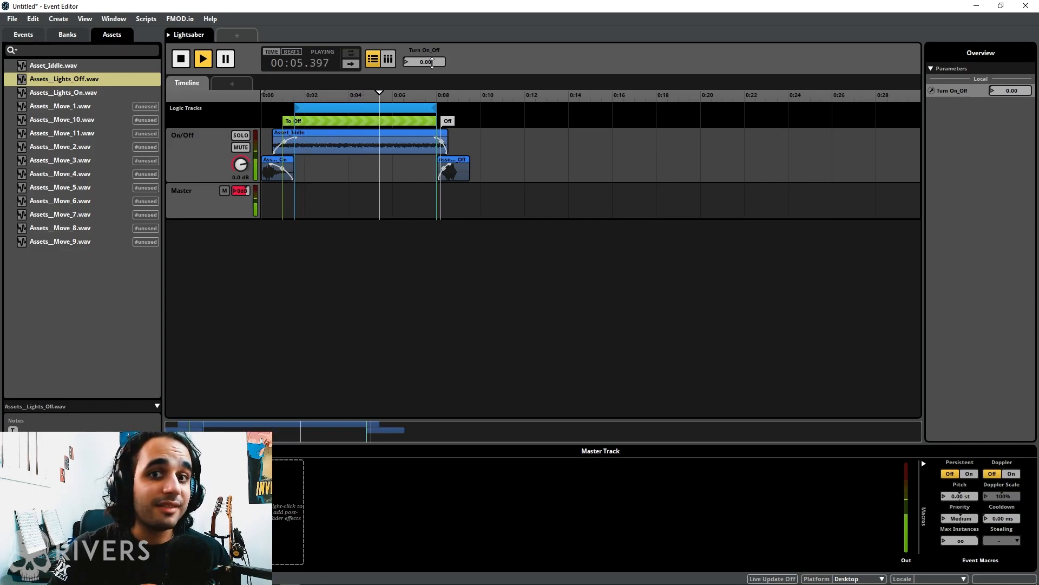
drag(432, 63, 432, 33)
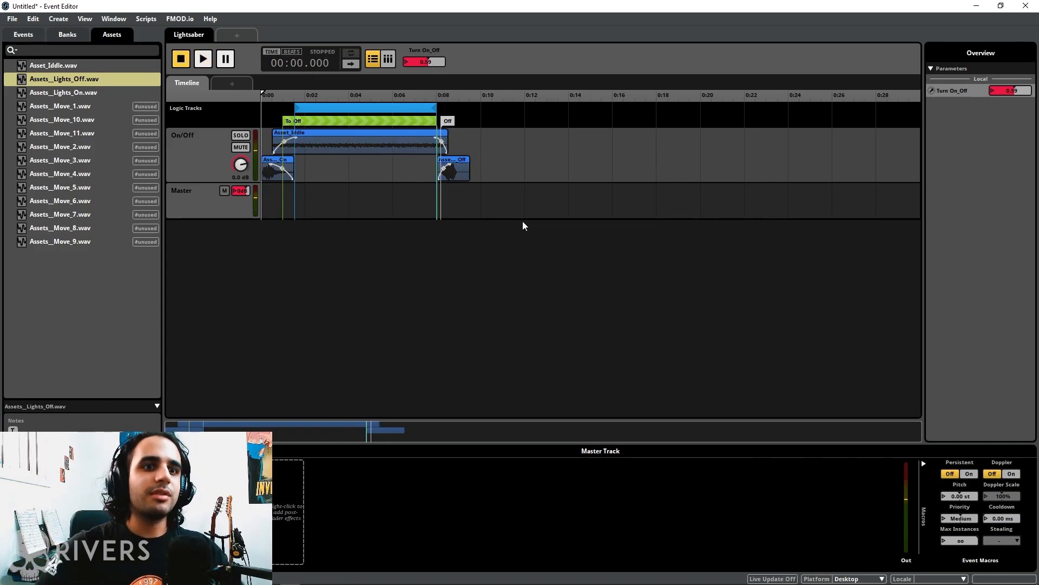
- Open the Moves_Lightsaber event and add a timeline sheet to it
click(26, 38)
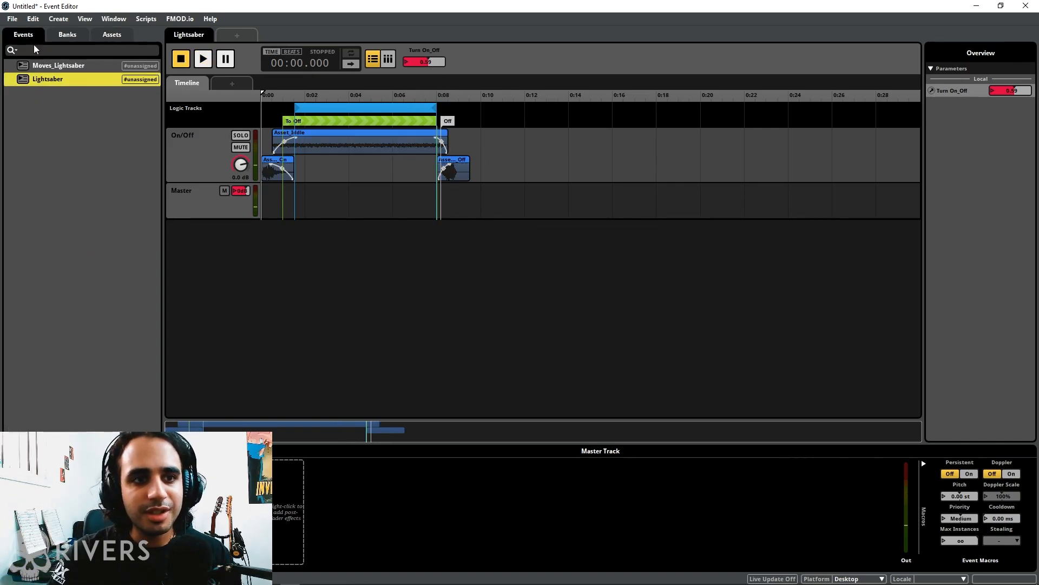
click(75, 109)
click(93, 80)
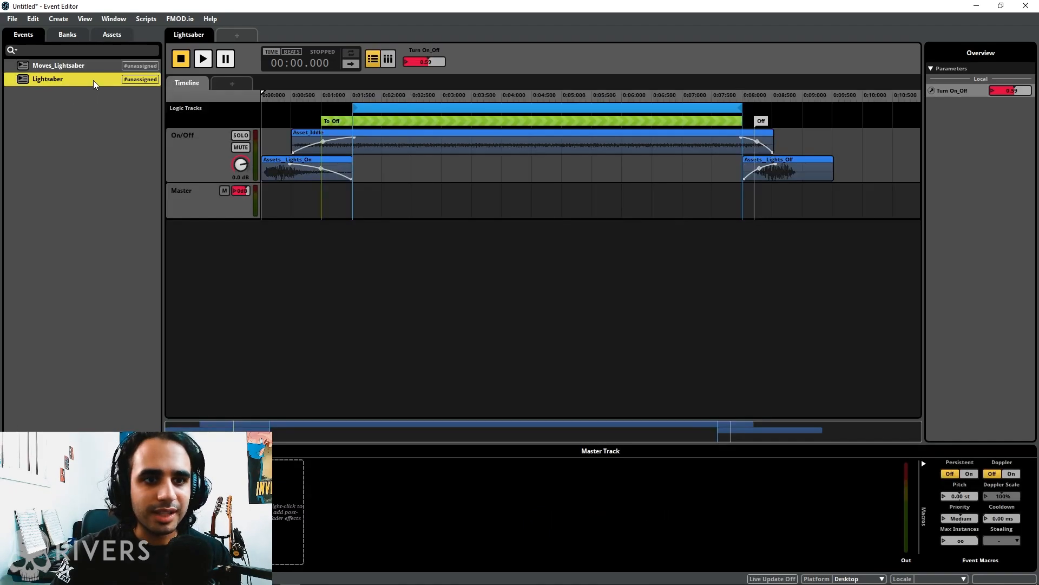
click(83, 67)
click(193, 111)
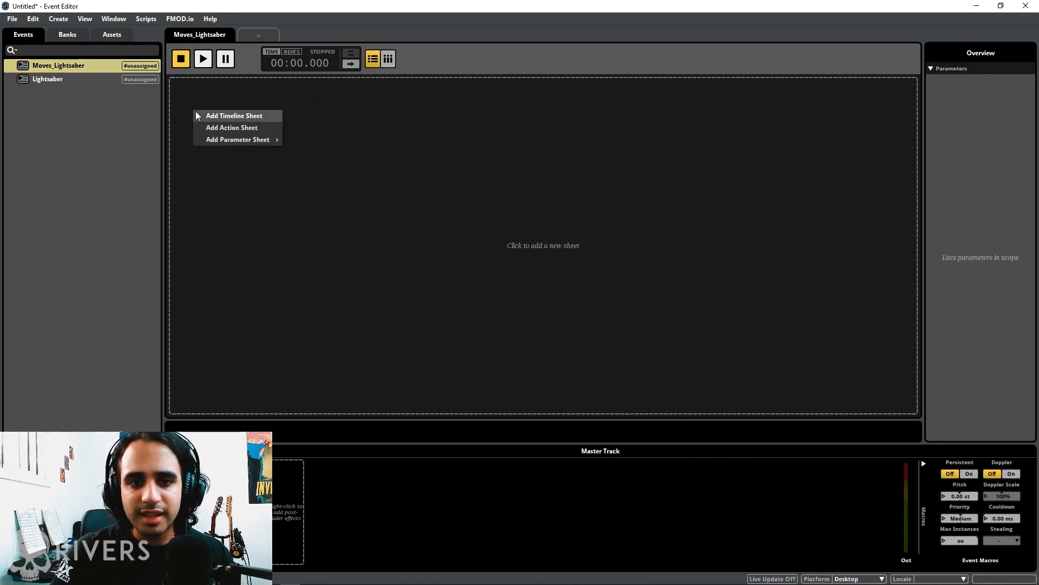
click(205, 117)
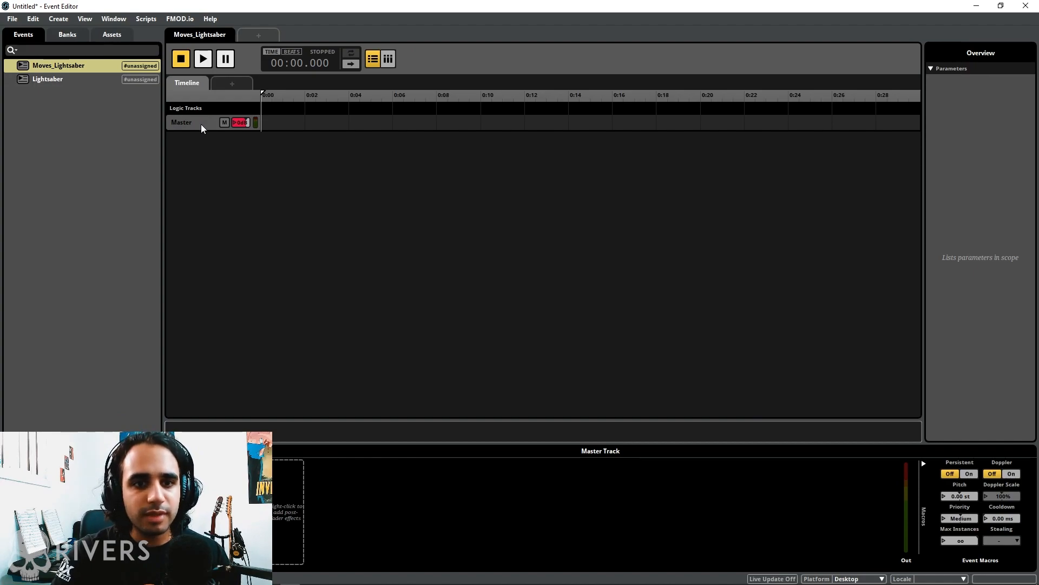
- Add an audio track to the Moves_Lightsaber timeline and name it Moves
click(198, 124)
right_click(198, 123)
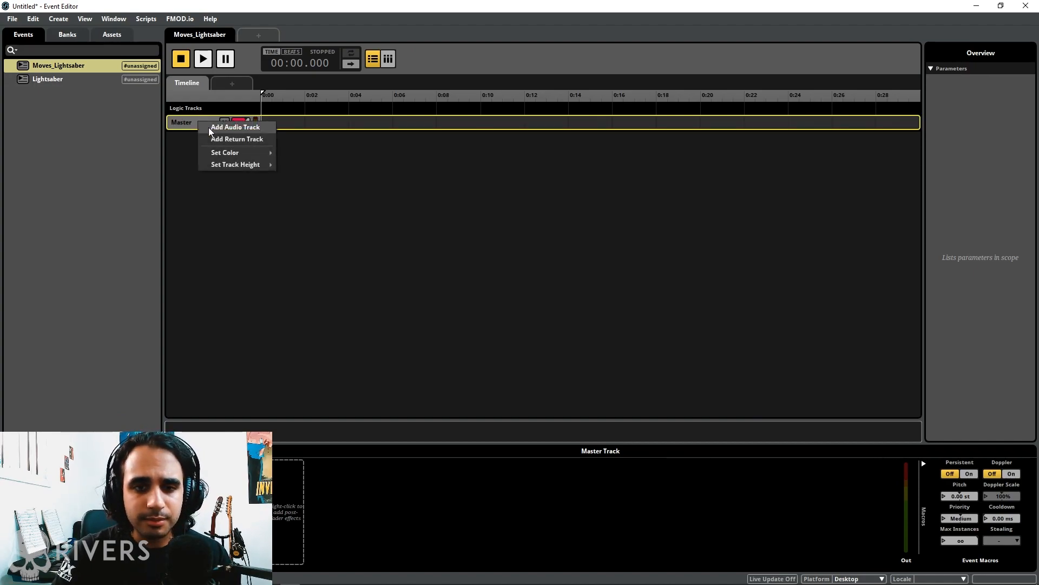
click(209, 128)
click(196, 146)
double_click(184, 125)
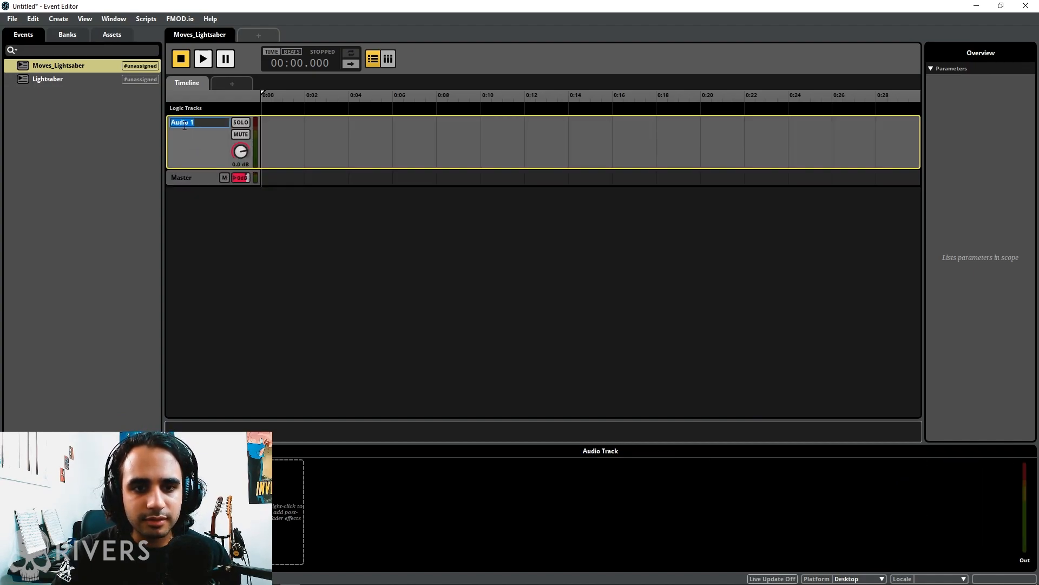
text(Moves)
click(203, 218)
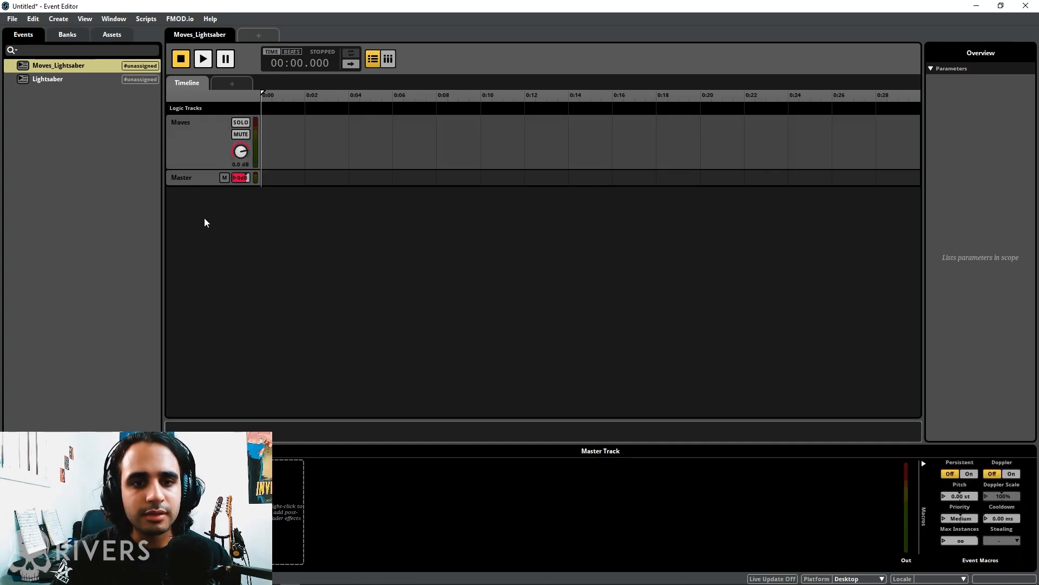
- Place all the Assets_Move sounds, 1 through 11, at the start of the Moves track as one multi instrument and make the track taller
click(114, 36)
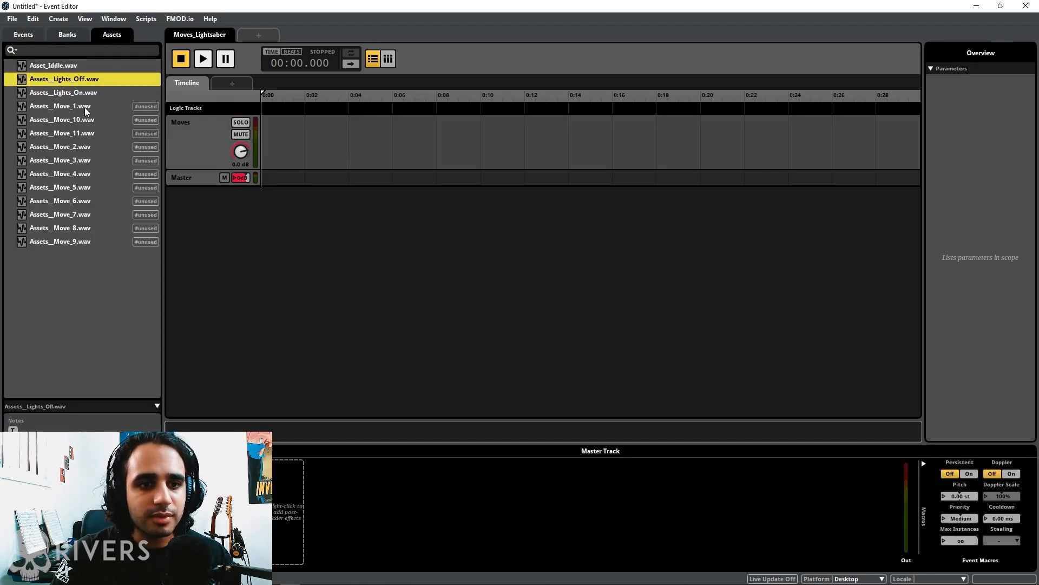
click(85, 109)
shift+click(80, 240)
drag(83, 105, 265, 121)
scroll(272, 187, up, 2)
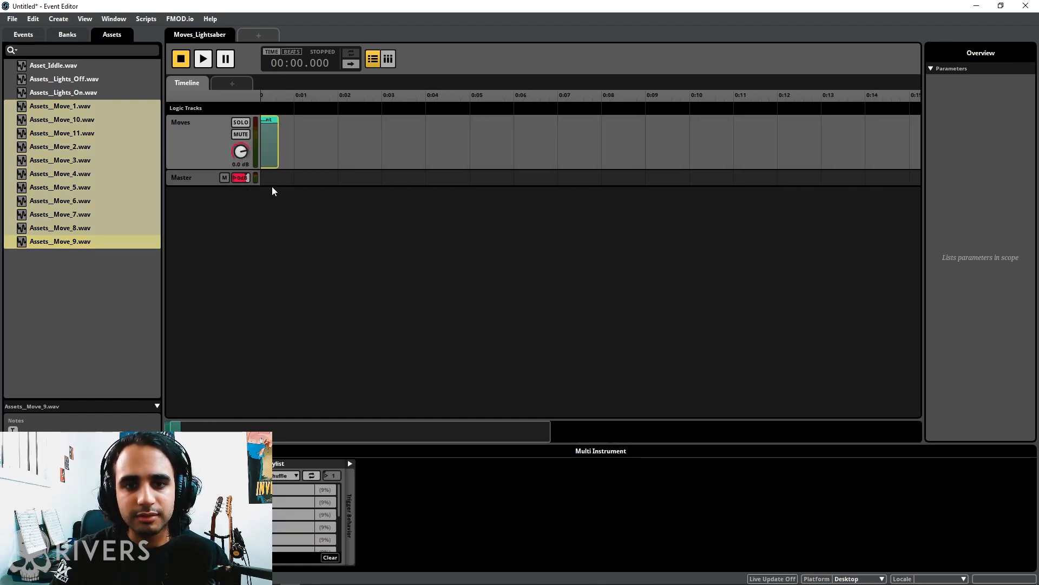
scroll(271, 186, up, 5)
scroll(228, 192, up, 3)
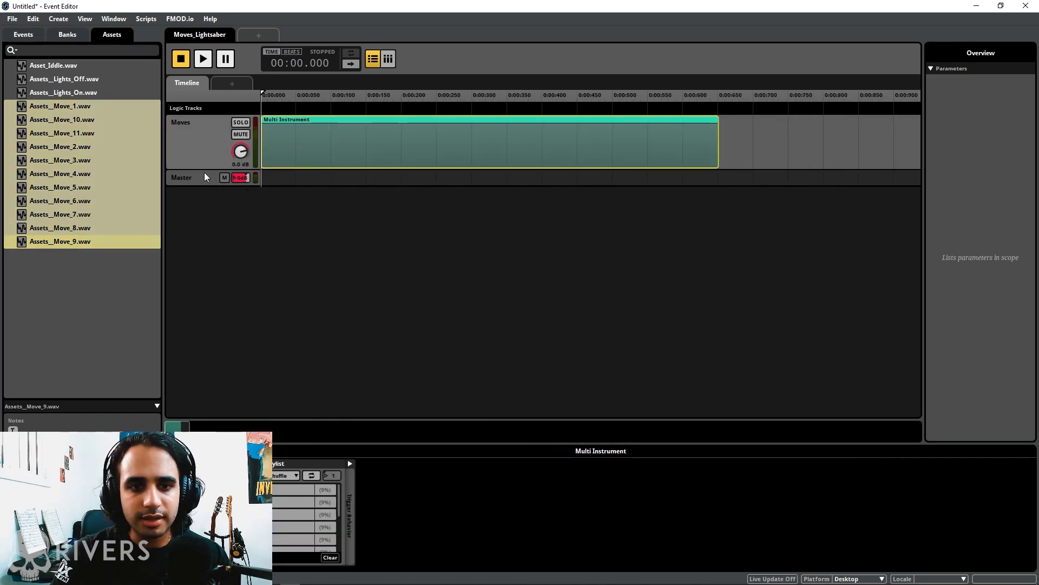
drag(203, 170, 221, 320)
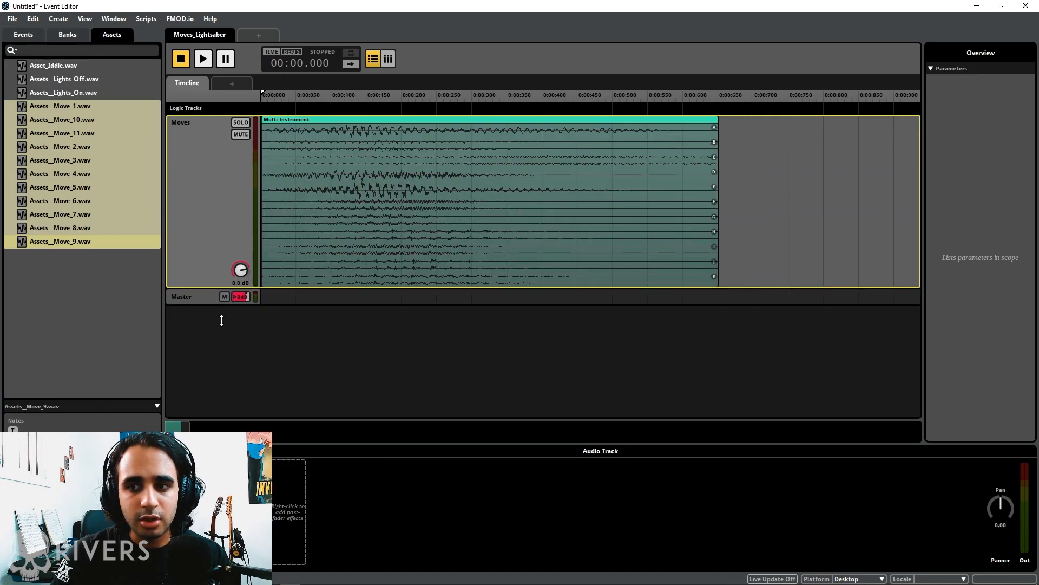
click(301, 362)
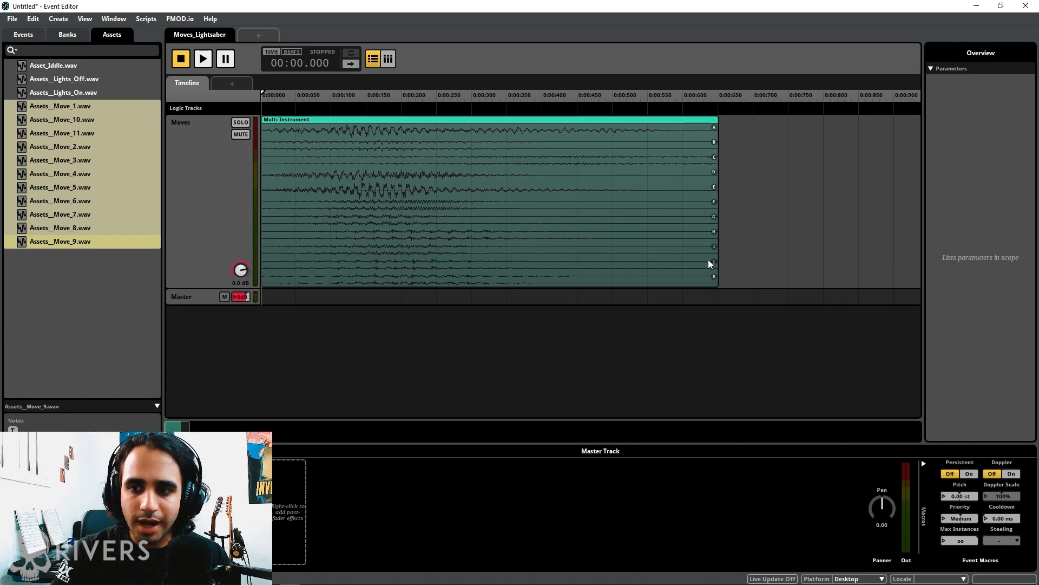
- Review the multi instrument's shuffled playlist and audition the Moves_Lightsaber event
click(312, 209)
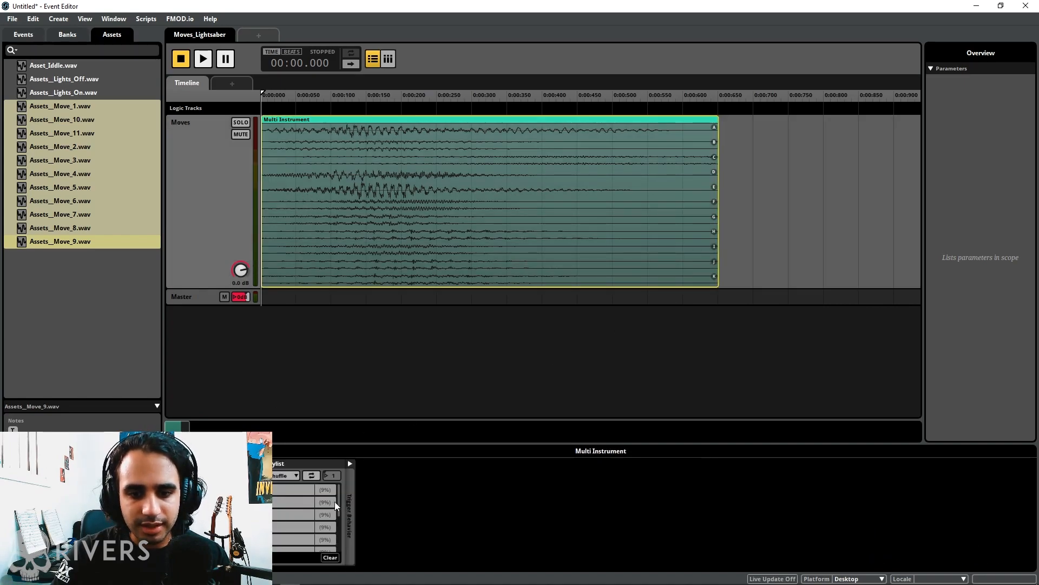
scroll(332, 502, down, 1)
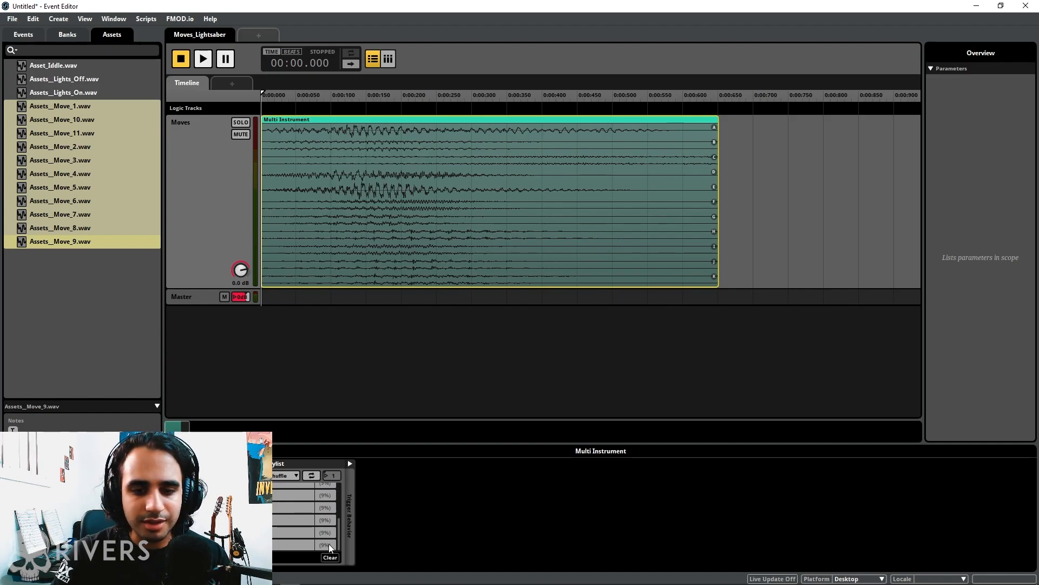
click(360, 359)
key(space)
key(space)
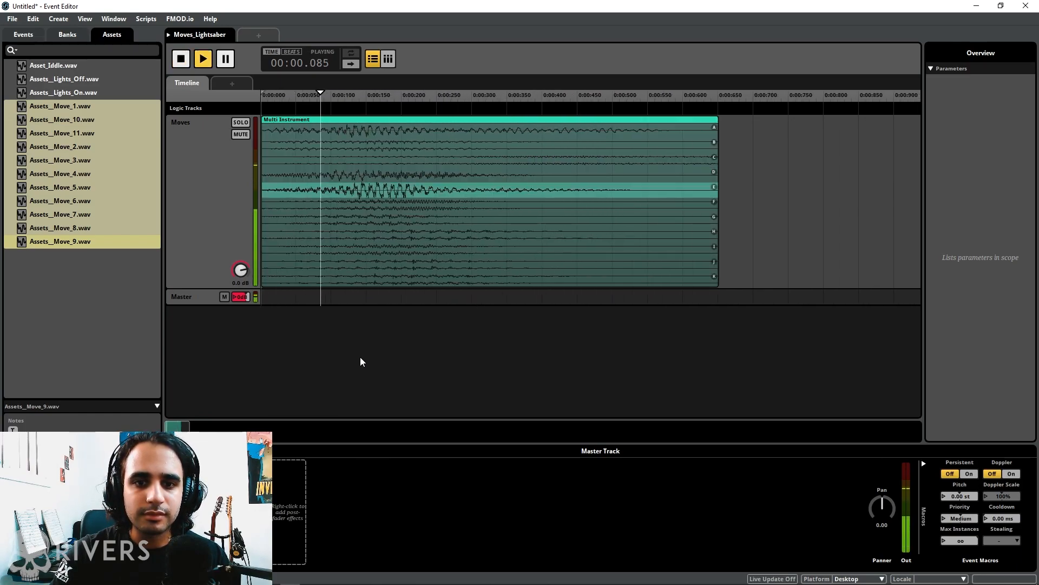
- Play the Moves_Lightsaber event repeatedly to hear how the move sounds vary between triggers
key(space)
key(space)
key(space)
key(space)
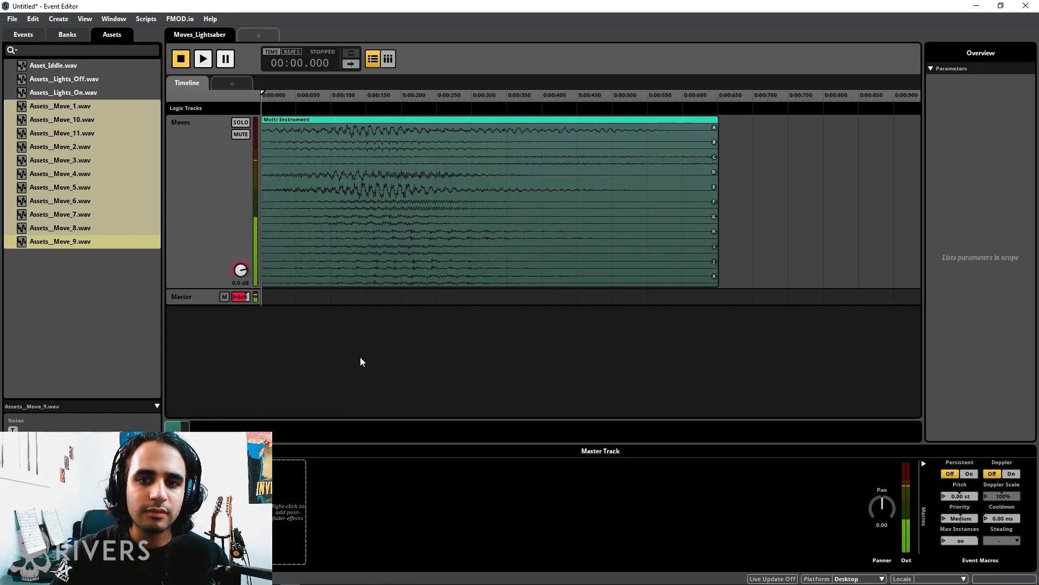
key(space)
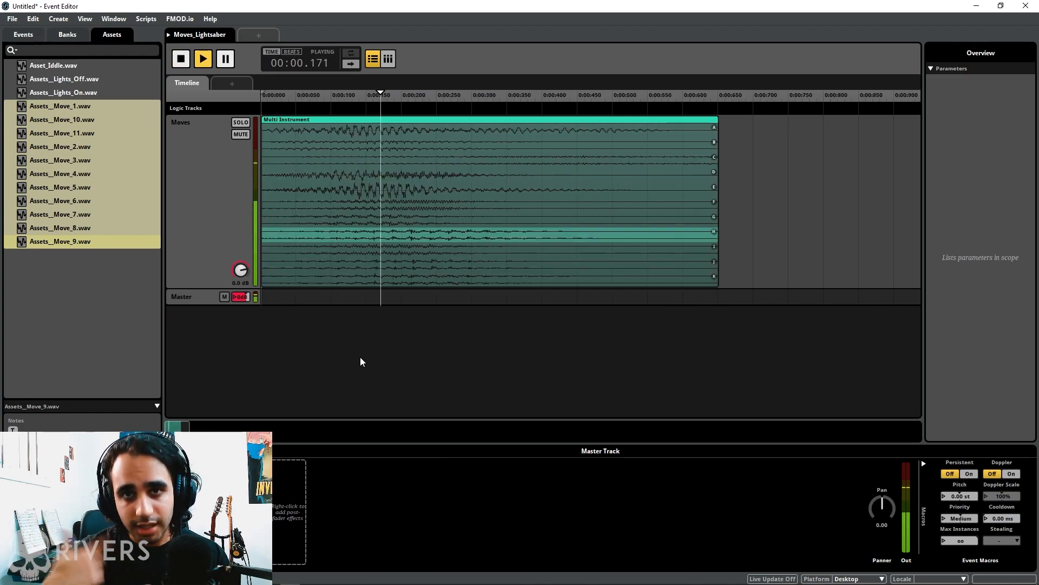
key(space)
key(space)
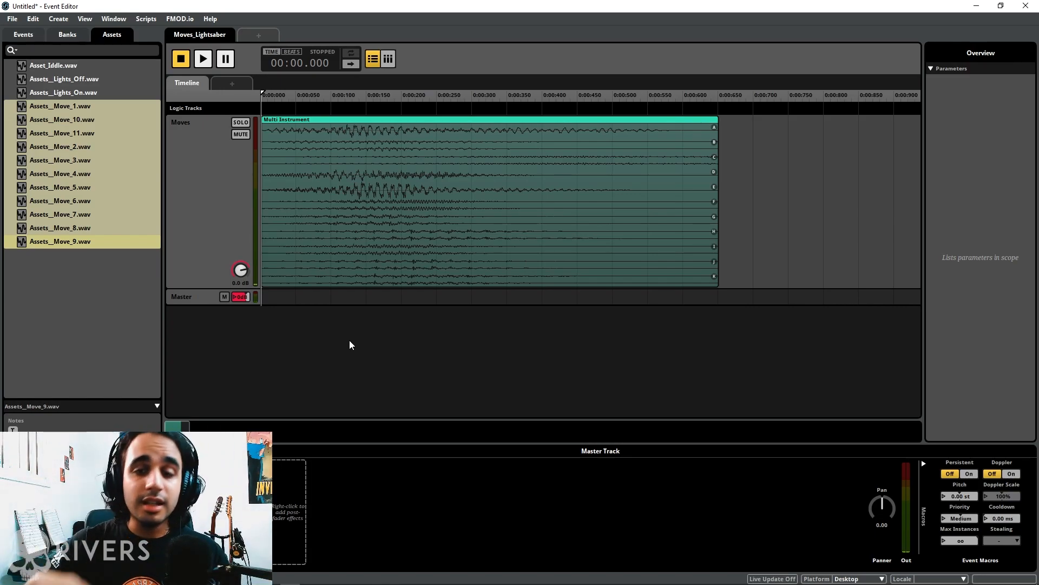
key(space)
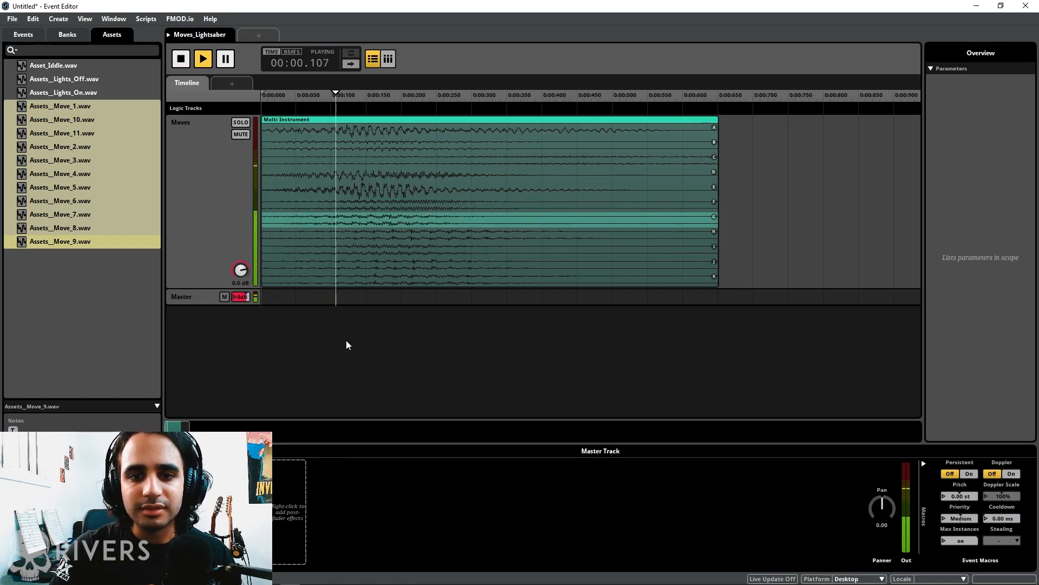
key(space)
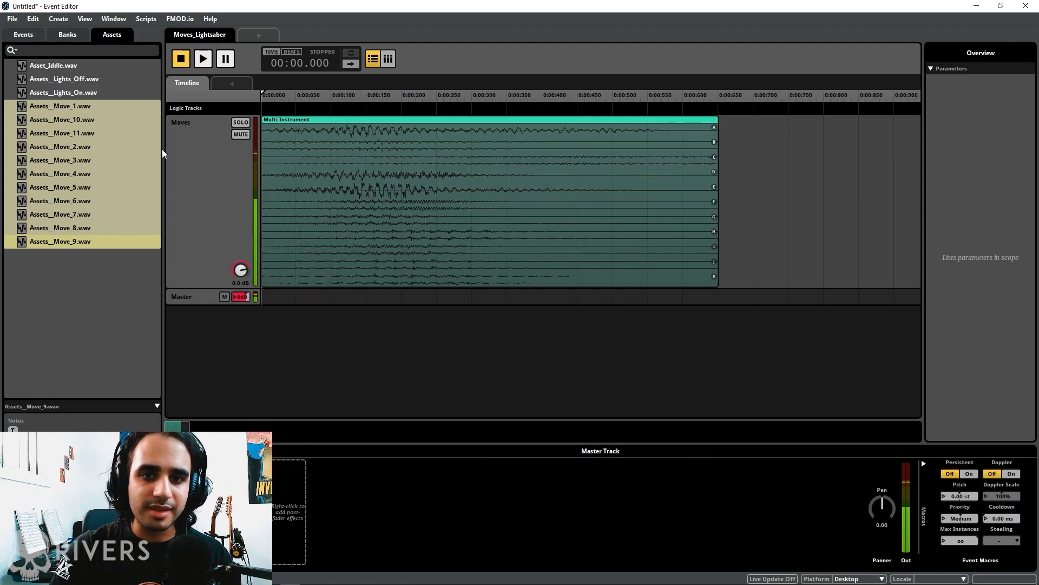
- Return to the events list and browse for the built banks output directory in the Build preferences
click(33, 34)
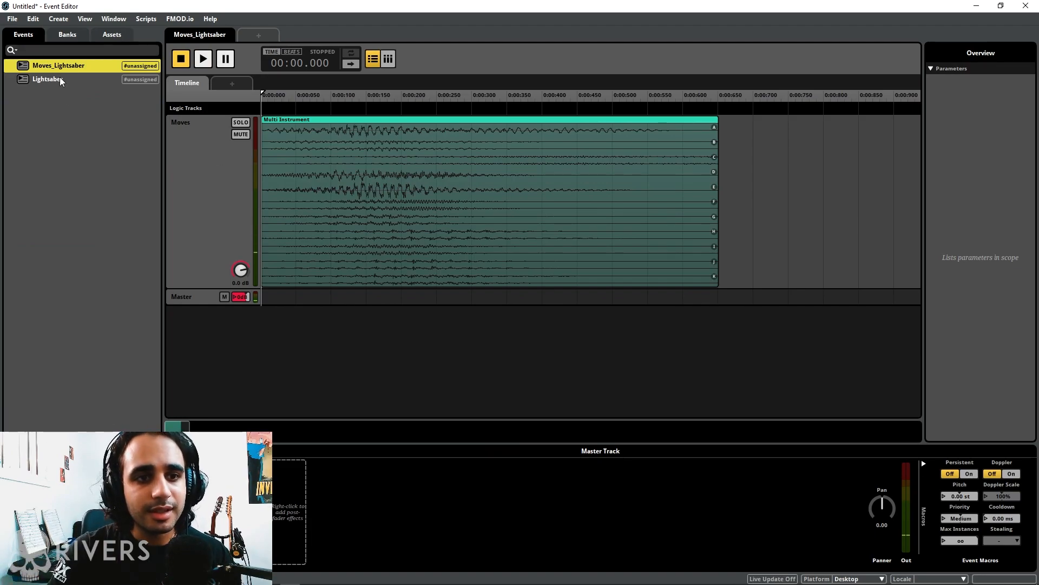
click(60, 79)
click(64, 68)
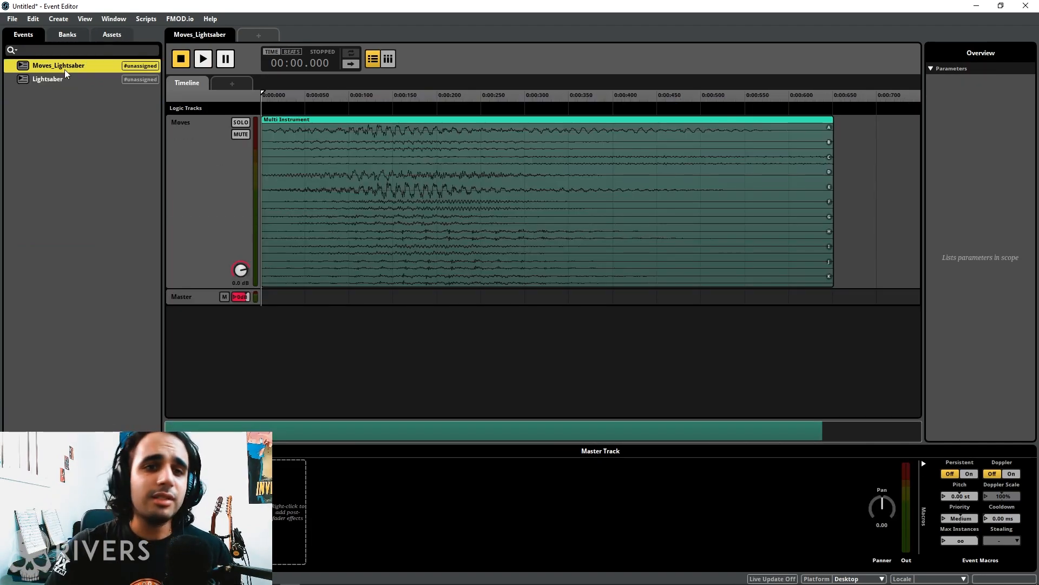
click(28, 19)
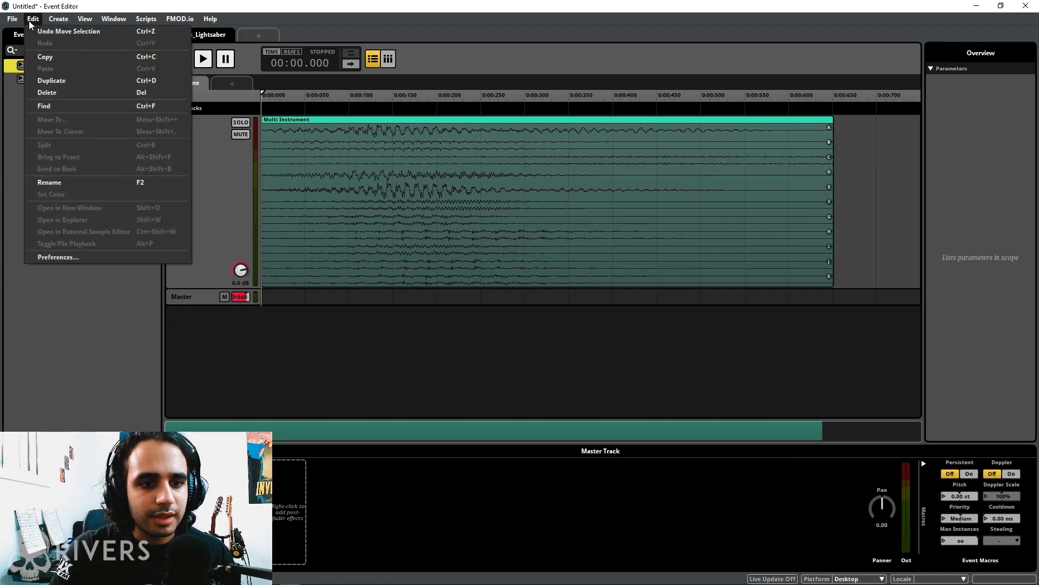
click(76, 256)
click(425, 159)
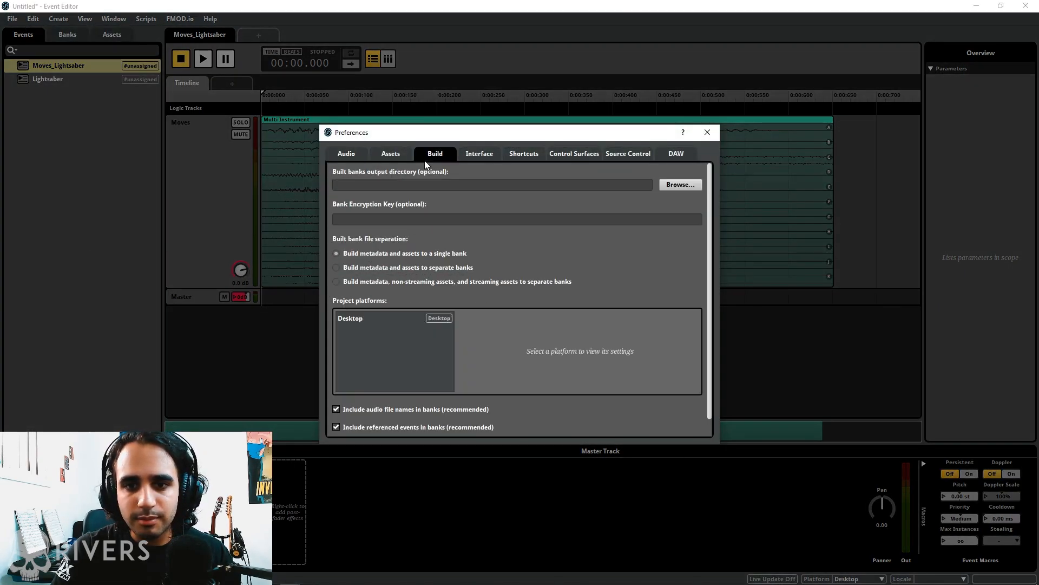
click(664, 188)
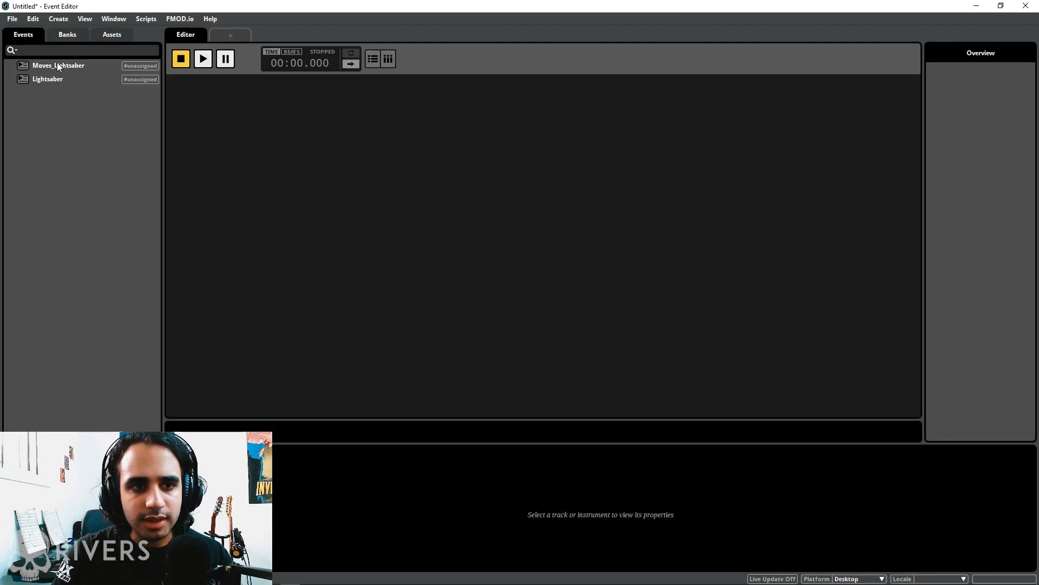
- Reopen the Moves_Lightsaber event and build the project's banks
click(58, 66)
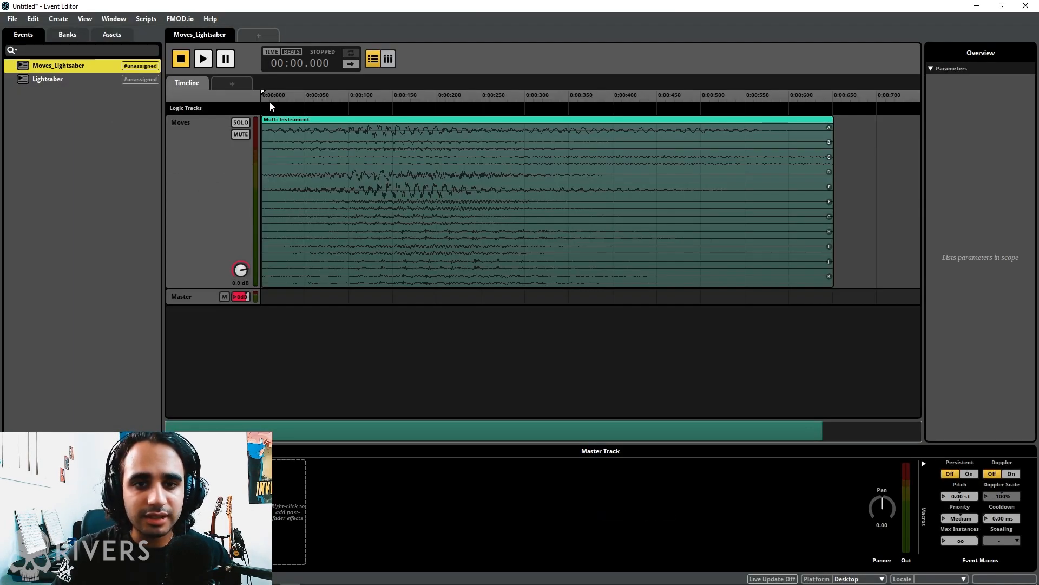
click(11, 20)
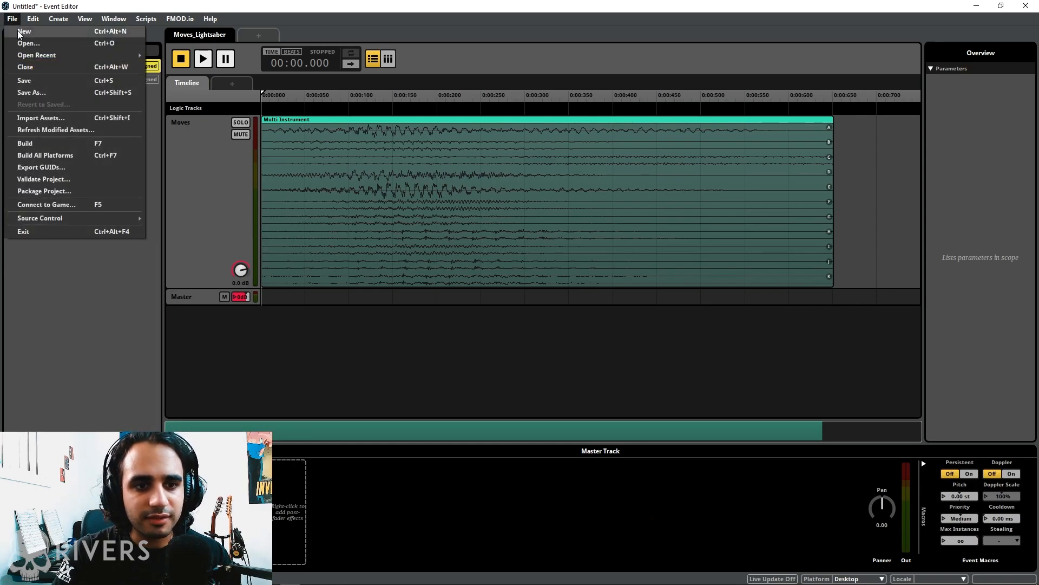
click(36, 144)
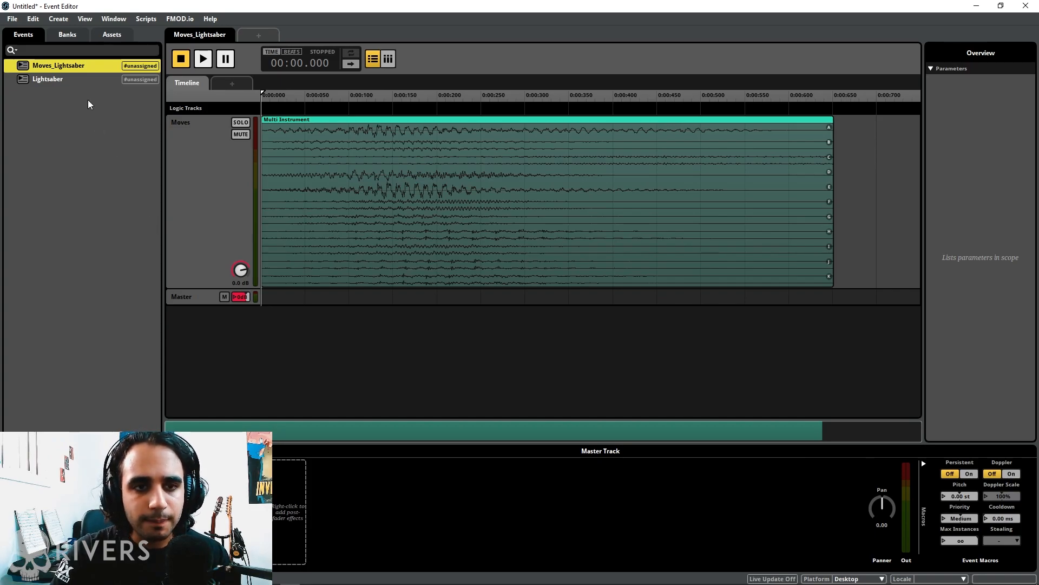
- Assign both the Moves_Lightsaber and Lightsaber events to the Master bank
right_click(74, 71)
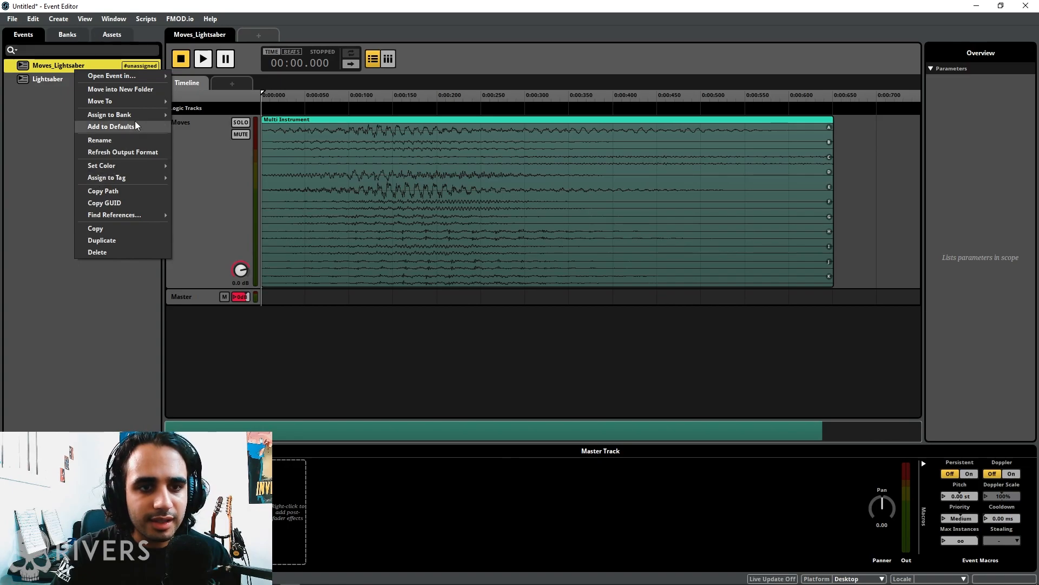
mouse_move(119, 112)
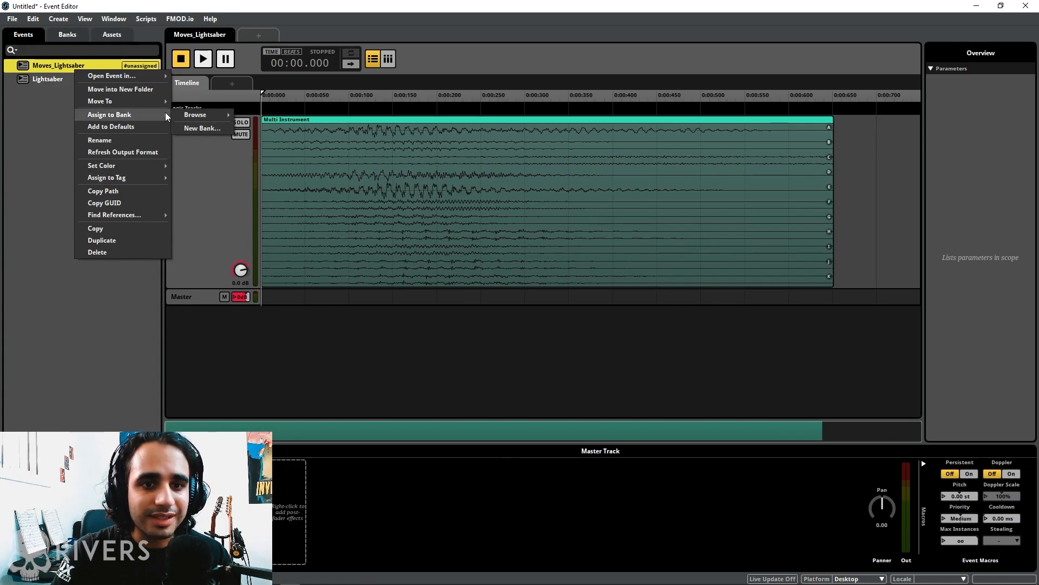
mouse_move(205, 116)
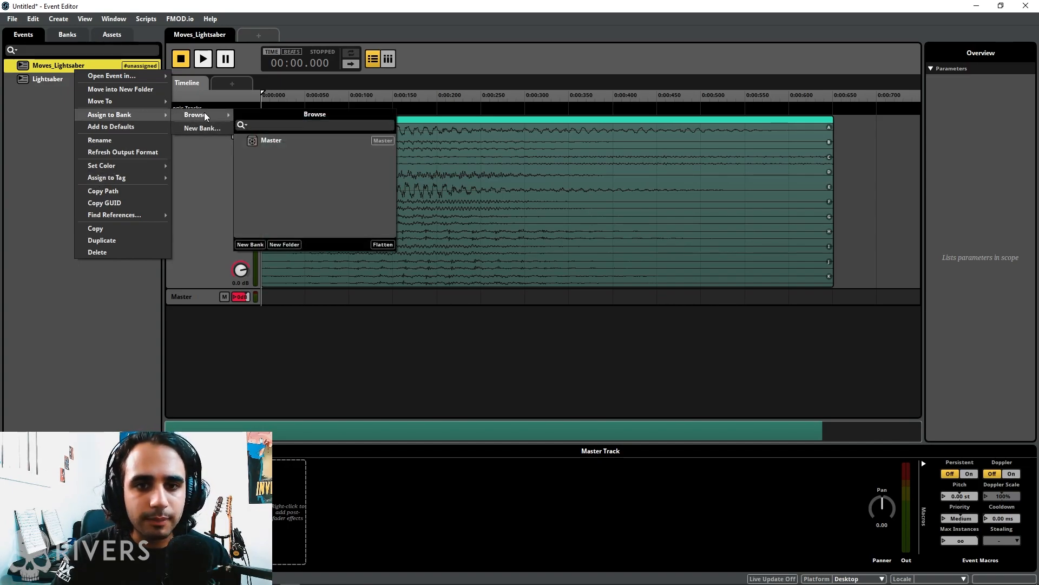
click(265, 139)
right_click(75, 83)
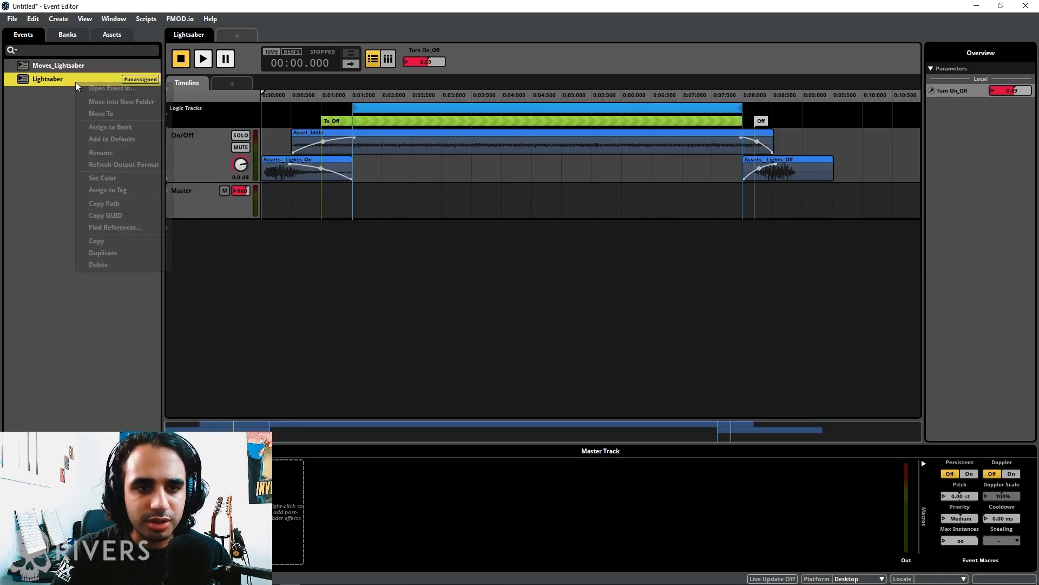
mouse_move(150, 124)
mouse_move(196, 127)
click(279, 147)
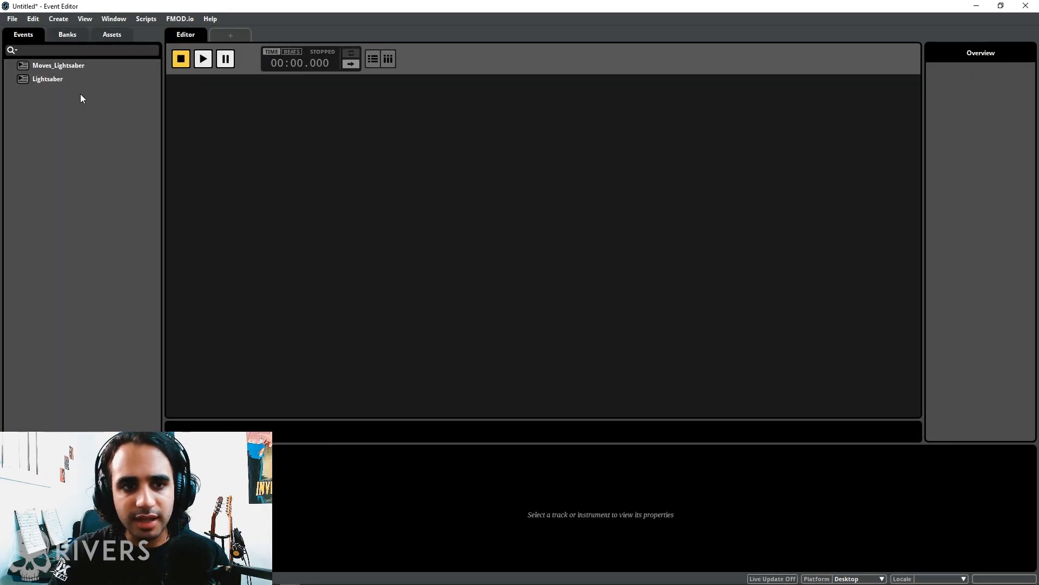
click(67, 70)
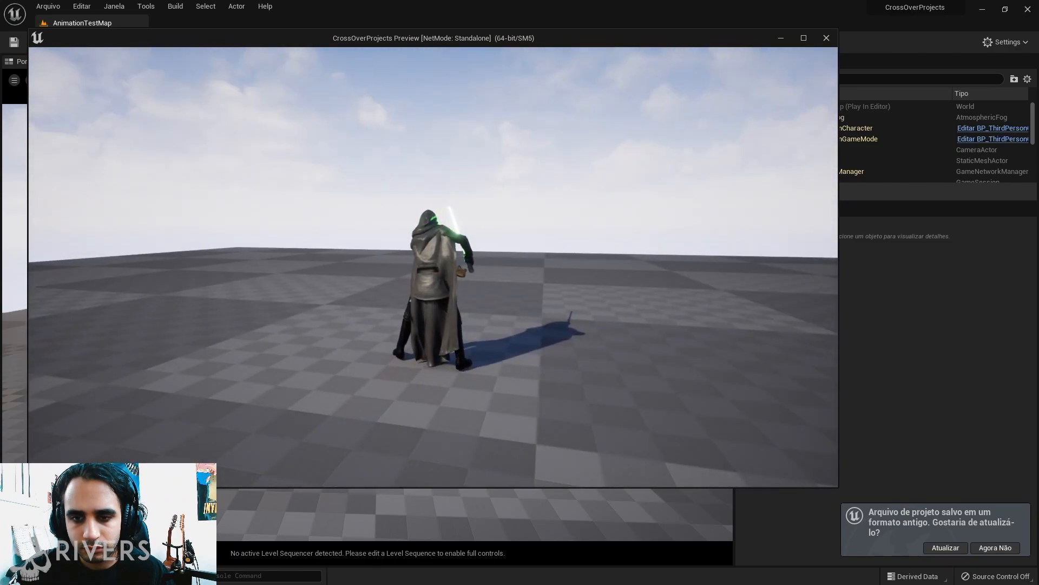
- Switch to the standalone Unreal Engine preview and trigger a lightsaber attack with the character
click(433, 267)
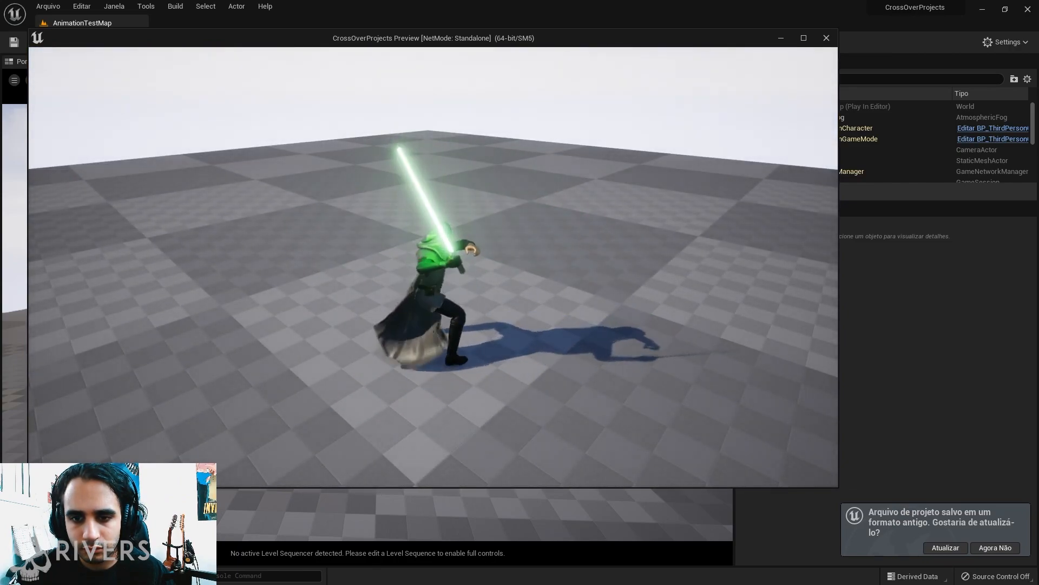